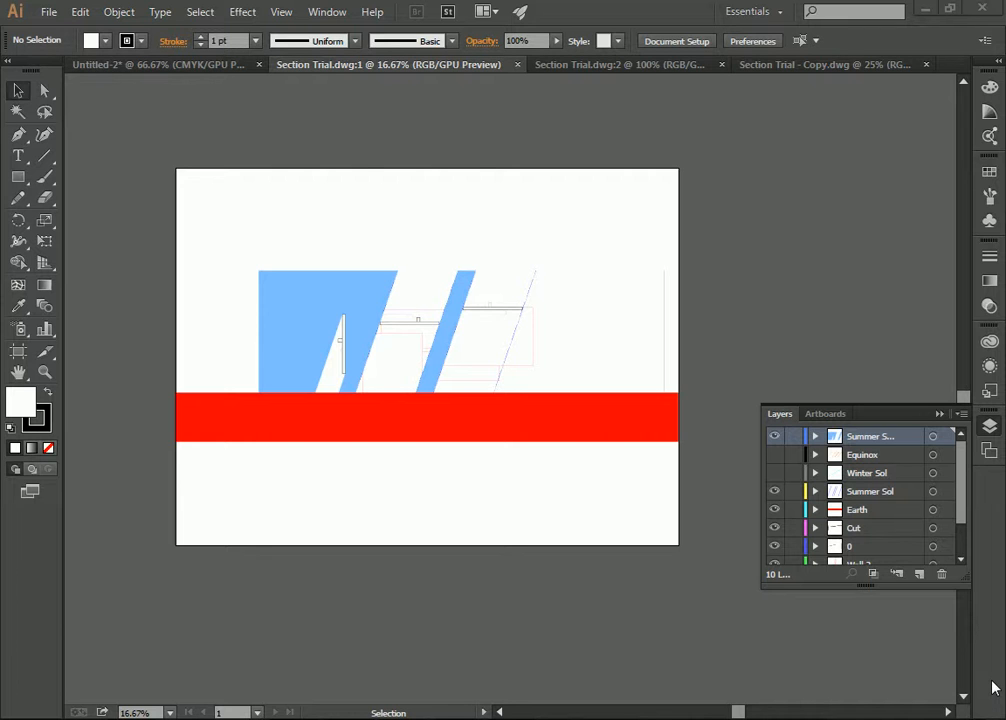
- Apply the black registration swatch to both the stroke and fill of the Earth layer's red ground band
left_click(883, 519)
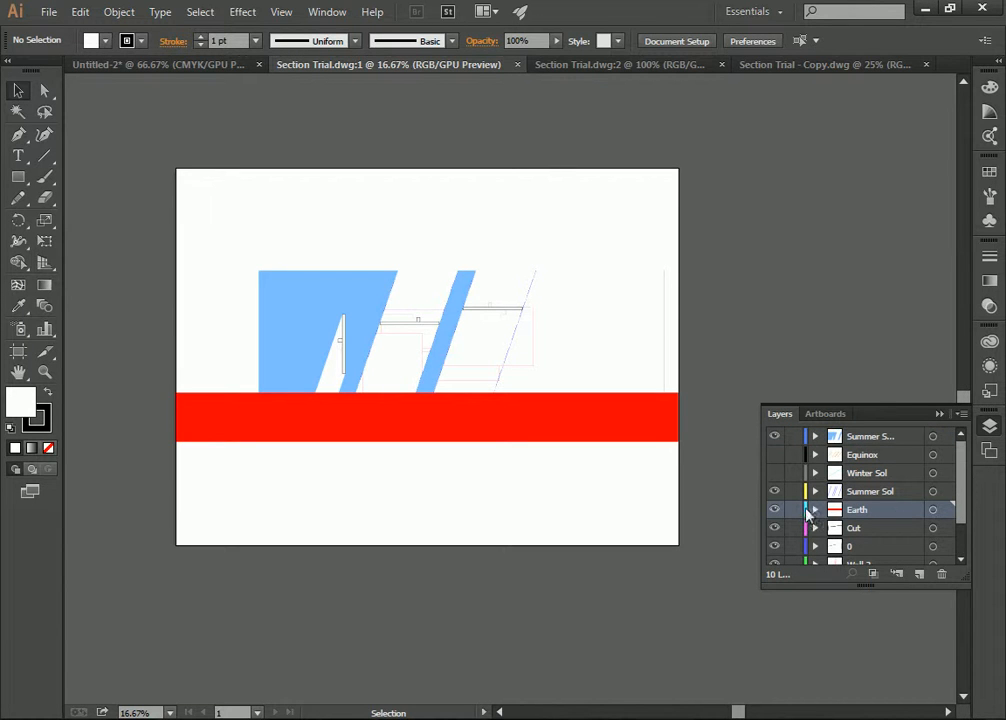
left_click(946, 511)
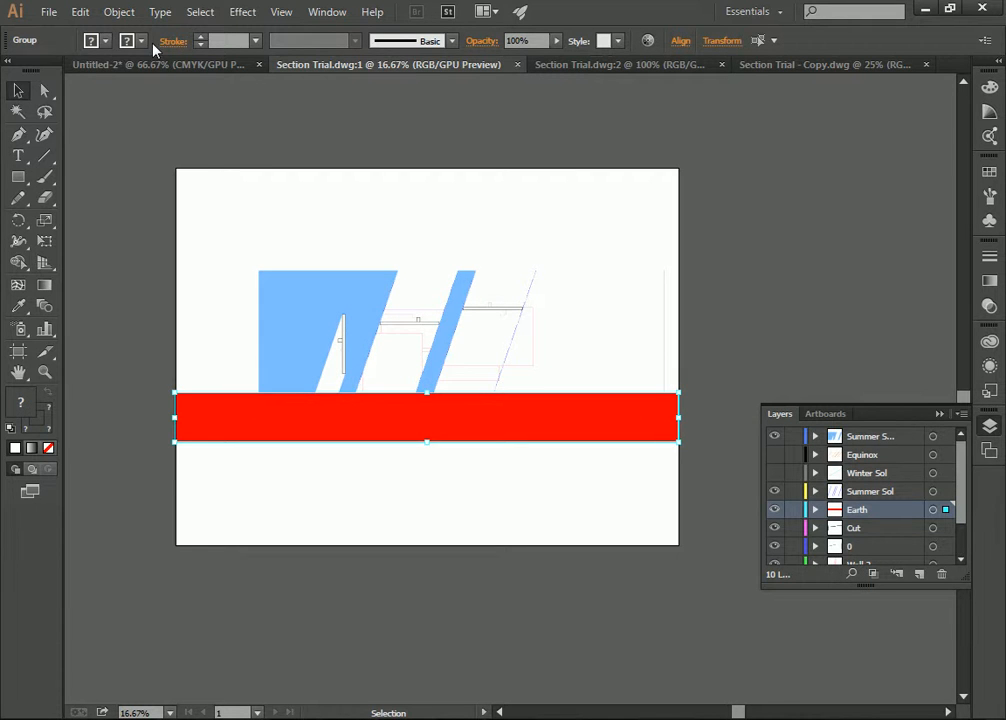
left_click(141, 40)
left_click(23, 70)
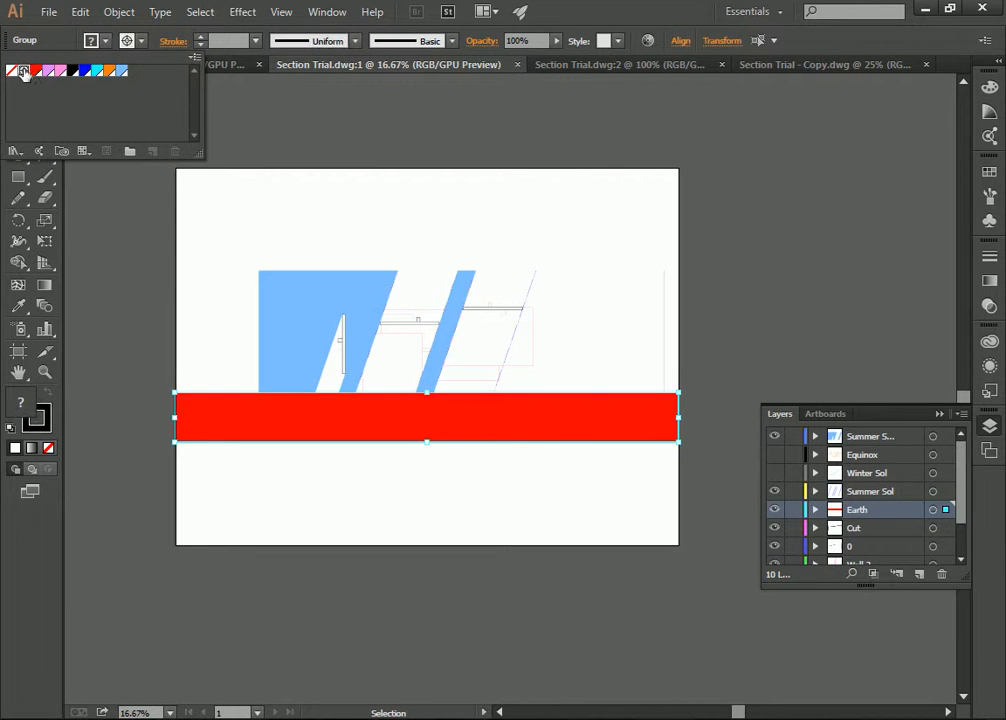
left_click(105, 40)
left_click(24, 70)
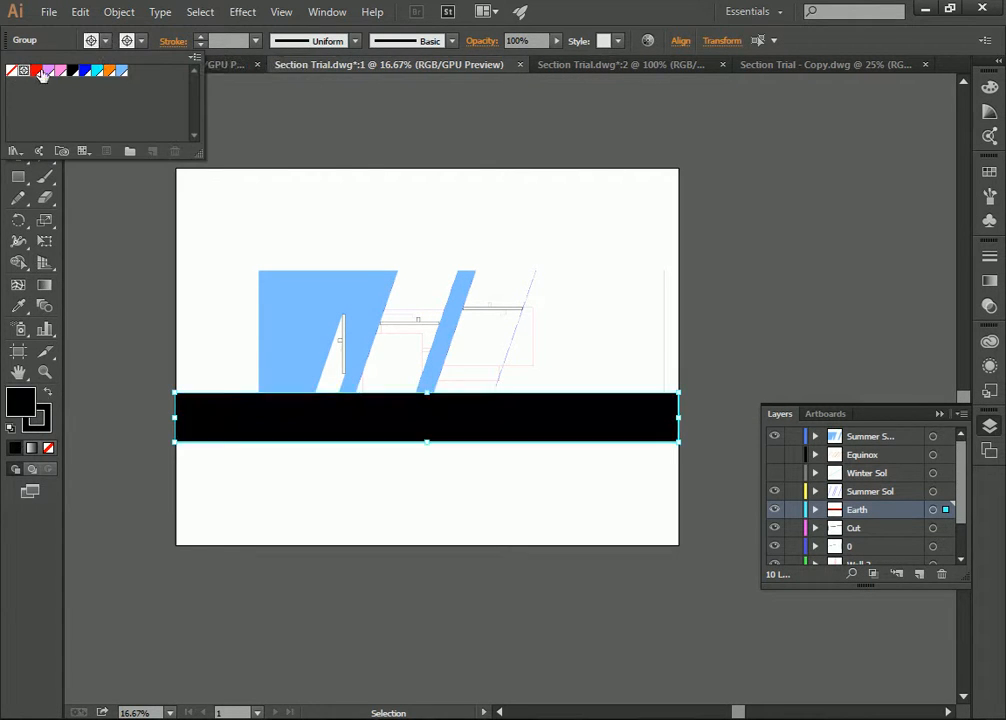
- Set the ground band's opacity to 50% and deselect it
left_click(520, 41)
type("50")
key("Return")
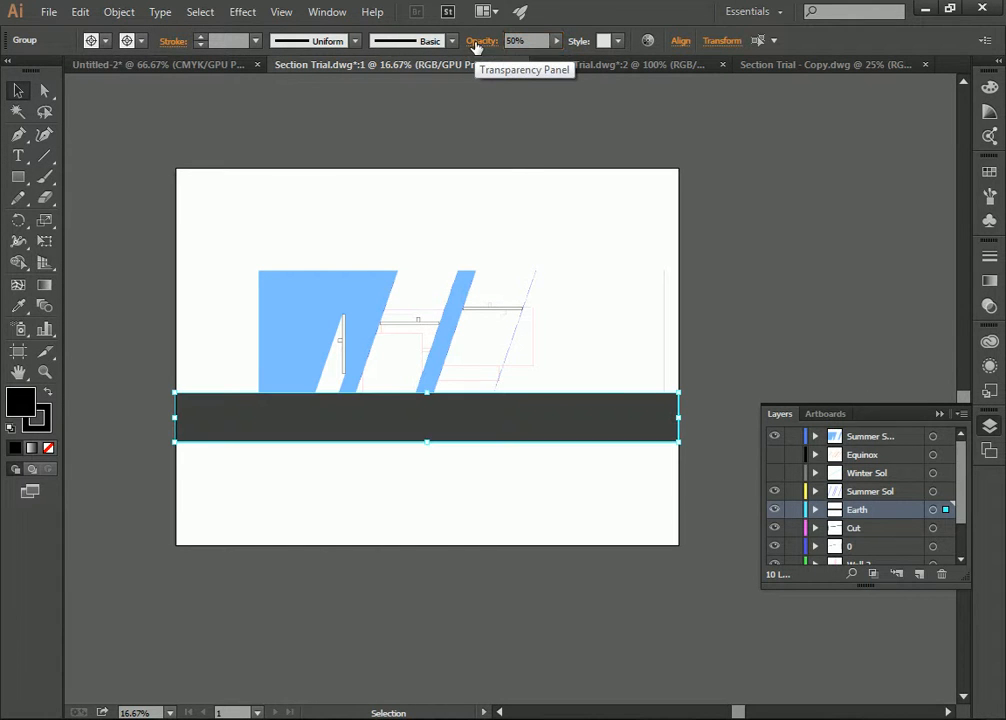
left_click(523, 222)
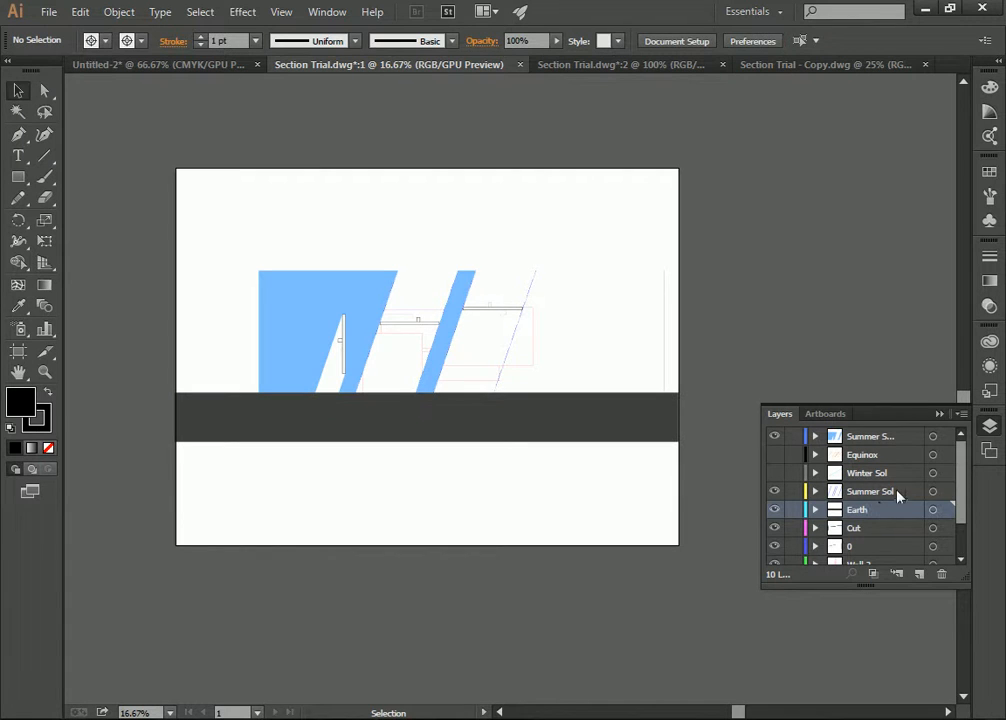
- Give the Summer Sol layer's slanted lines the black registration stroke and a weight of 6 pt
left_click(940, 491)
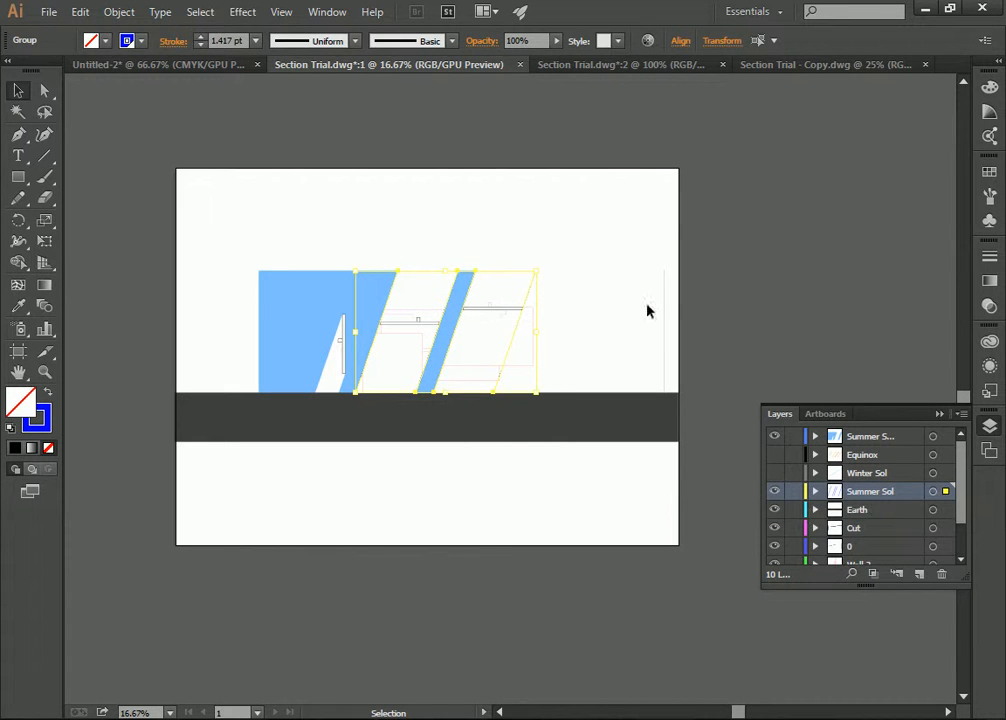
left_click(105, 40)
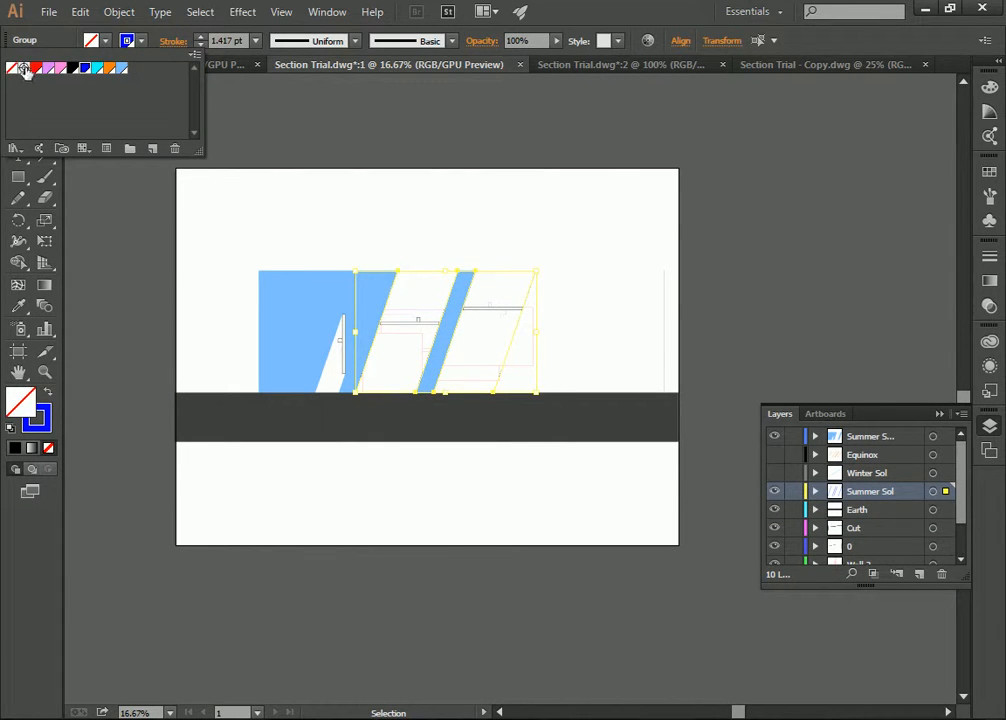
left_click(989, 258)
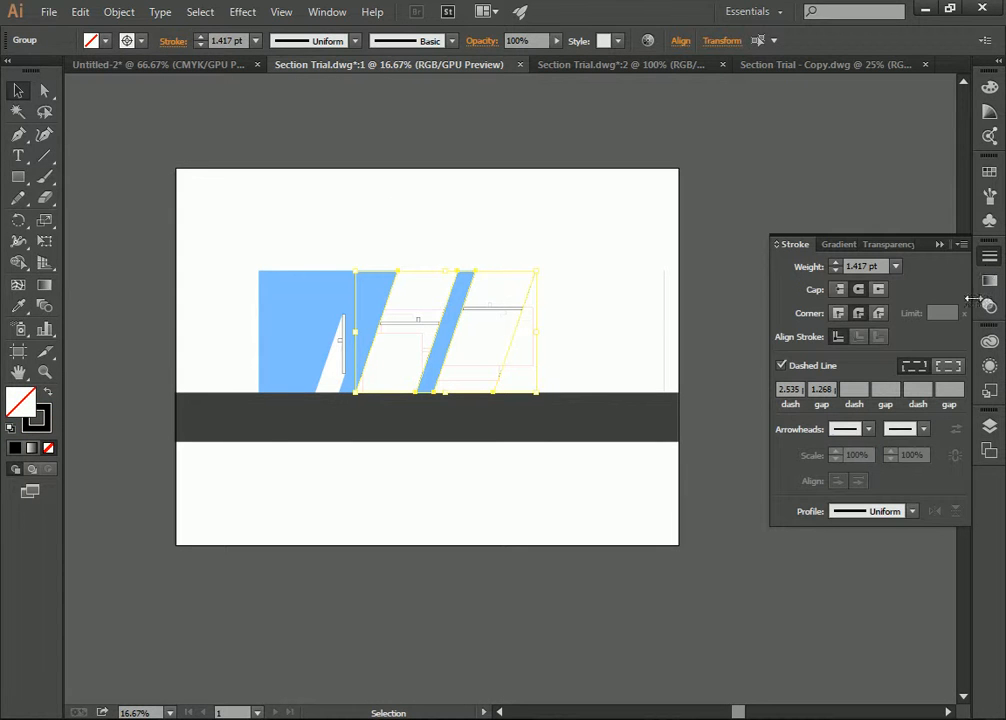
left_click(898, 268)
left_click(916, 362)
left_click(893, 267)
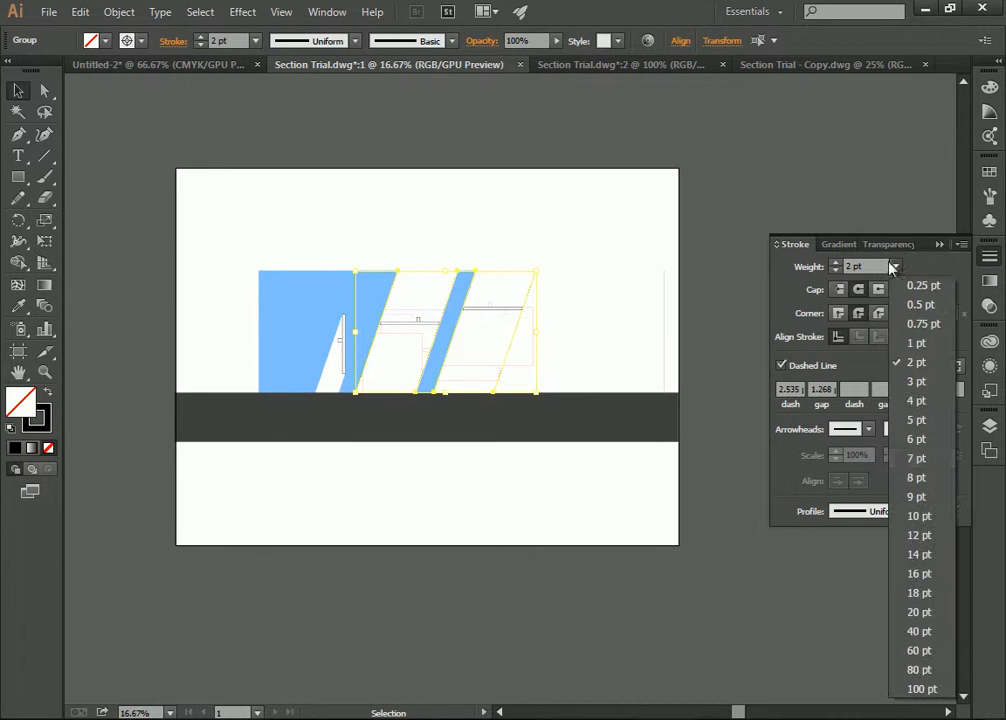
left_click(916, 439)
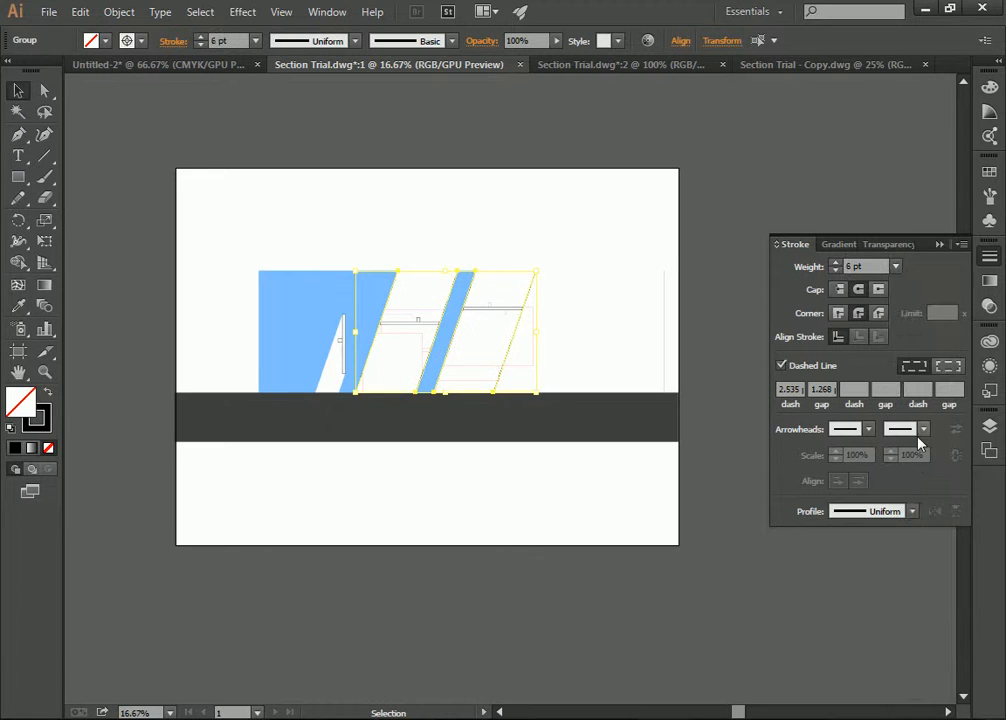
- Set the Summer Sol lines' dash pattern to a 12 pt dash and a 6 pt gap
left_click(792, 389)
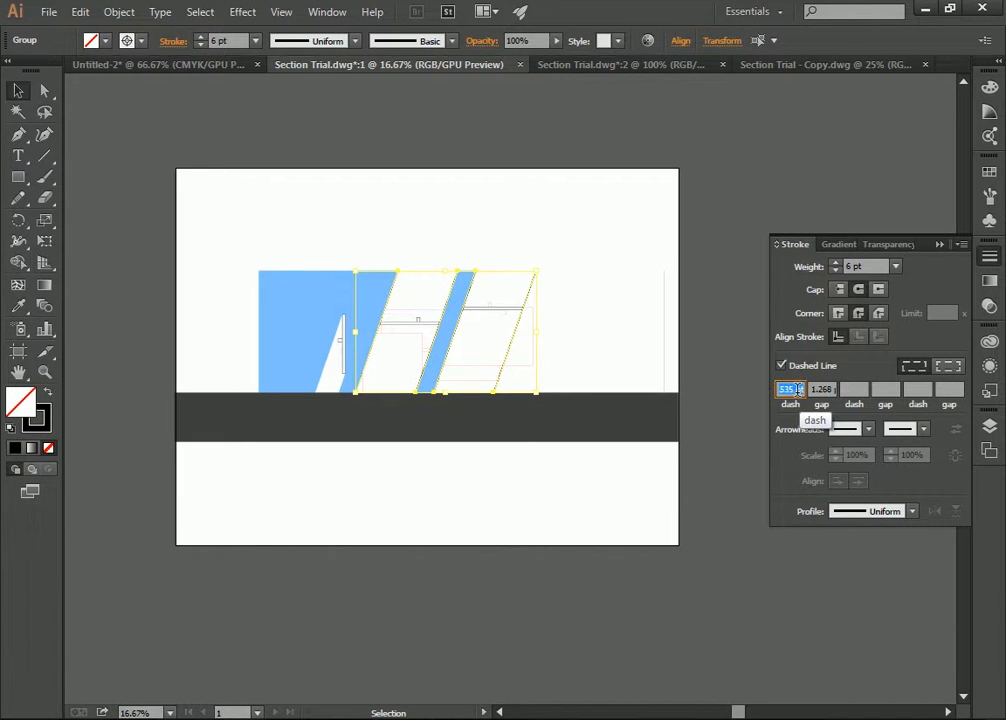
type("12")
left_click(828, 389)
type("6")
key("Return")
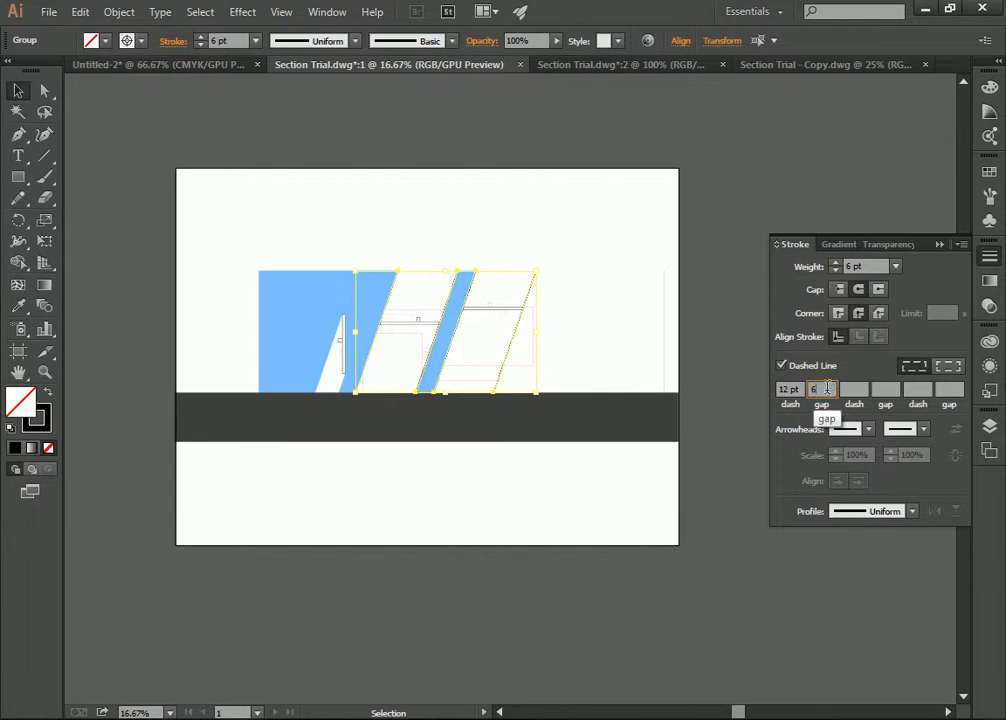
left_click(379, 256)
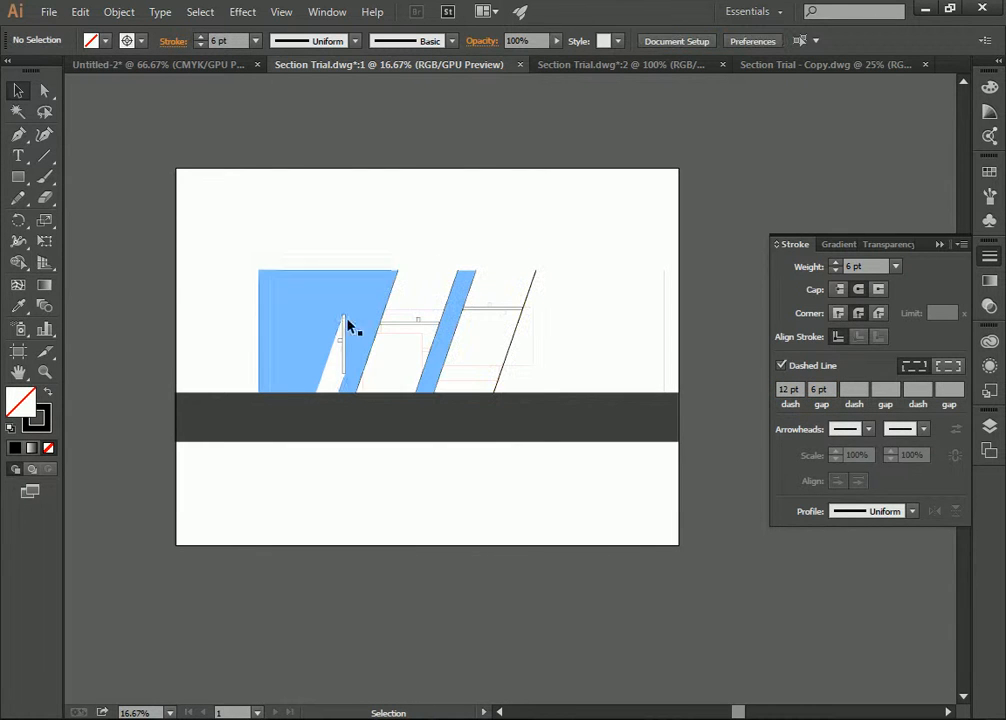
- Try a dash pattern of 1 pt dash and 1 pt gap on the Summer Sol lines
left_click(44, 371)
left_click(440, 293)
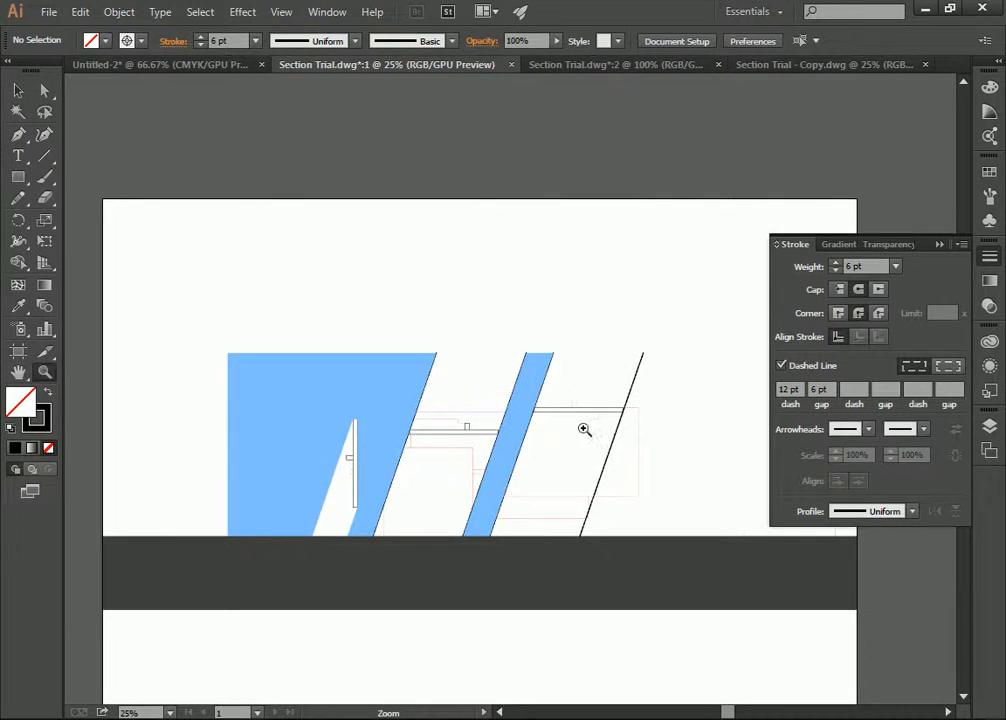
left_click(585, 420)
left_click(992, 426)
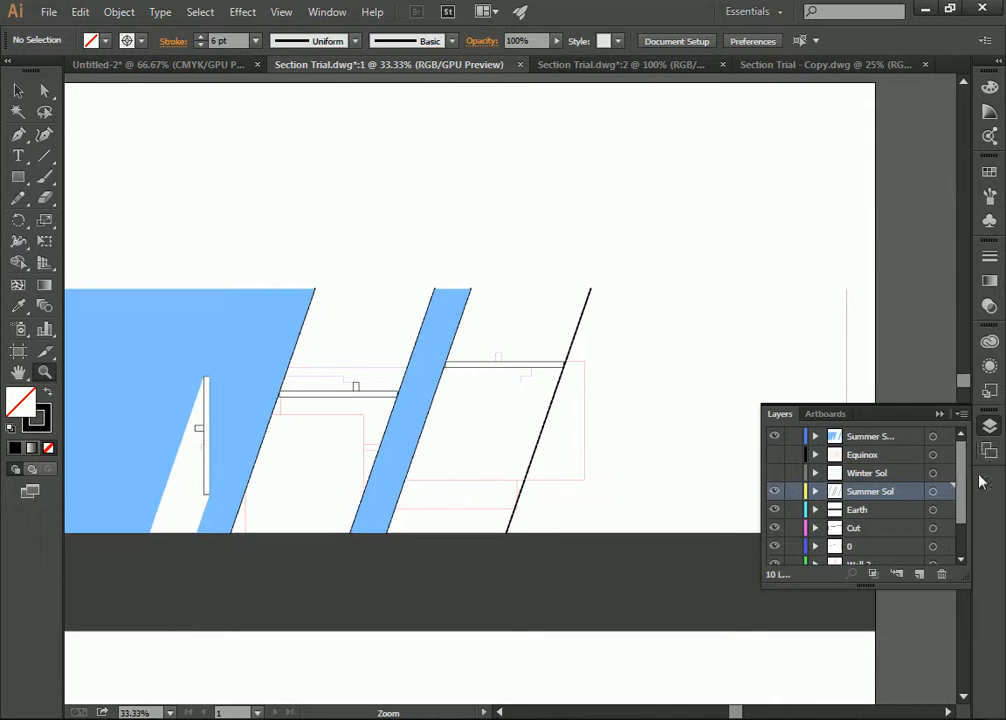
left_click(945, 491)
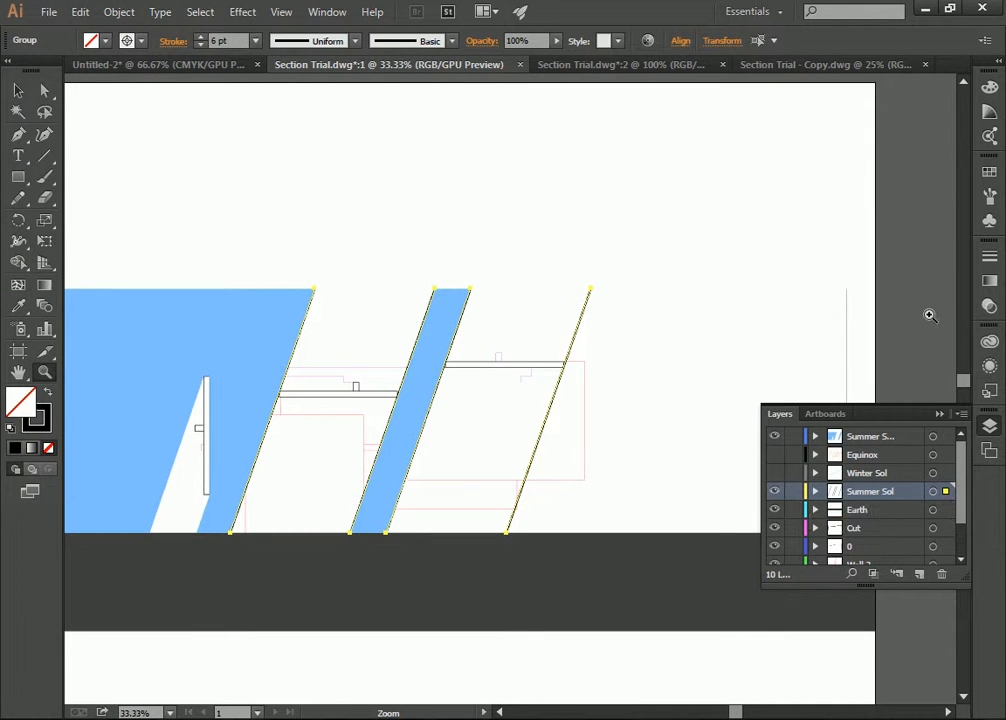
left_click(990, 256)
left_click(791, 389)
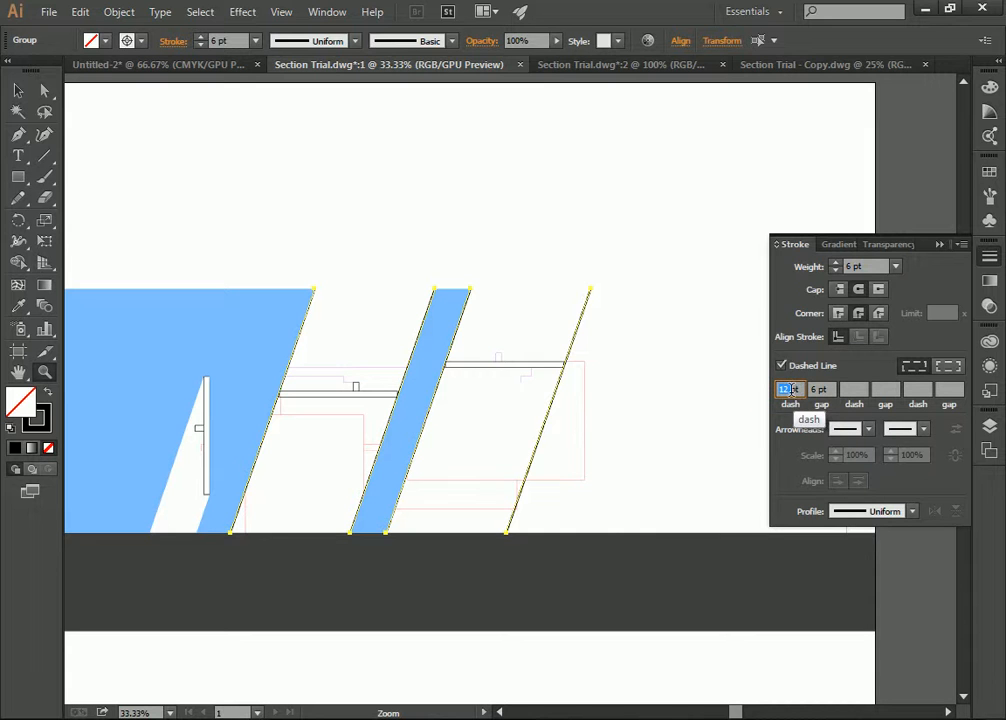
type("1")
left_click(820, 388)
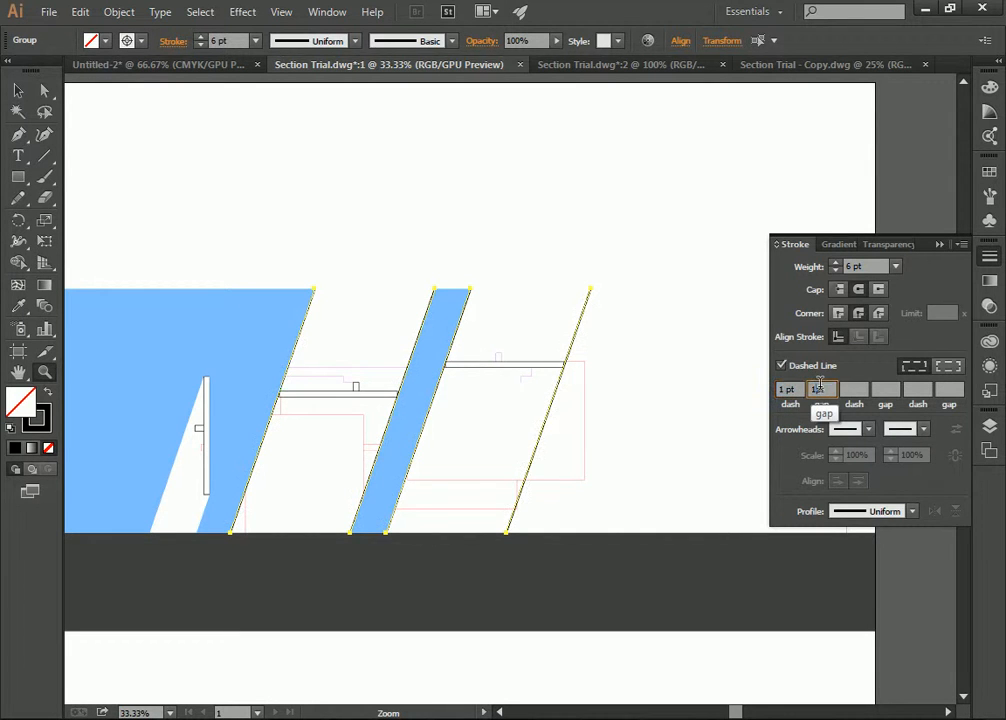
type("1pt")
- Set the Summer Sol lines' dash and gap to 30 pt each
left_click(790, 389)
type("30")
left_click(821, 389)
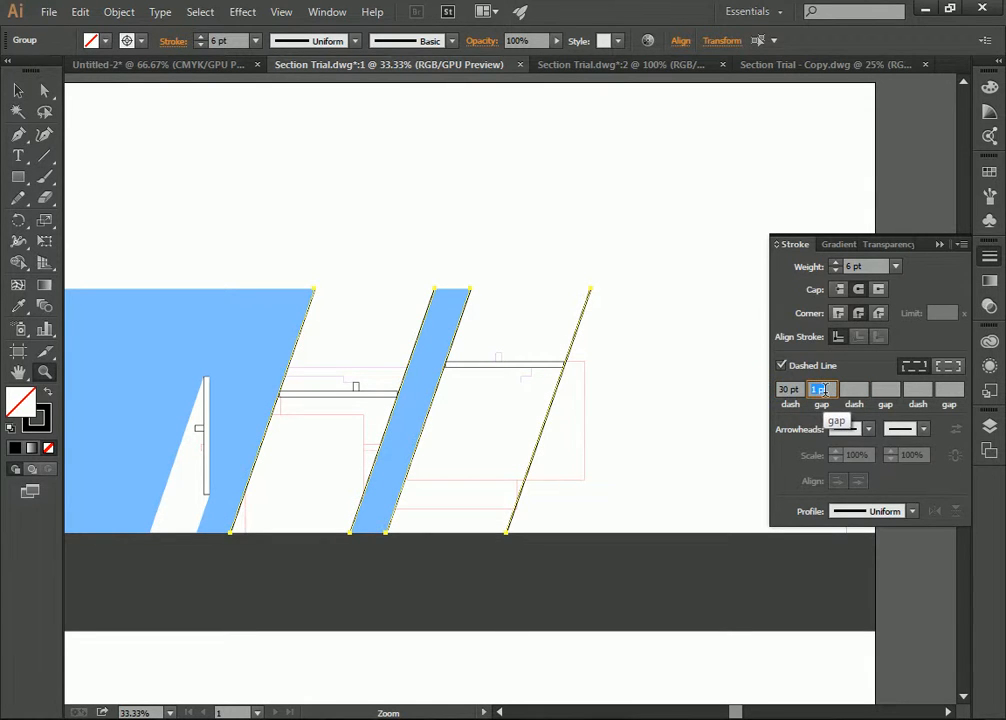
type("30")
left_click(673, 355)
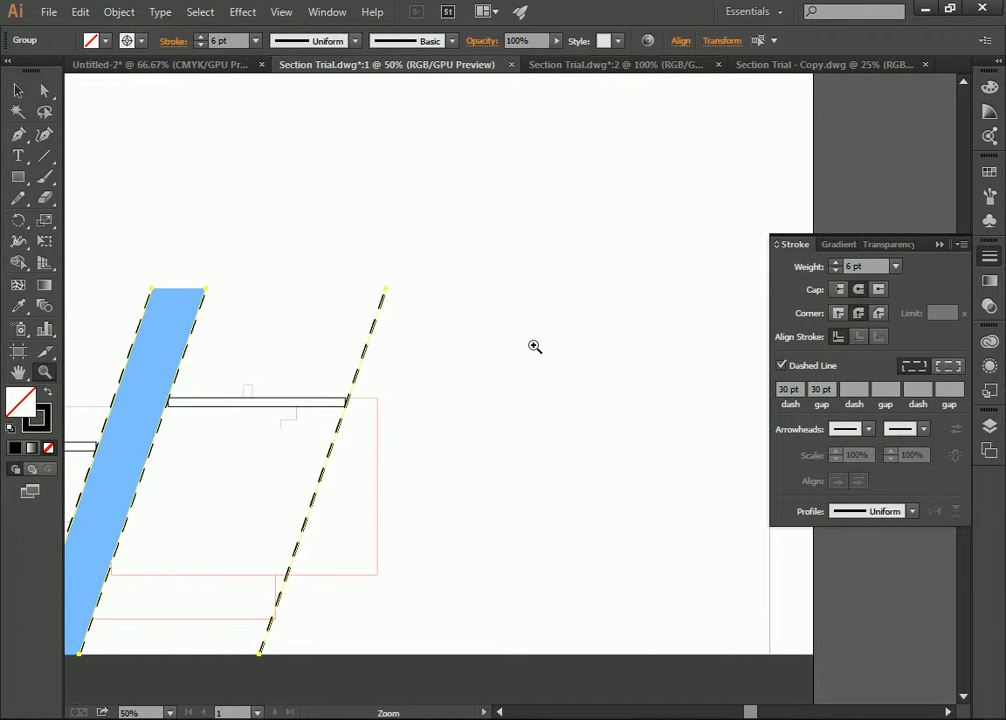
left_click(203, 329, "alt")
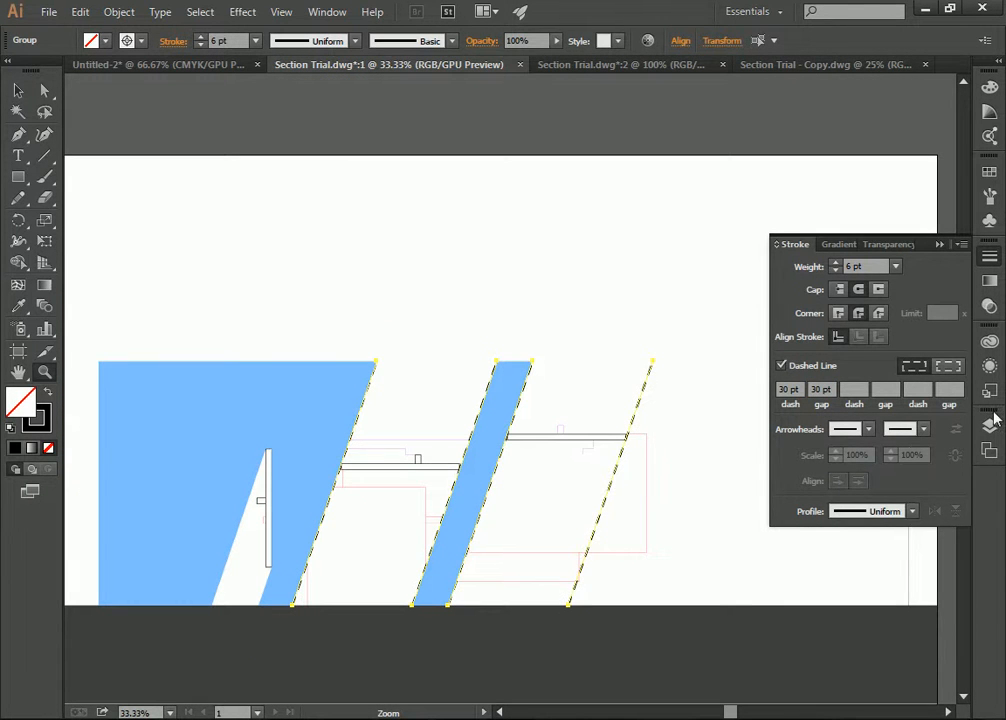
- Fill the light blue shapes of the topmost Summer layer with the black registration swatch and set their opacity to 10%
left_click(989, 426)
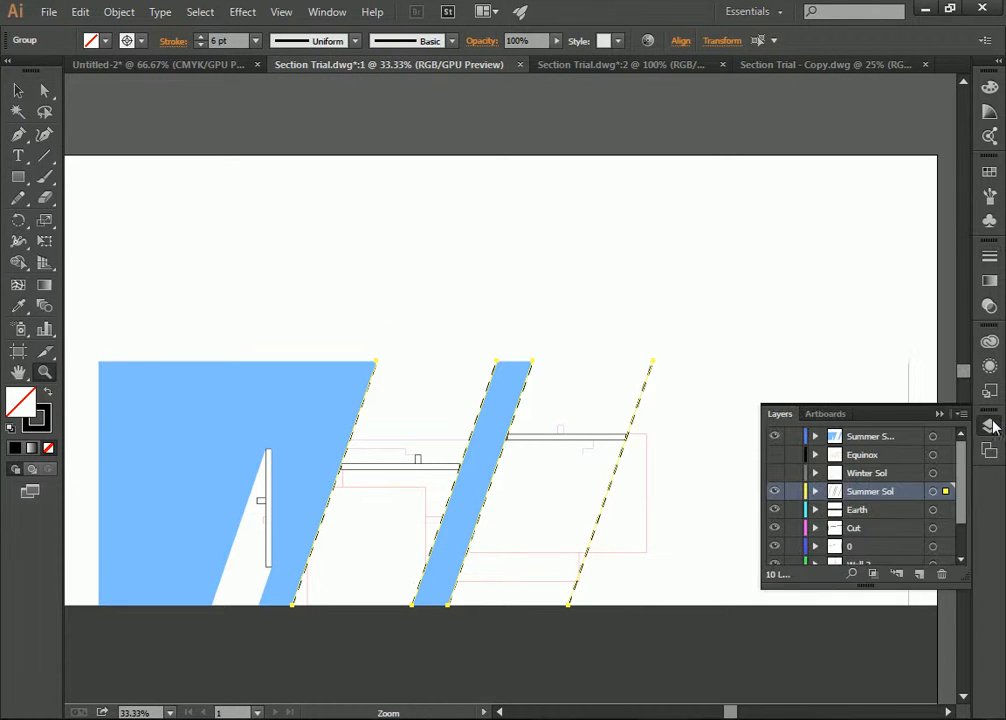
left_click(936, 437)
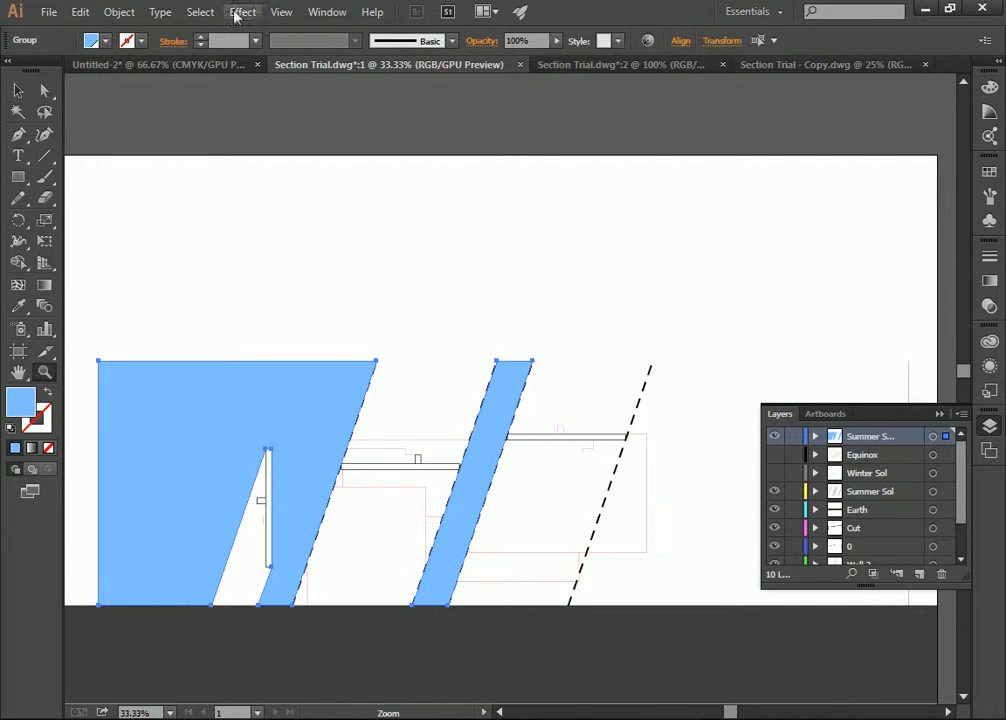
left_click(101, 41)
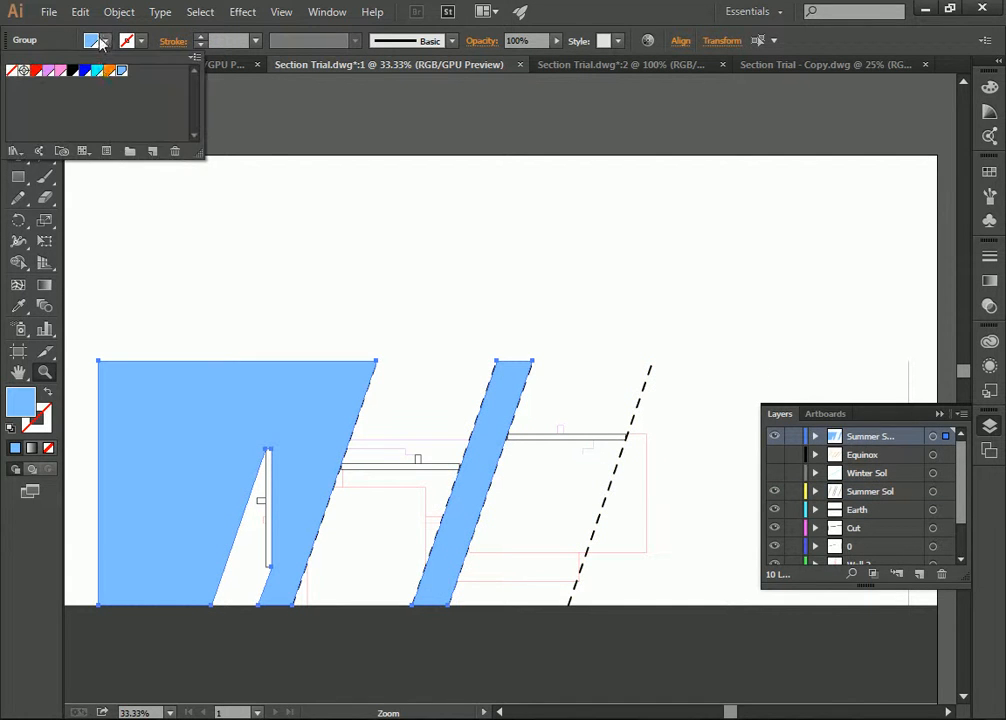
left_click(23, 70)
left_click(545, 40)
type("10")
key("Return")
- Give the Cut layer's outlines the black registration stroke and a weight of 10 pt
left_click(474, 294)
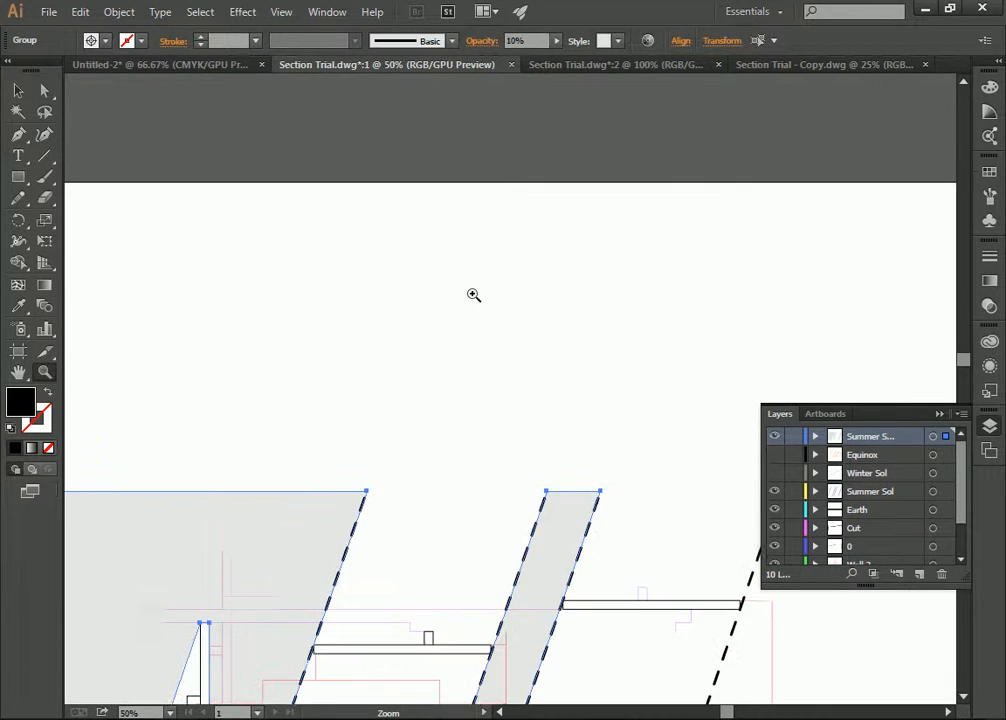
scroll(478, 337, "down", 3)
scroll(474, 337, "down", 1)
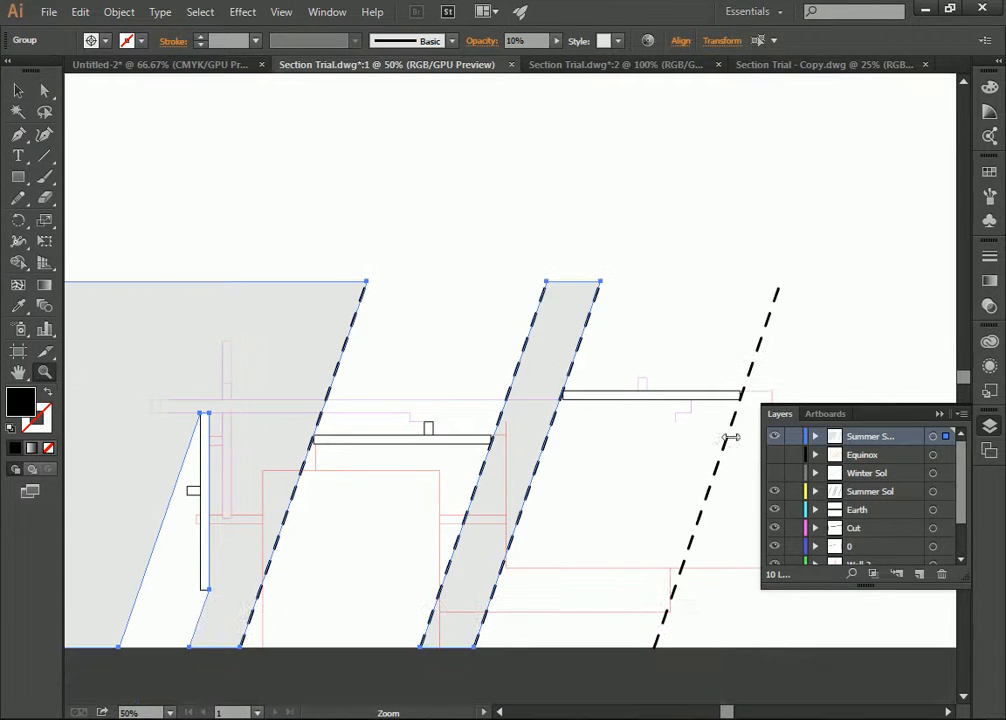
scroll(951, 485, "down", 2)
left_click(940, 482)
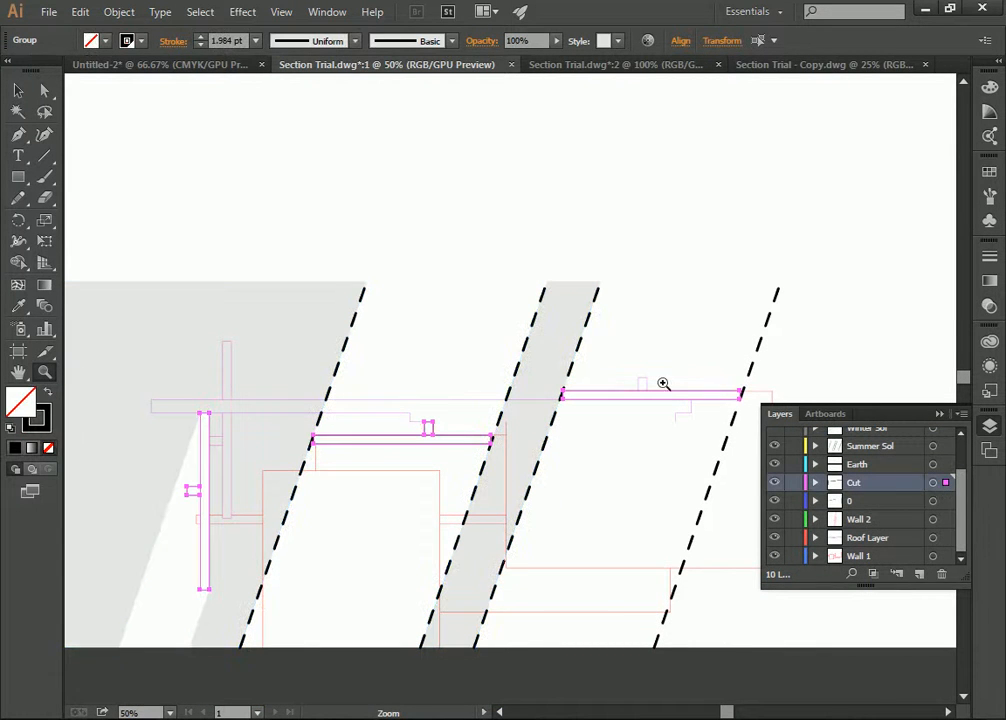
left_click(141, 42)
left_click(141, 42)
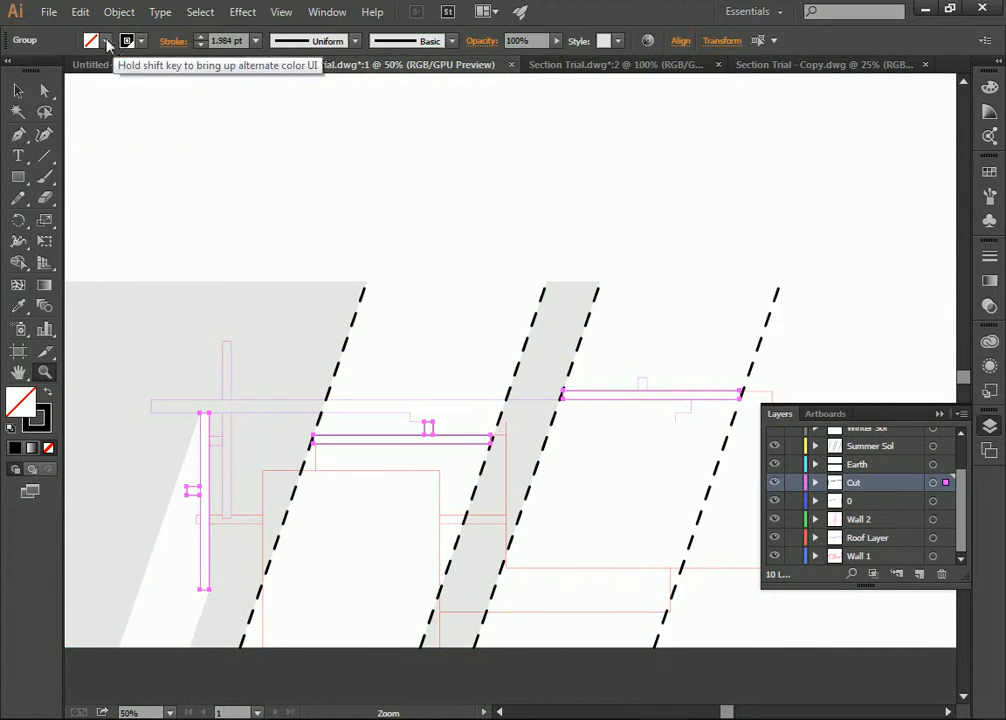
left_click(141, 42)
left_click(256, 40)
left_click(277, 117)
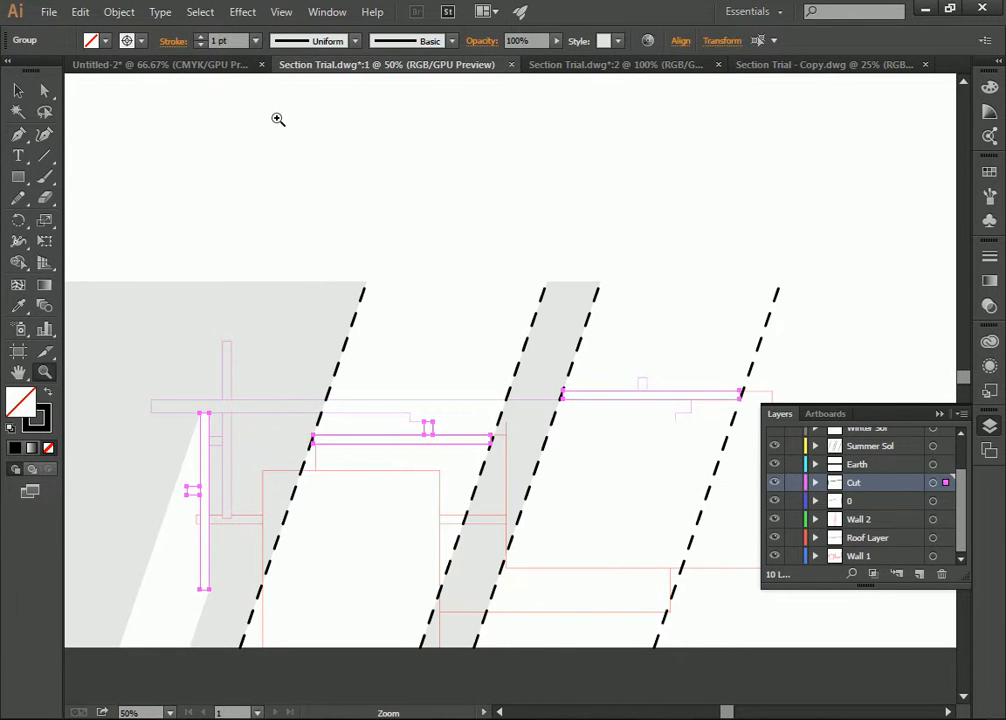
left_click(256, 40)
left_click(280, 290)
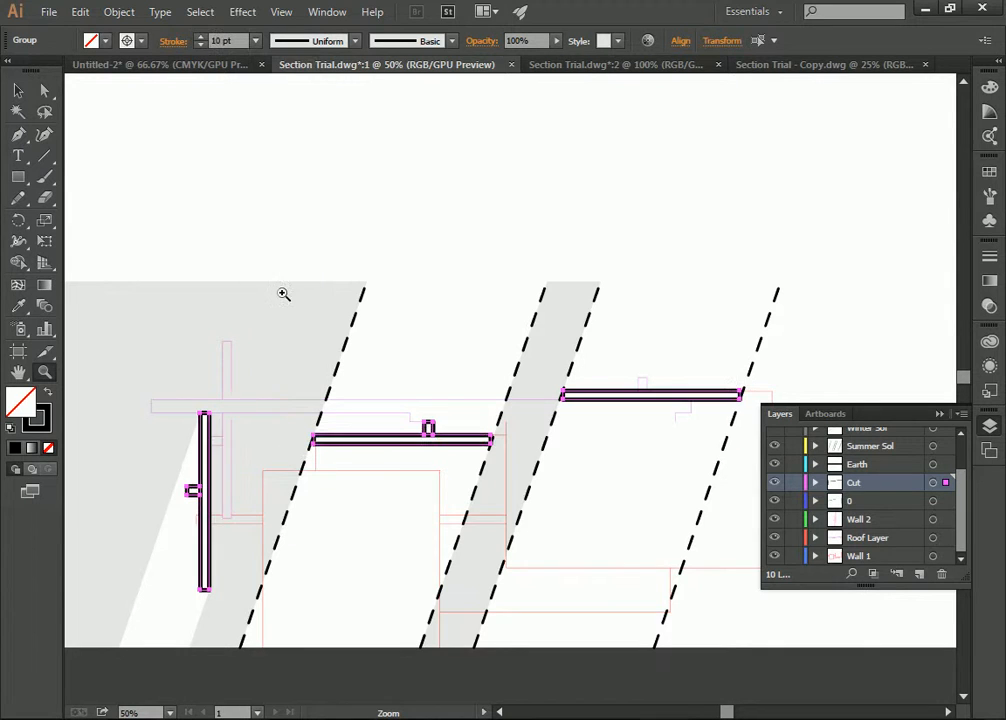
- Fill the interiors of the horizontal and vertical Cut layer members with the black registration swatch using the Live Paint Bucket
key("k")
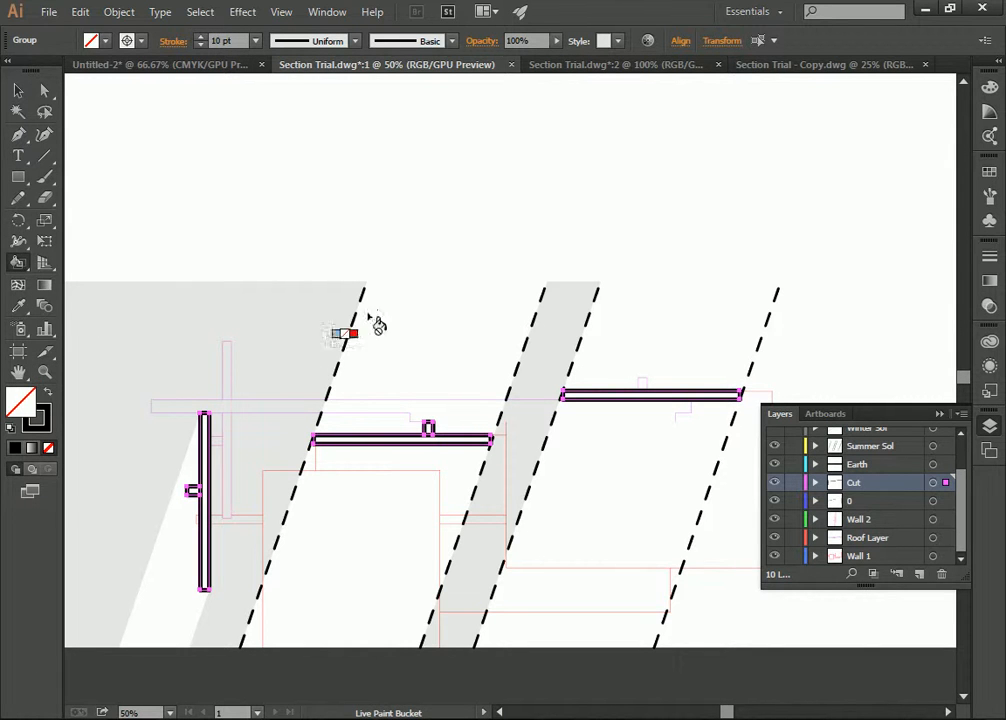
left_click(104, 40)
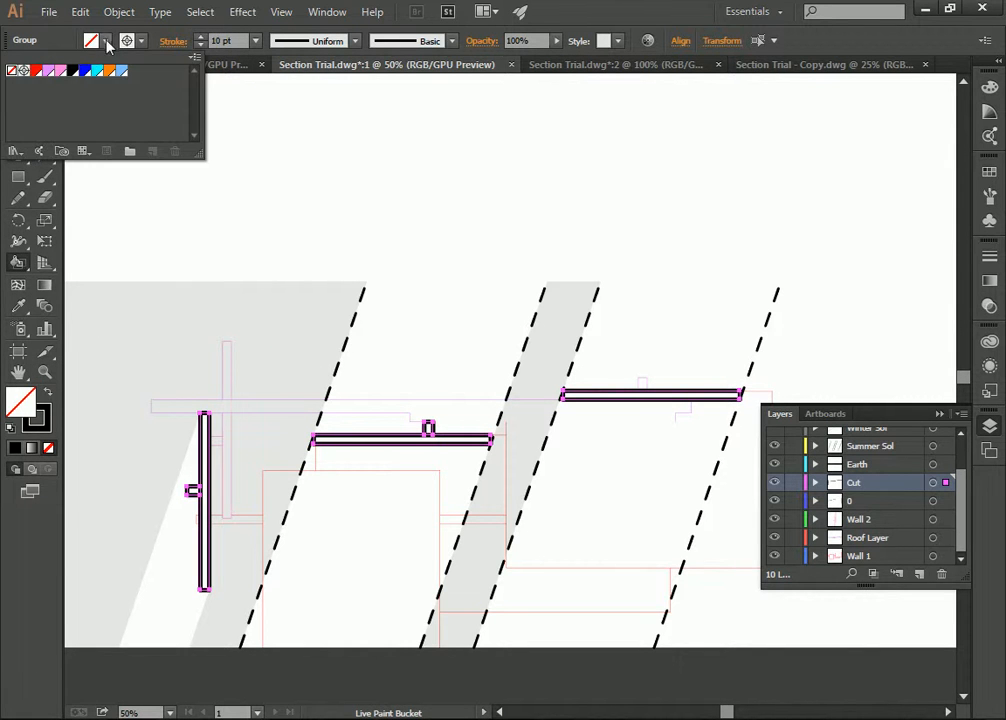
left_click(23, 70)
left_click(369, 445)
left_click(435, 440)
left_click(645, 397)
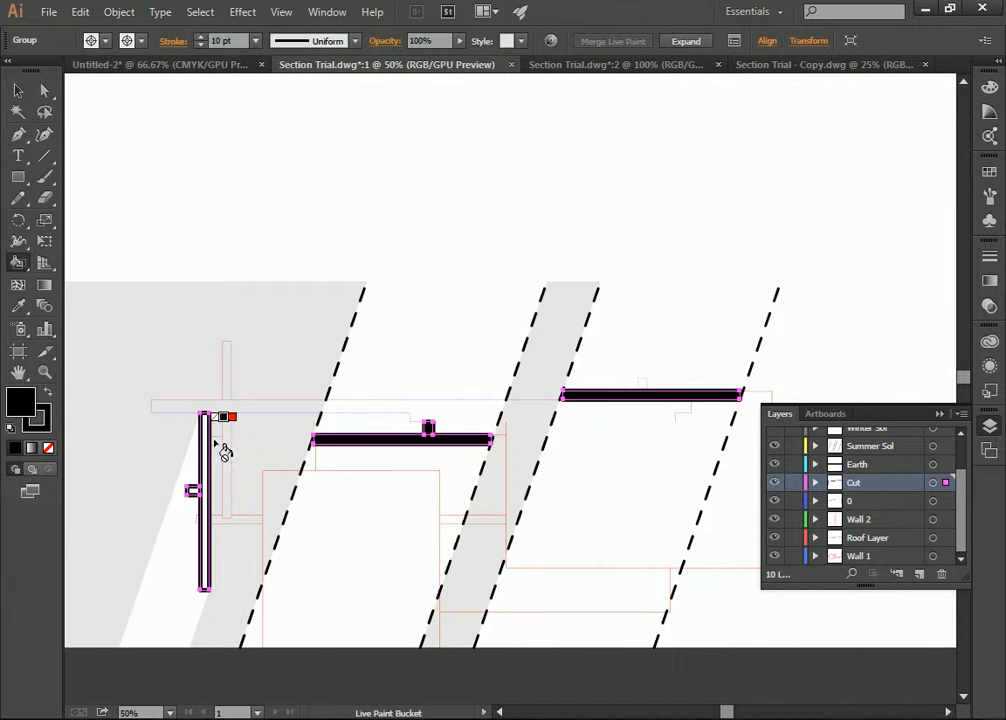
left_click(206, 472)
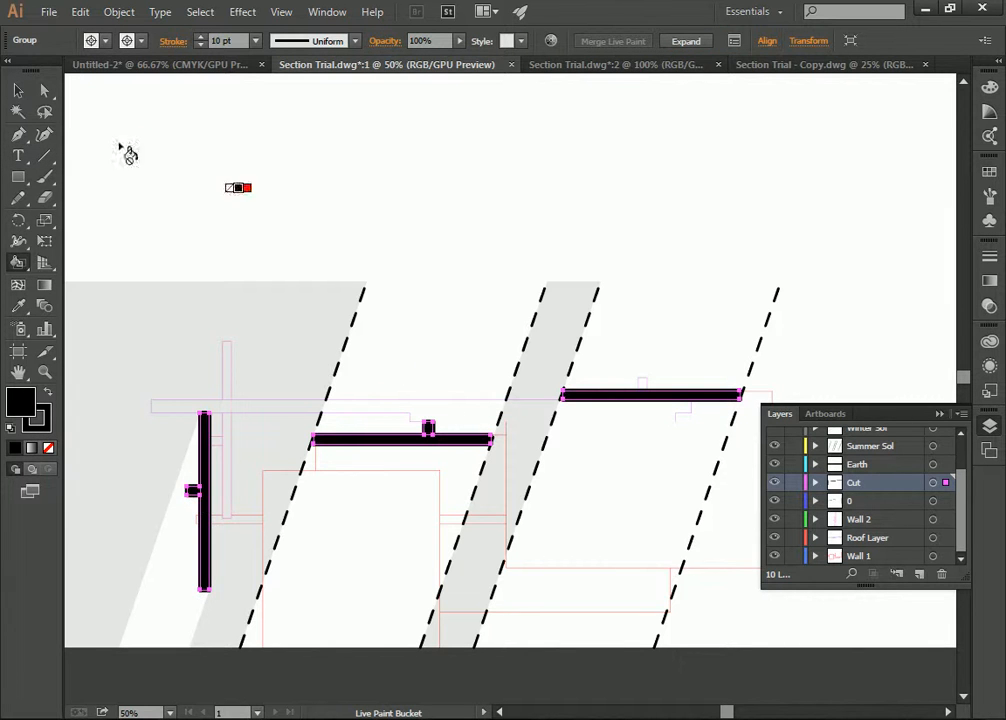
- Give the Wall 1 and Wall 2 layers' outlines a weight of 2 pt and the black registration stroke
left_click(18, 91)
left_click(254, 162)
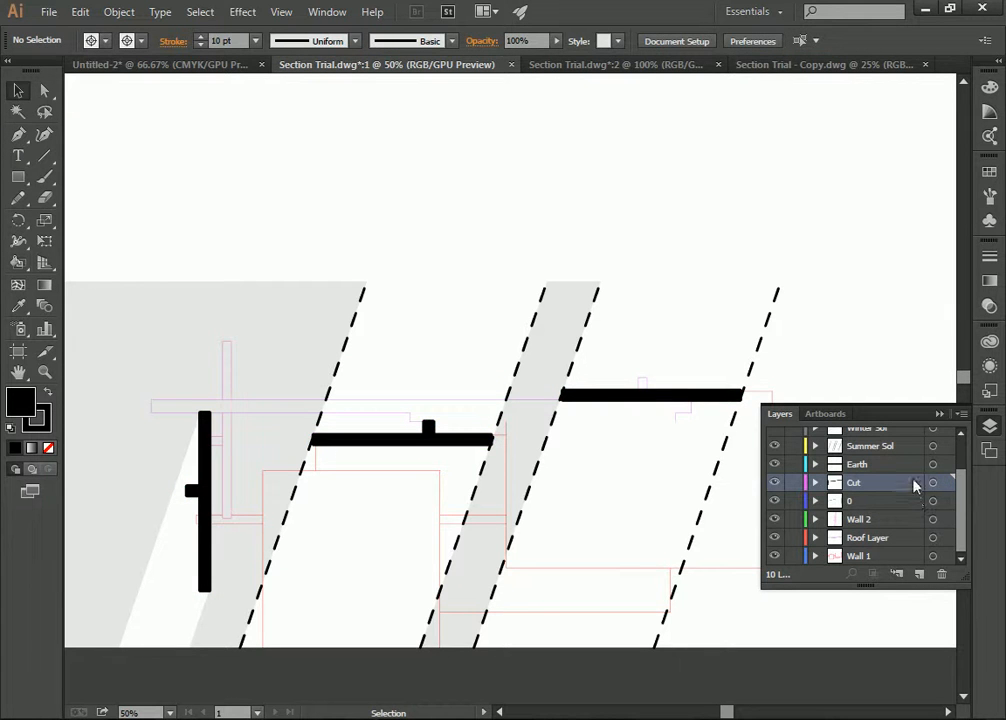
left_click(945, 520)
left_click(944, 538, "shift")
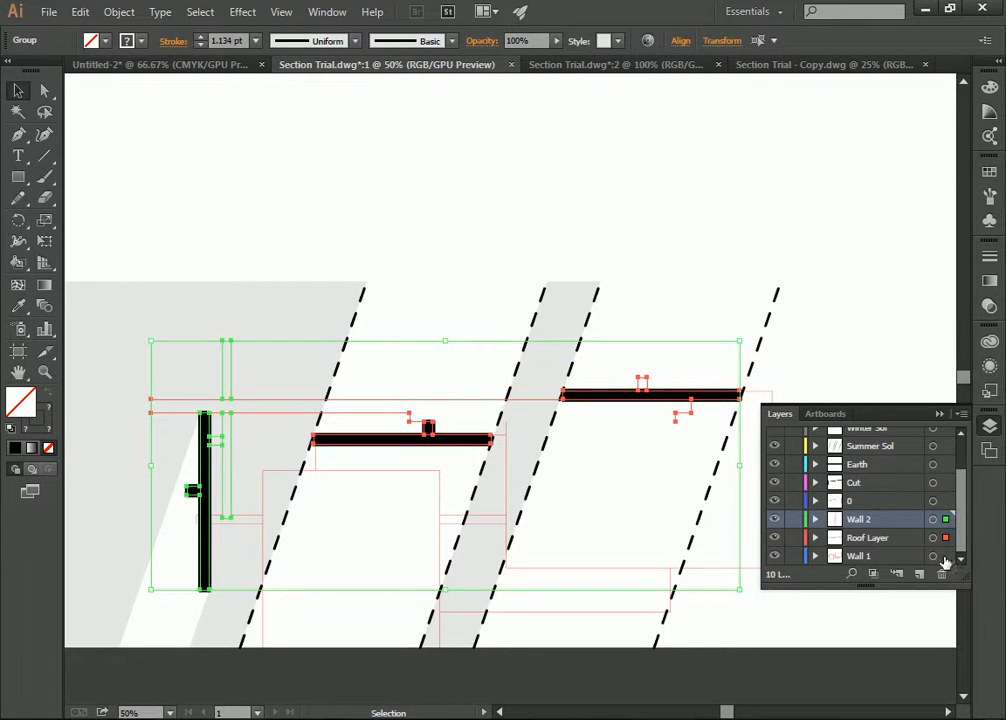
left_click(944, 556)
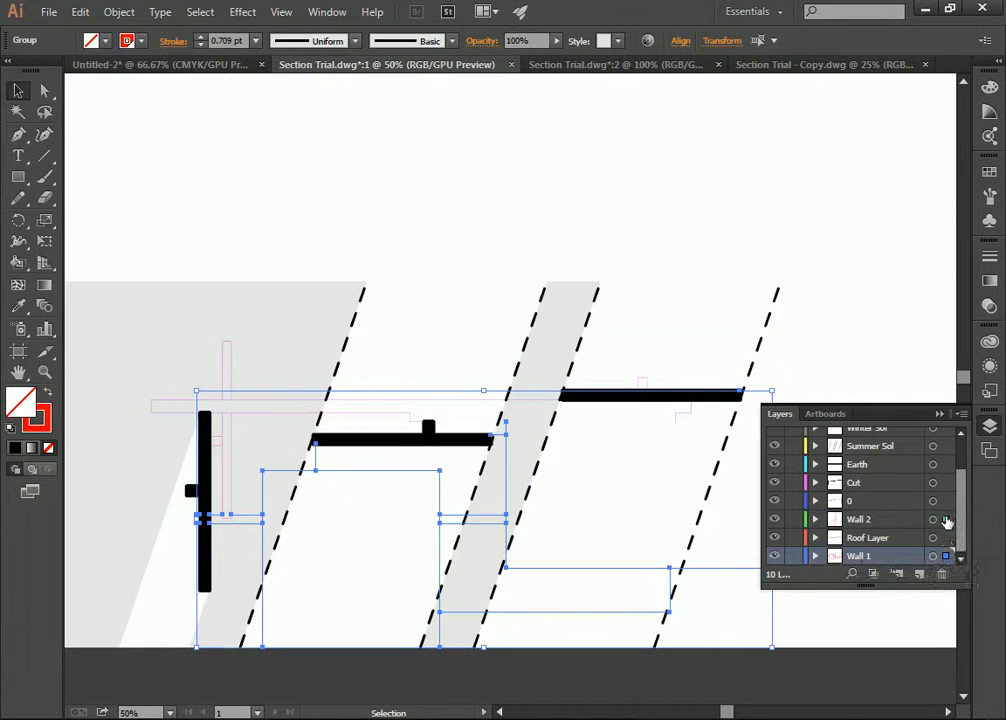
left_click(945, 520, "shift")
left_click(256, 40)
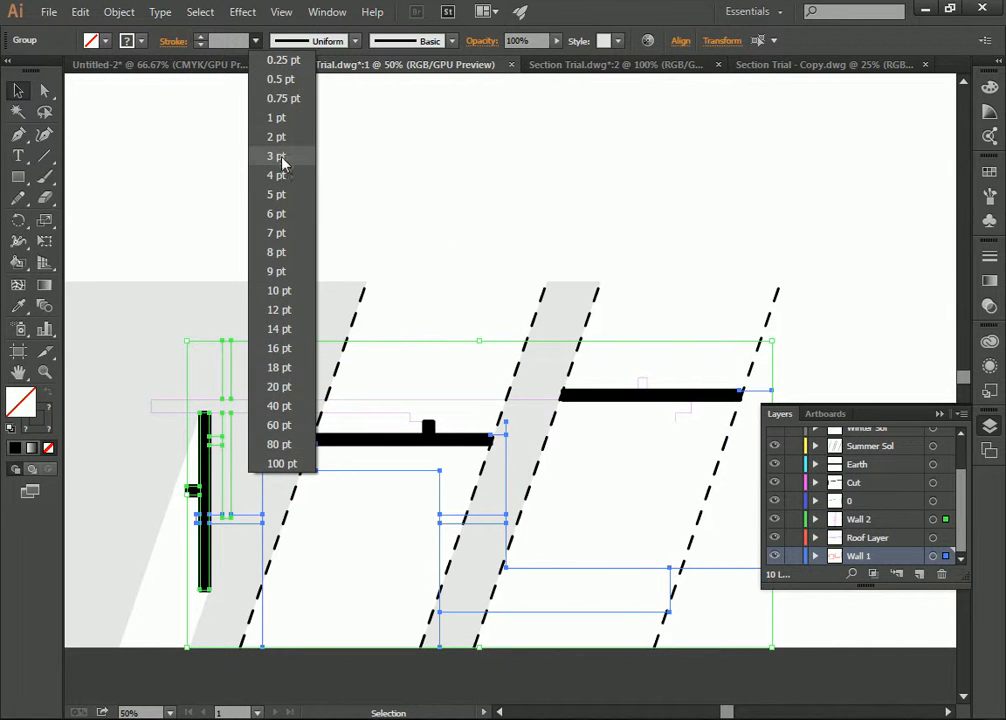
left_click(280, 138)
left_click(127, 40)
left_click(20, 62)
left_click(817, 253)
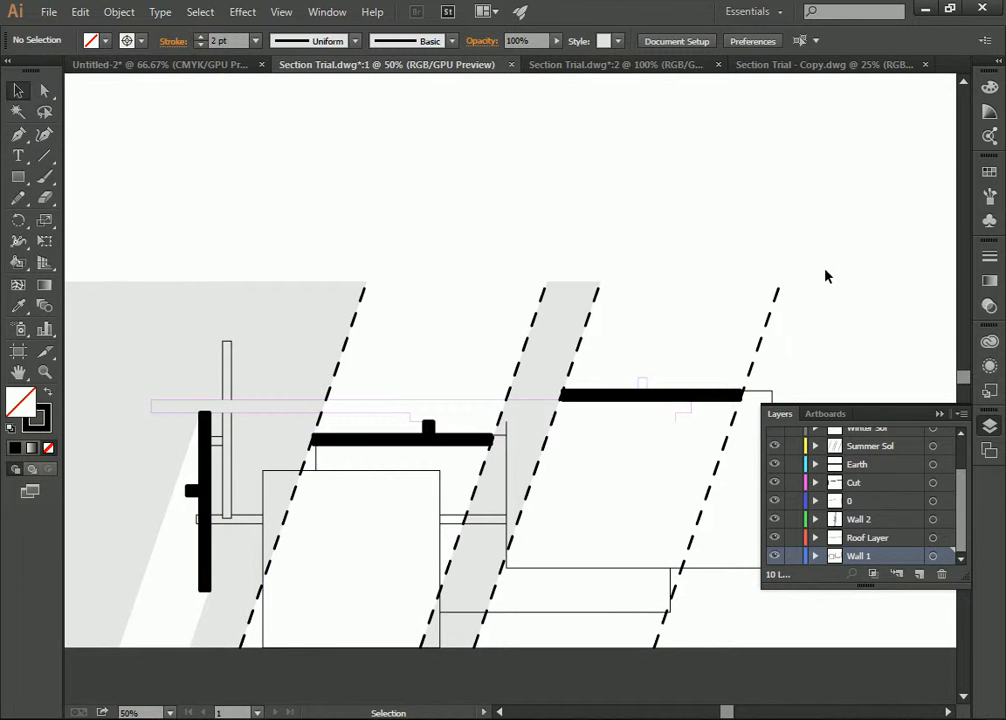
- Undo the last stroke colour change on the Wall 1 and Wall 2 outlines
left_click(946, 539)
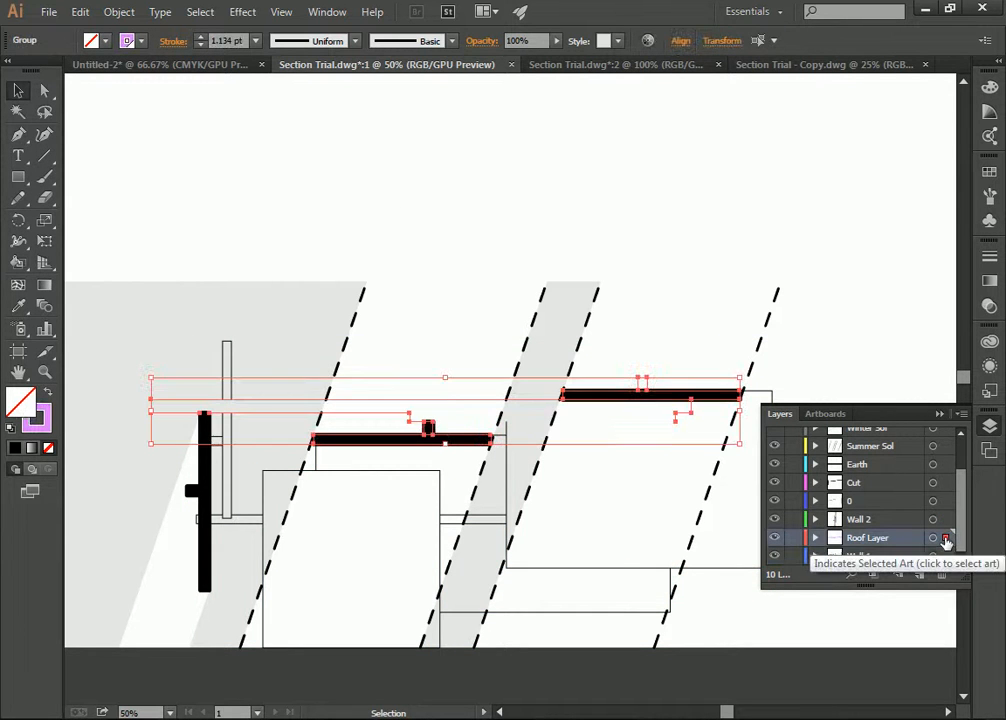
key("ctrl+z")
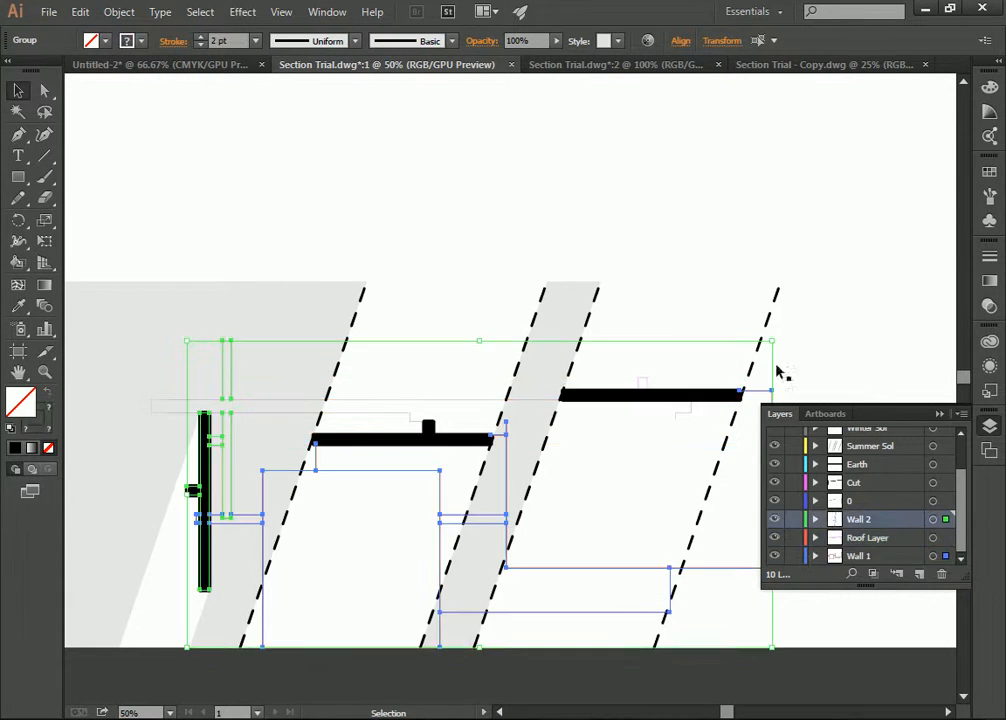
key("ctrl+z")
- Give the Roof Layer and Wall 2 outlines the black registration stroke and a weight of 2 pt
left_click(946, 538)
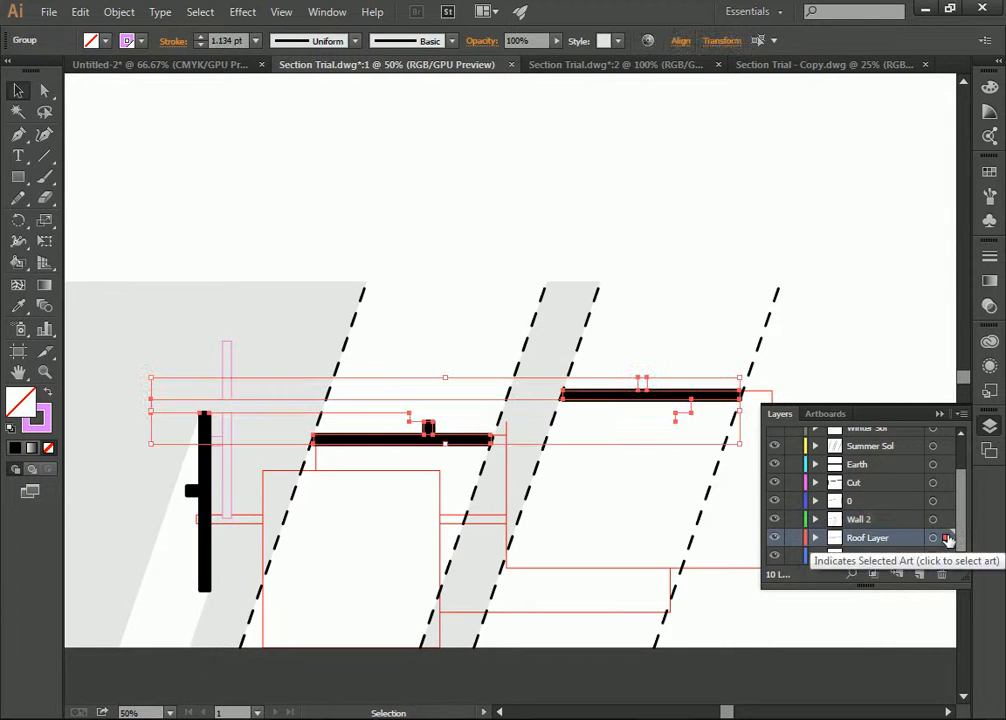
left_click(945, 519, "shift")
left_click(140, 40)
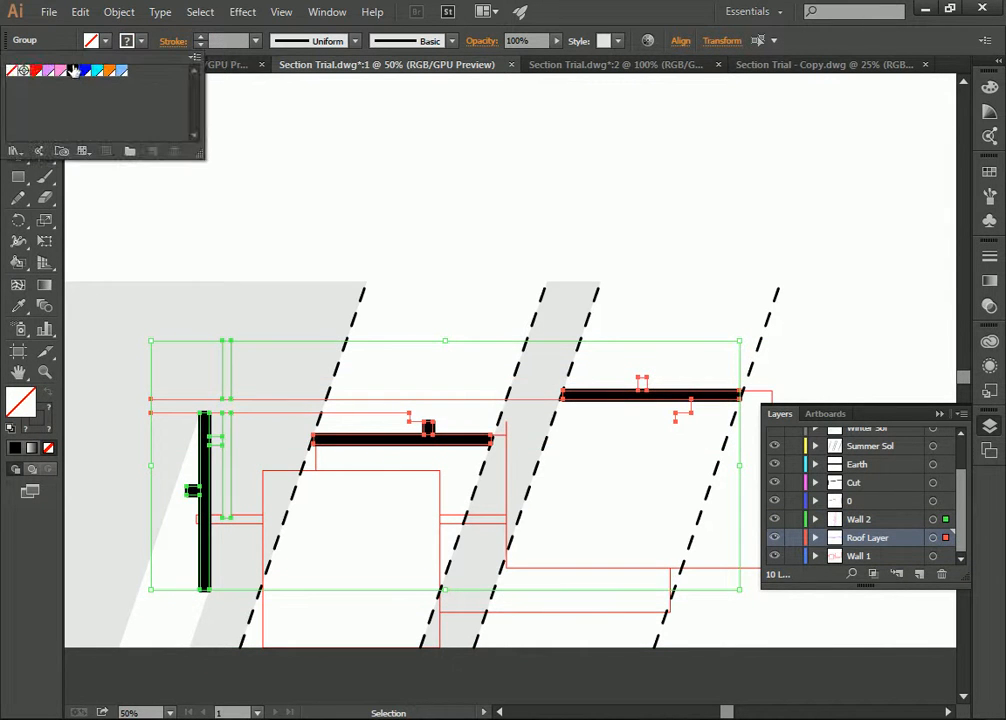
left_click(256, 40)
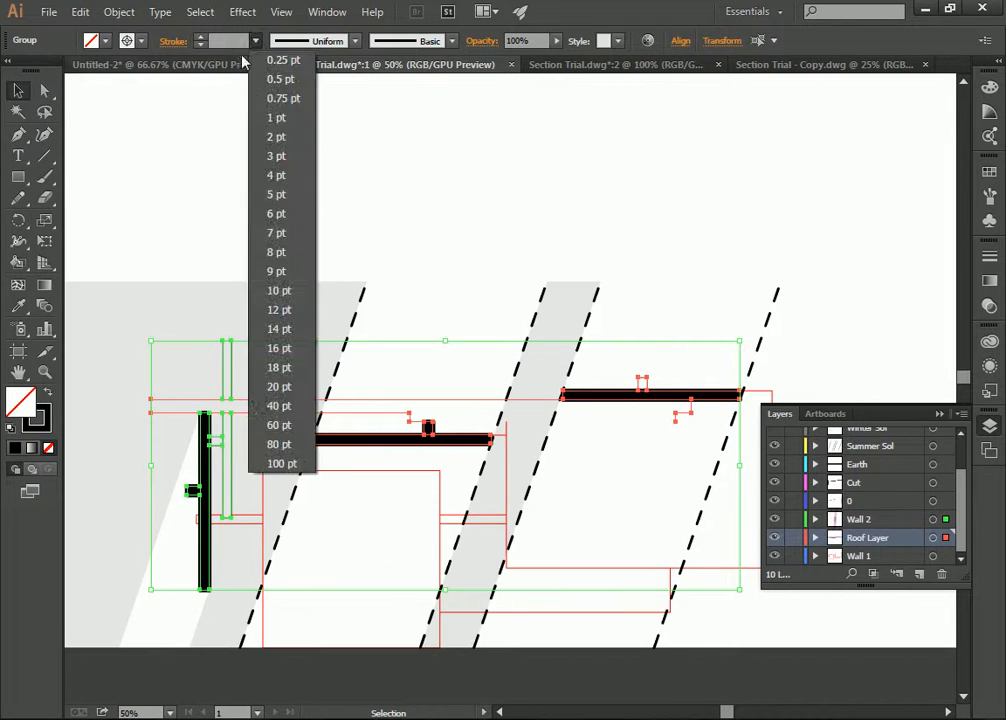
left_click(277, 148)
left_click(422, 204)
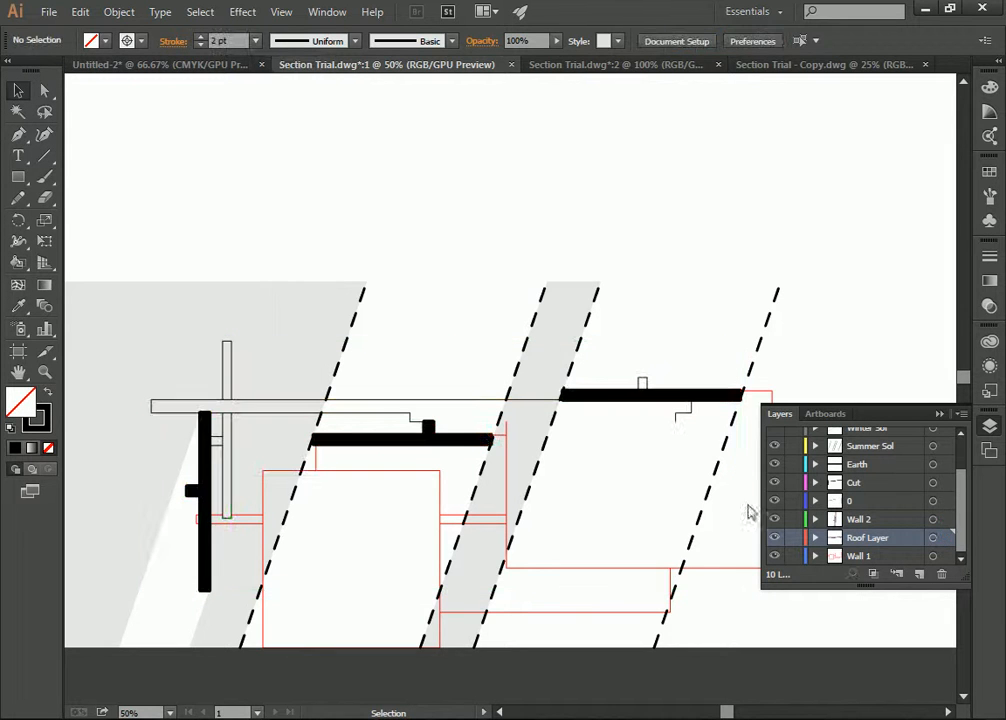
- Give the Wall 1 outlines the black registration stroke and a weight of 0.25 pt
left_click(945, 556)
left_click(140, 41)
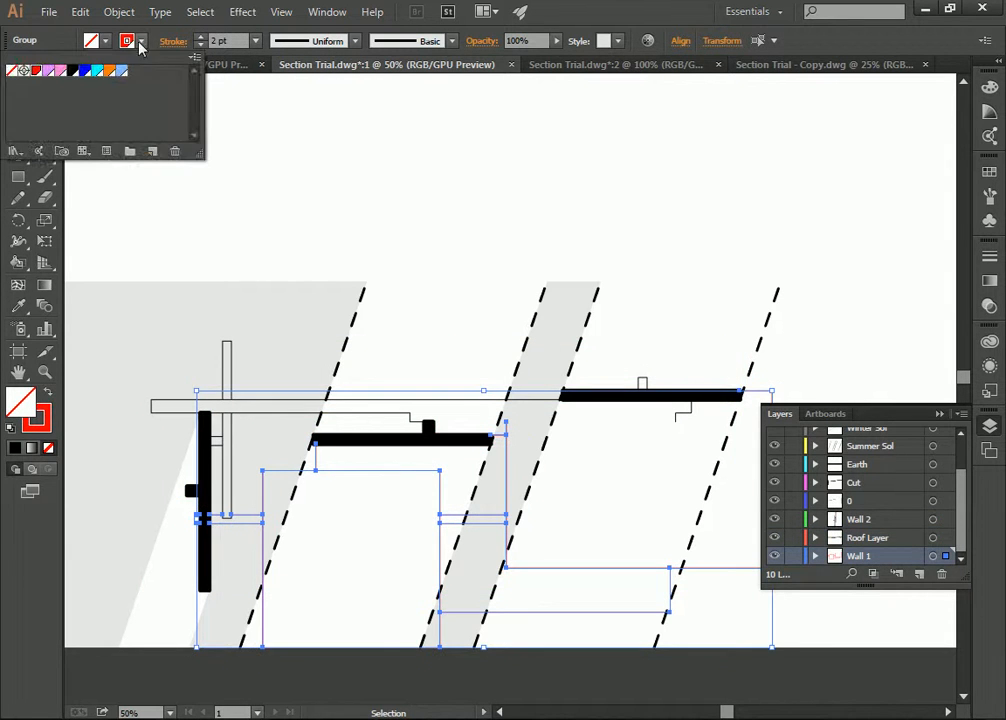
left_click(23, 70)
left_click(256, 41)
left_click(256, 41)
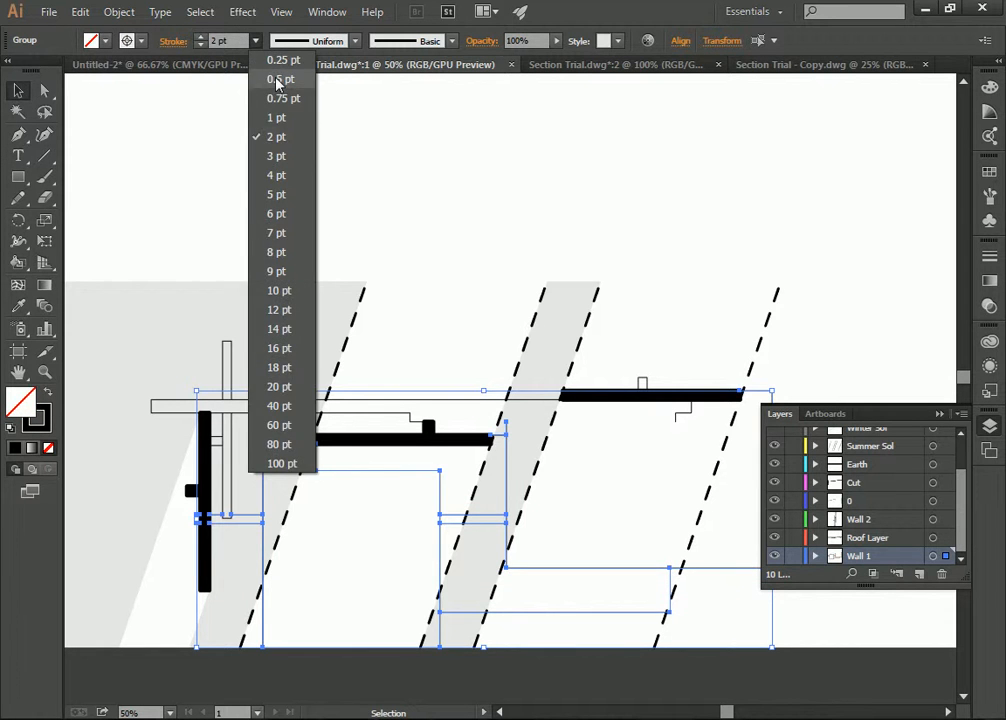
left_click(284, 61)
left_click(458, 202)
- Set the Wall 1 outlines' stroke weight to 0.75 pt
left_click(45, 371)
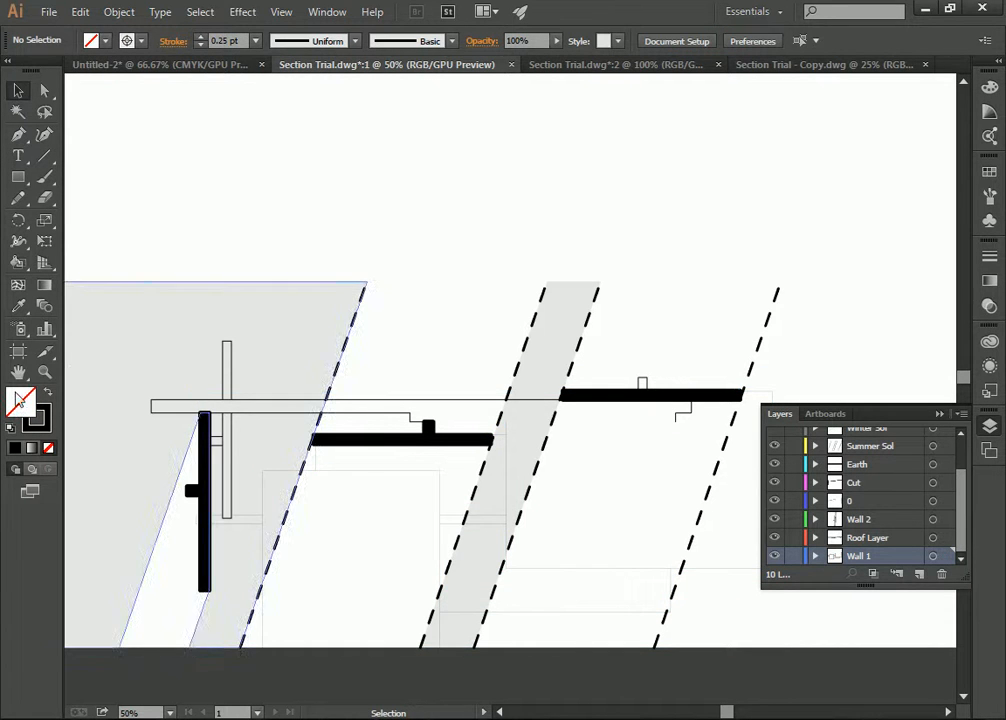
left_click(406, 327, "alt")
scroll(604, 357, "down", 1)
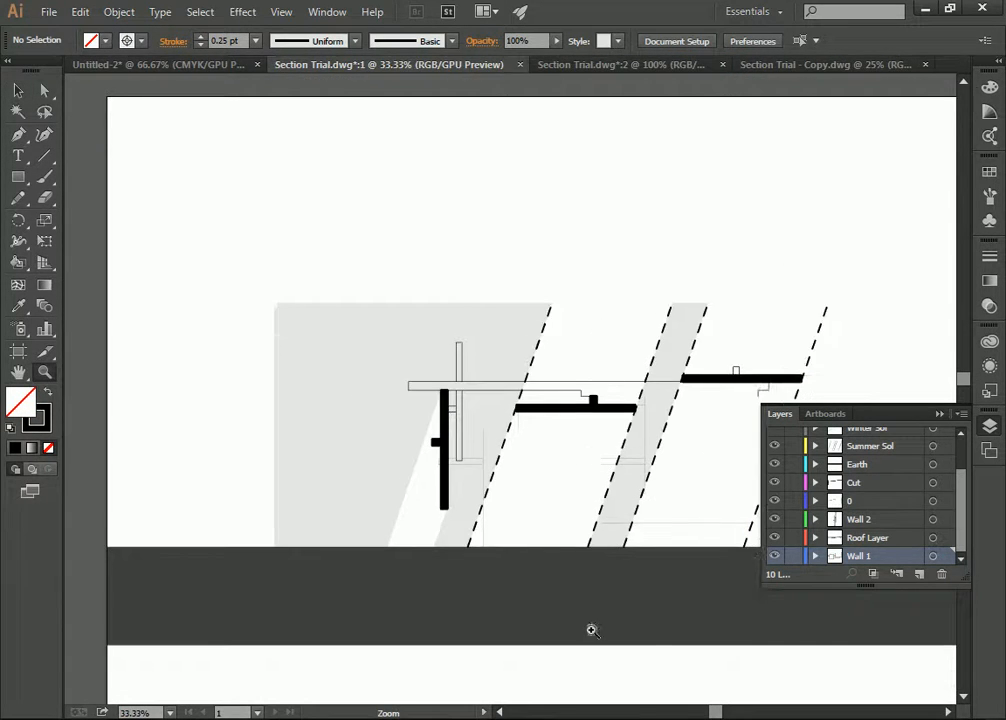
left_click_drag(714, 710, 732, 712)
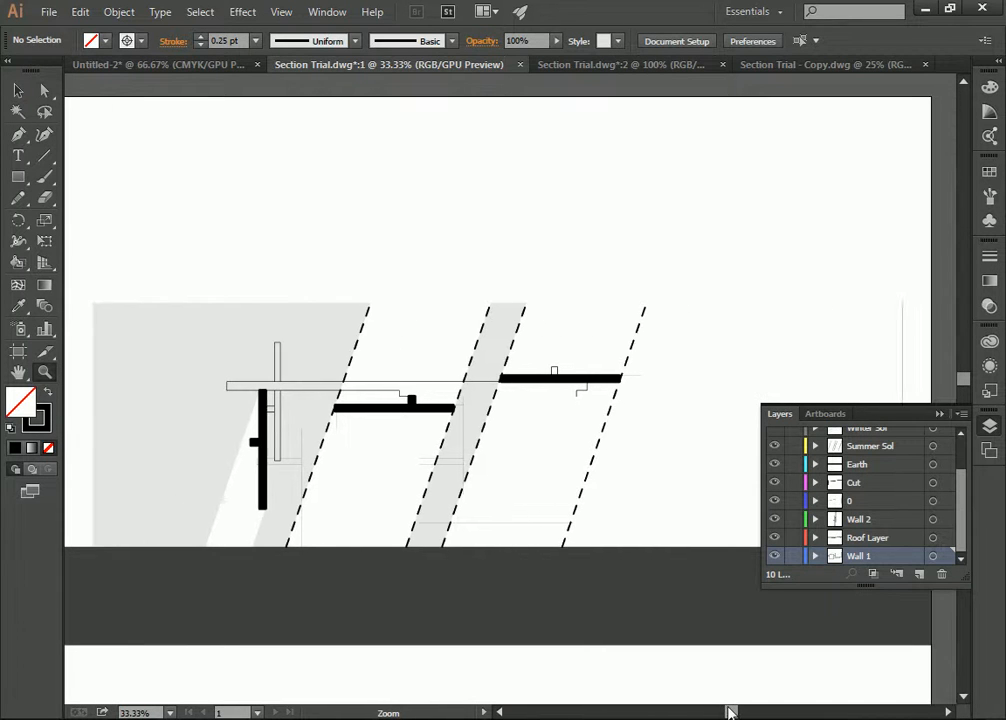
left_click(462, 438)
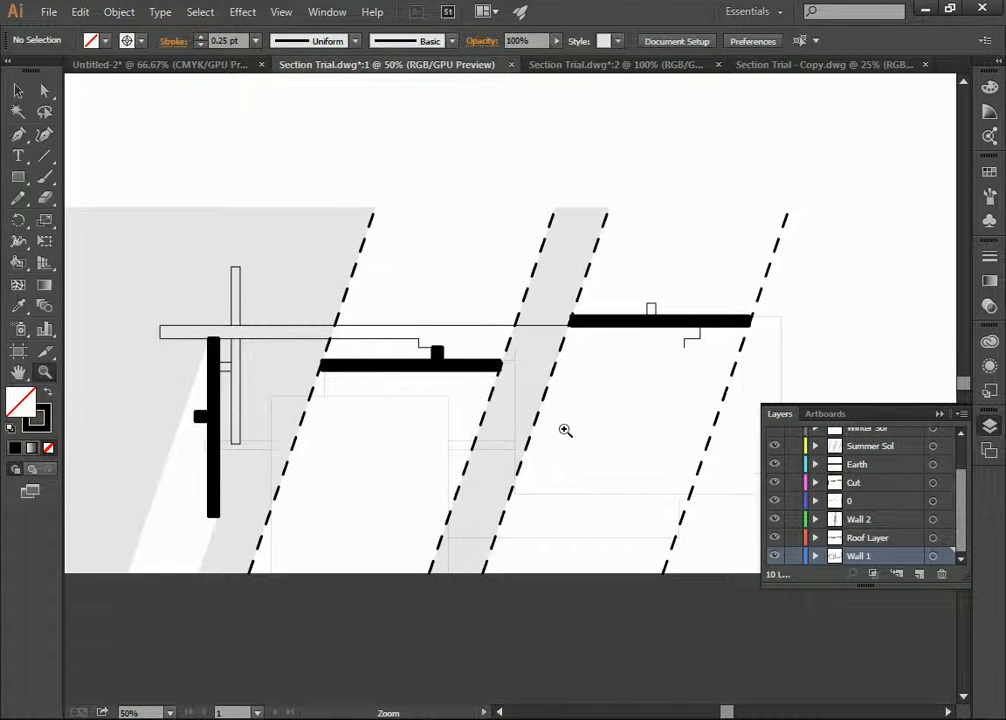
left_click(944, 556)
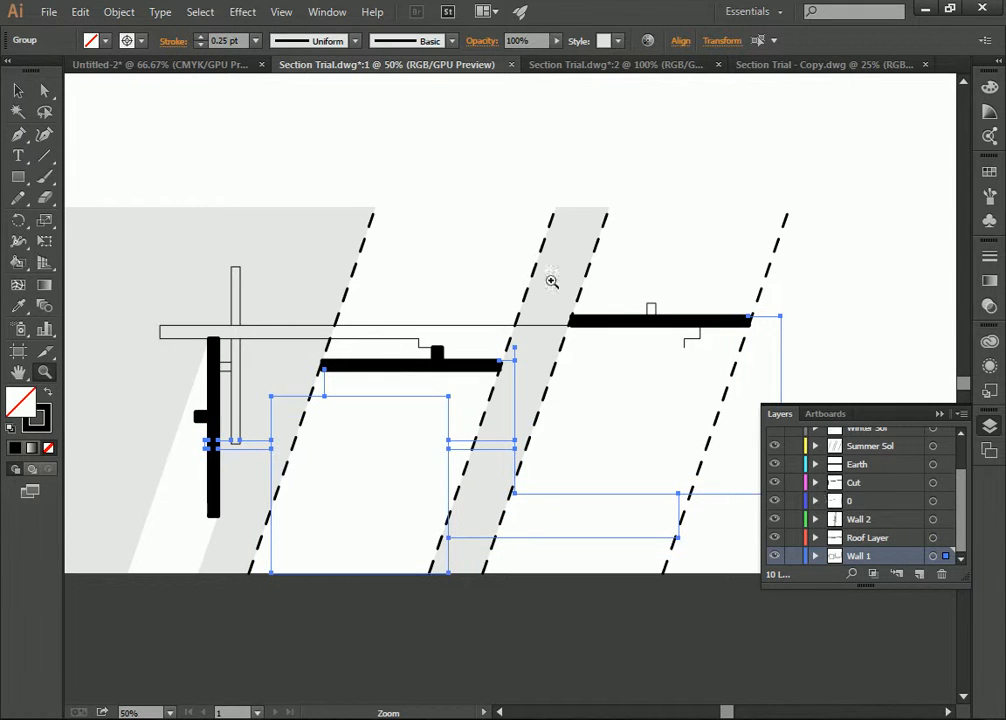
left_click(255, 41)
left_click(222, 97)
left_click(18, 91)
left_click(420, 187)
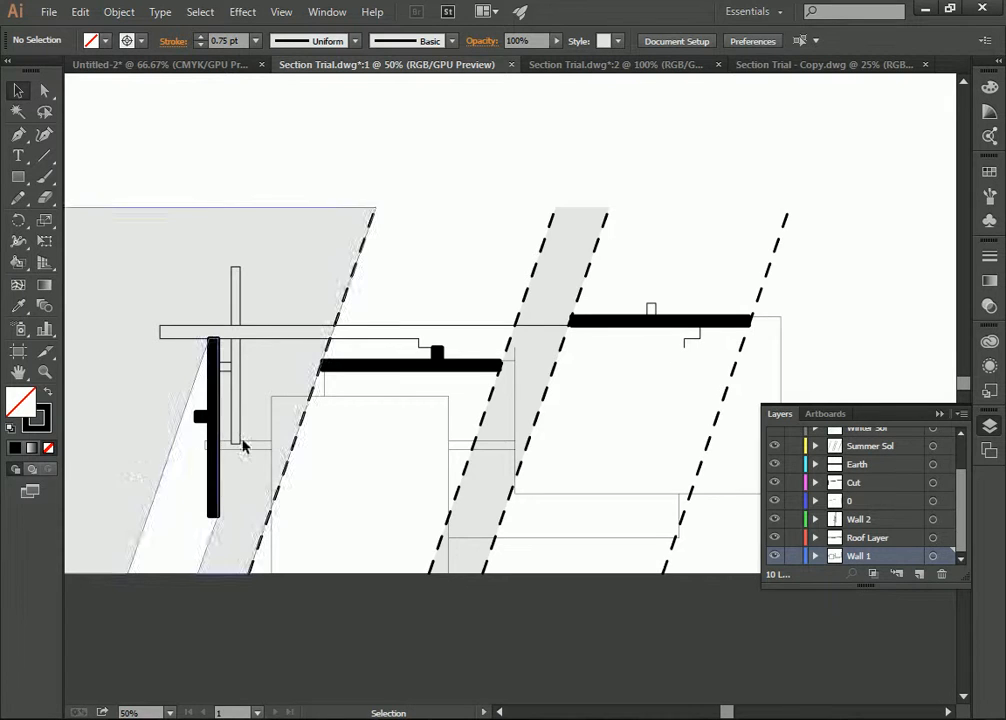
- Examine the line weights across the whole section and close up around the vertical cut member
left_click(44, 371)
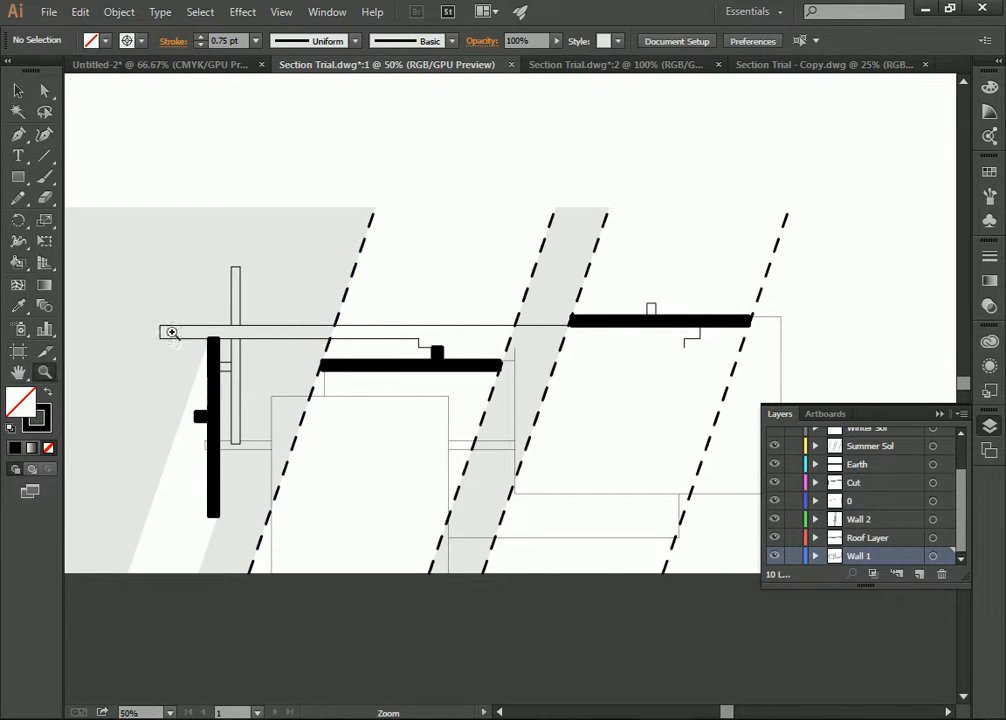
left_click(280, 304, "alt")
left_click(602, 377, "alt")
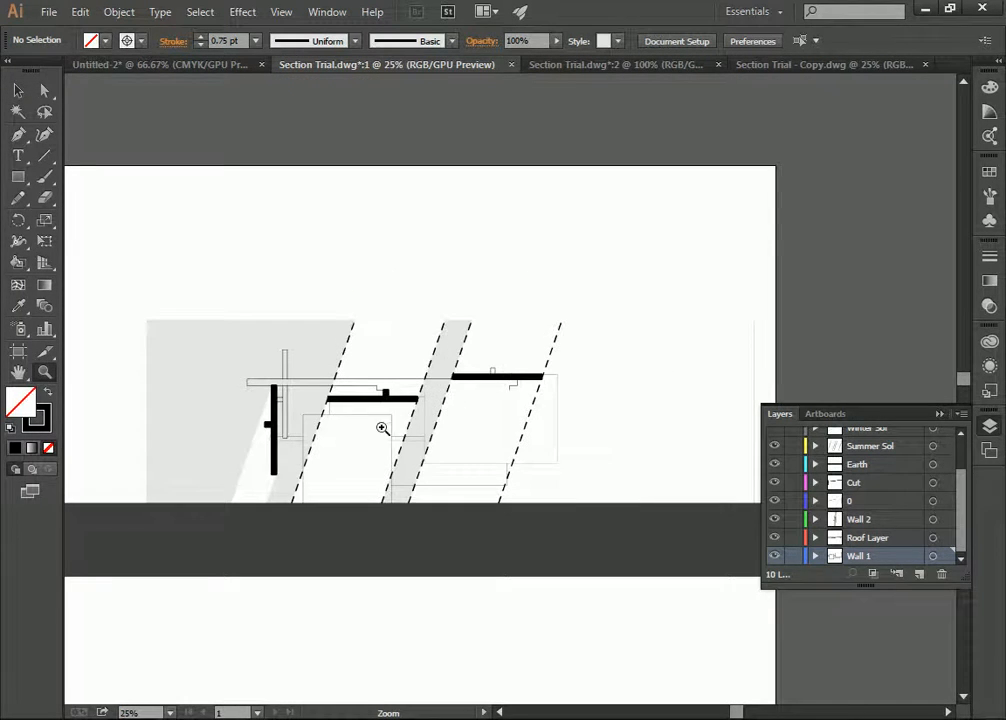
left_click(674, 442)
mouse_move(755, 712)
left_mouse_down()
mouse_move(724, 712)
mouse_move(737, 712)
left_mouse_up()
scroll(671, 556, "up", 1)
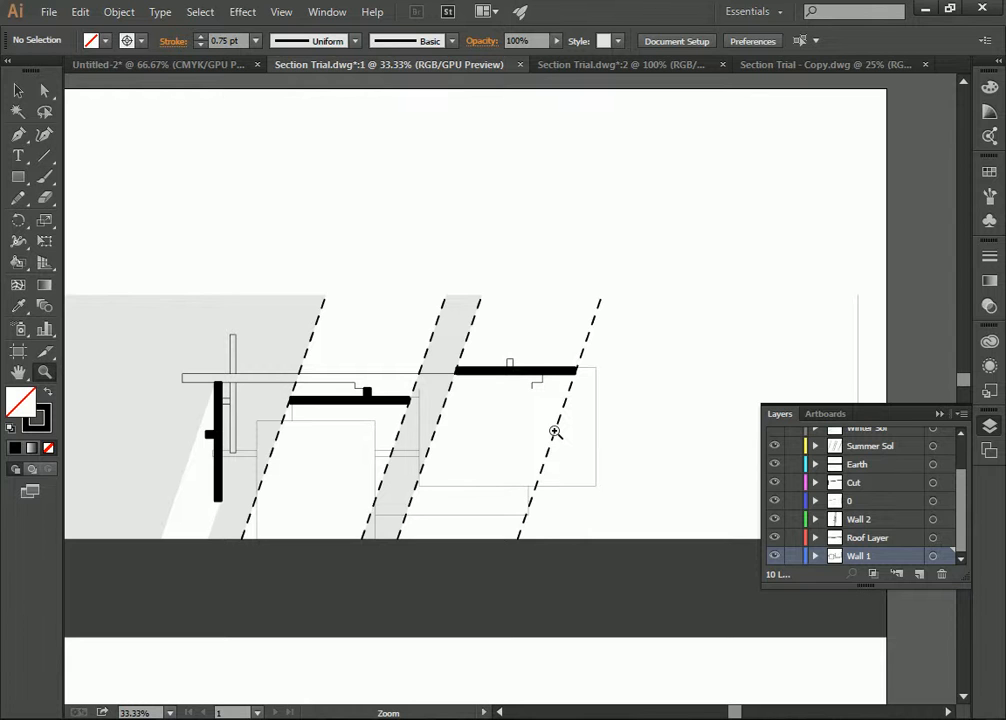
left_click(275, 435)
left_click(405, 366)
left_click(495, 374)
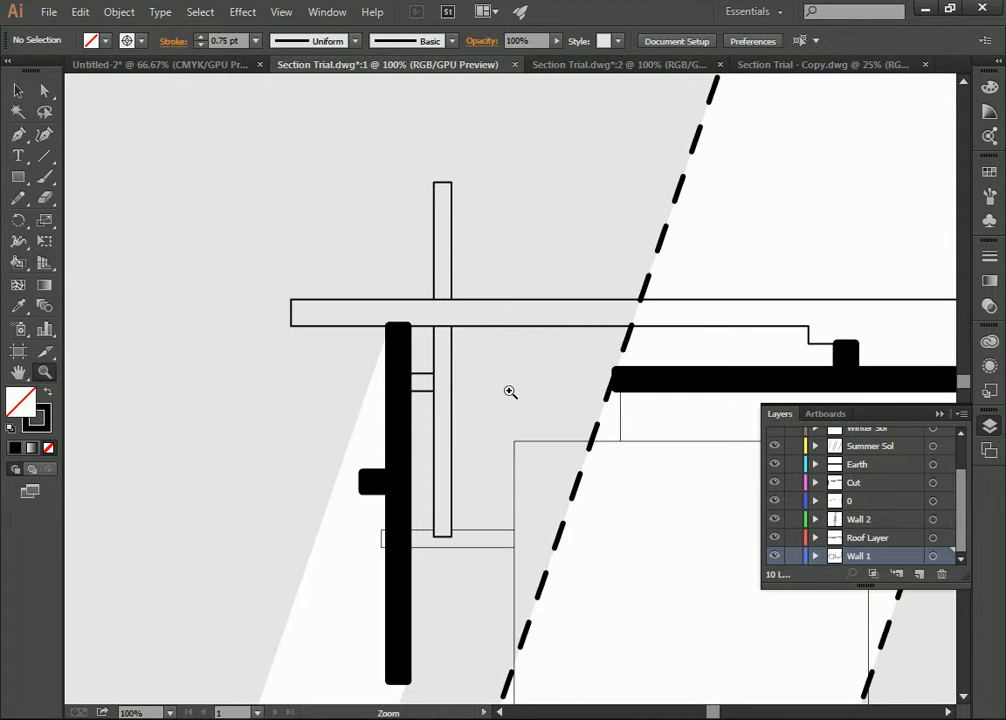
- Change the stroke caps of the Cut layer's members to projecting caps
left_click(18, 90)
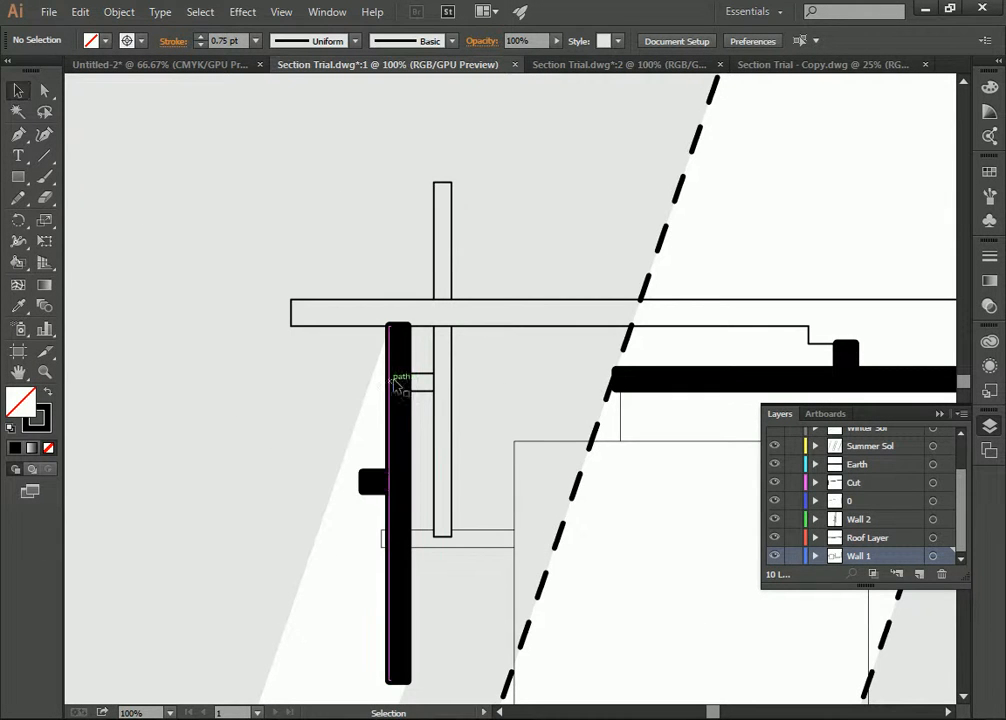
left_click(398, 384)
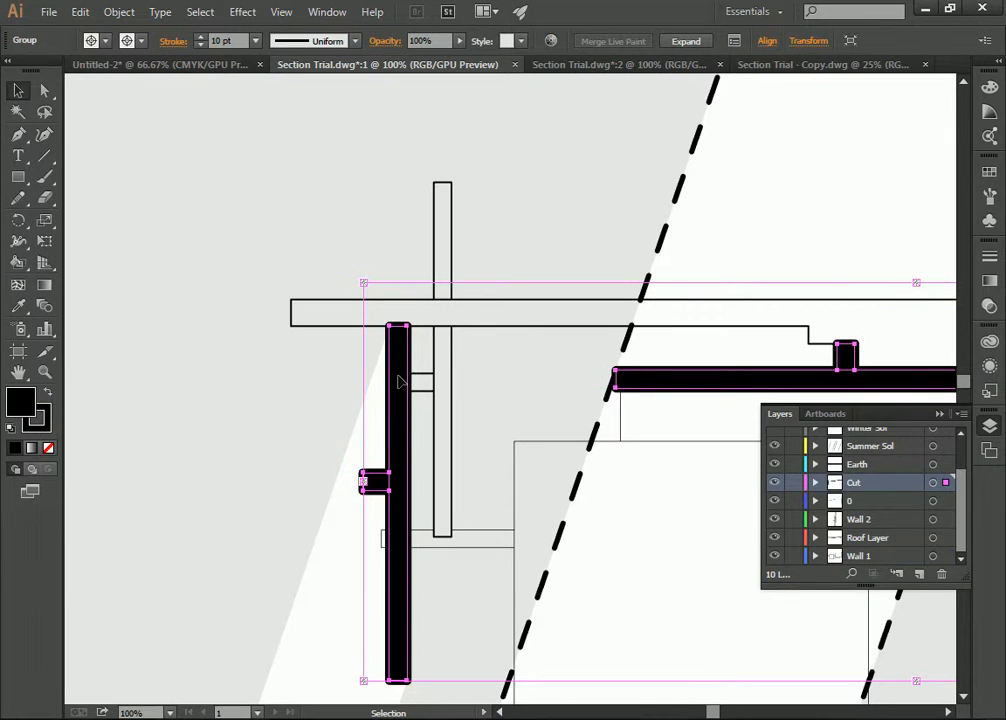
left_click(990, 257)
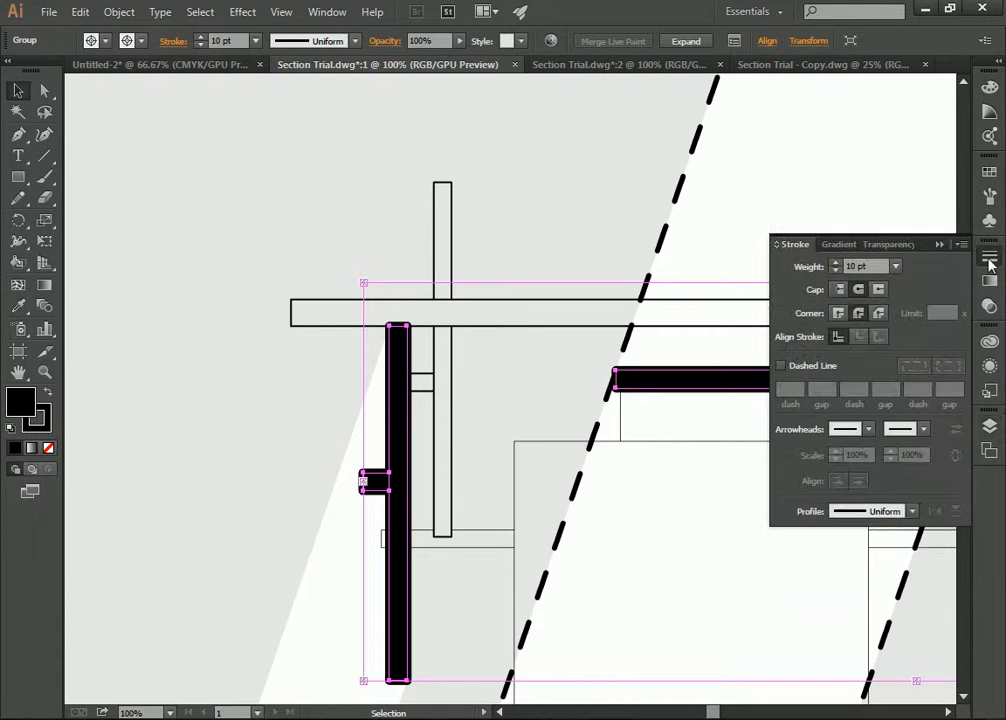
left_click(879, 290)
left_click(578, 255)
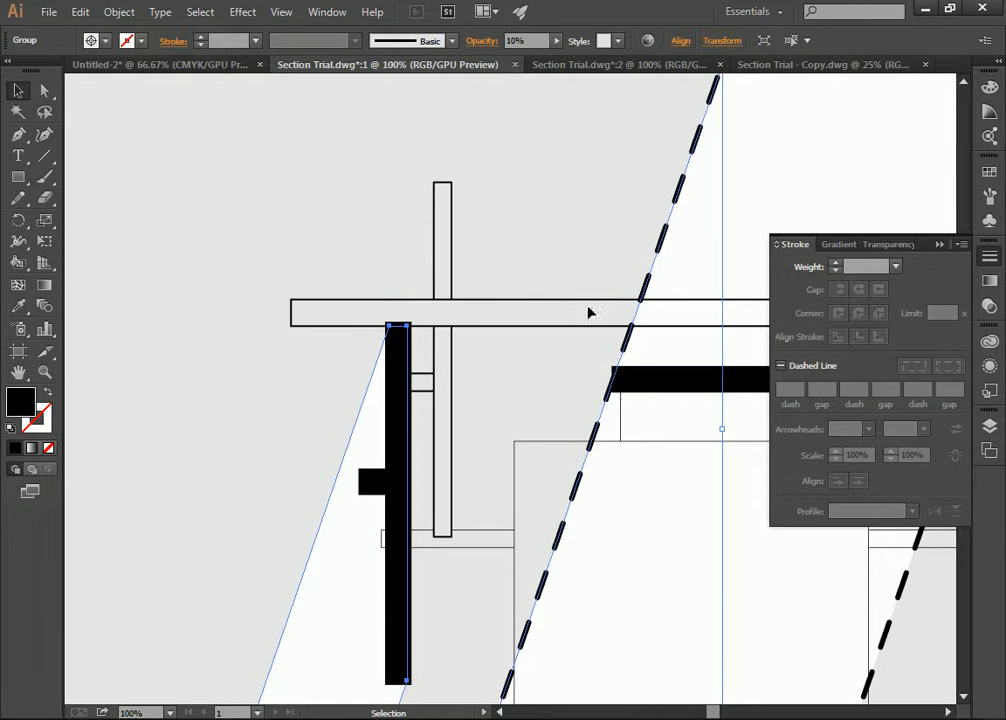
left_click(781, 207)
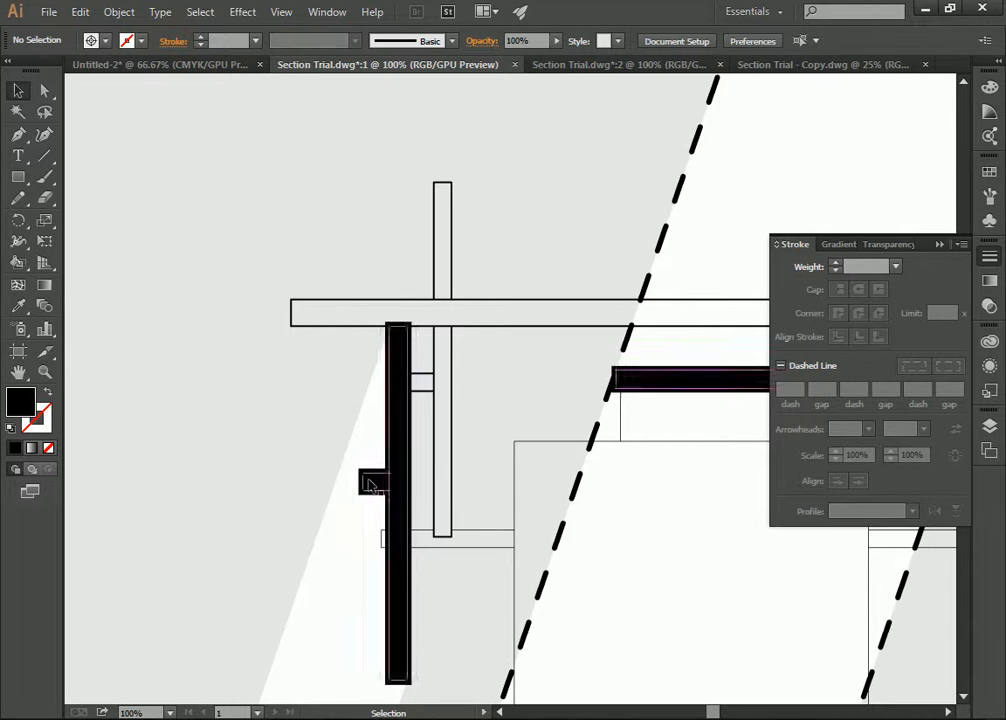
- Look over the restyled section drawing as a whole, including the cut members' ends
left_click(44, 371)
left_click(425, 317, "alt")
left_click(661, 374, "alt")
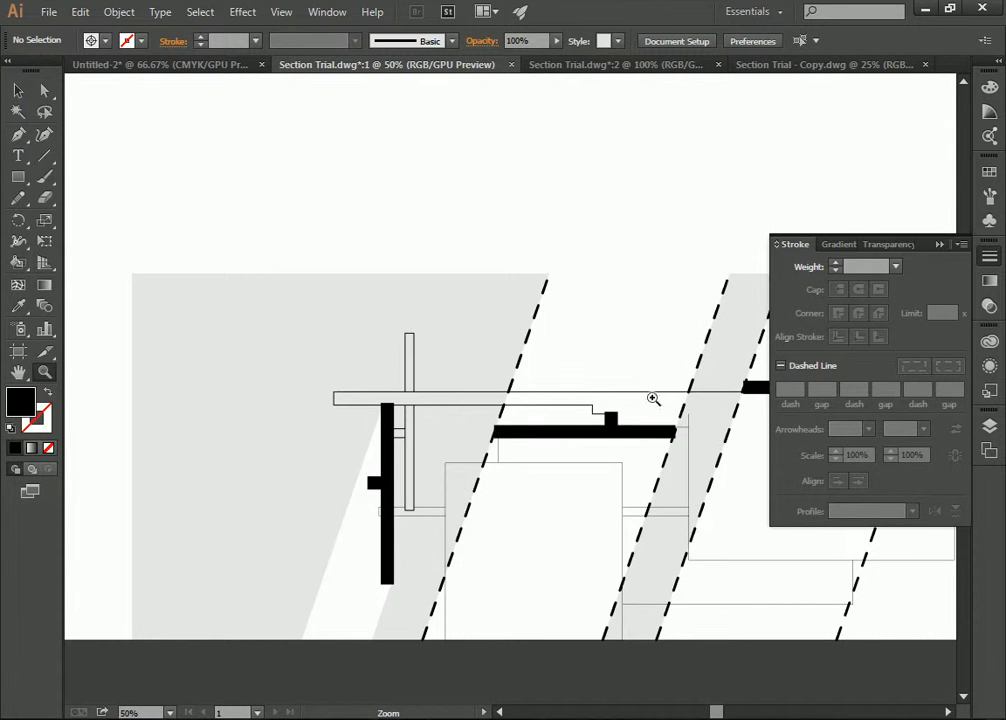
left_click_drag(719, 714, 726, 714)
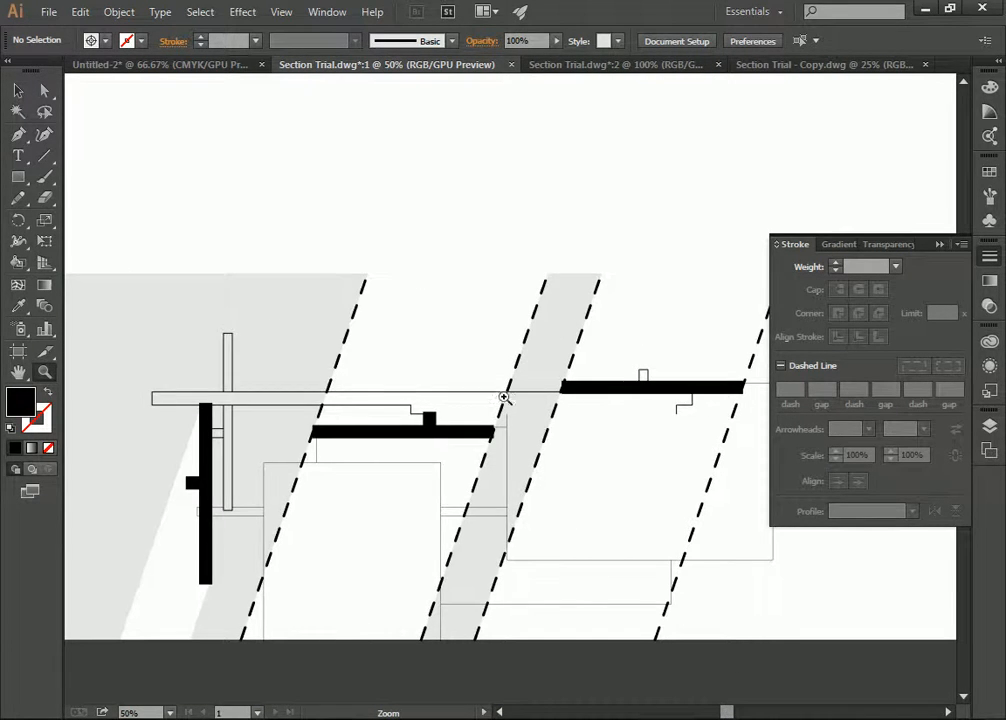
left_click(467, 342, "alt")
scroll(541, 354, "down", 1)
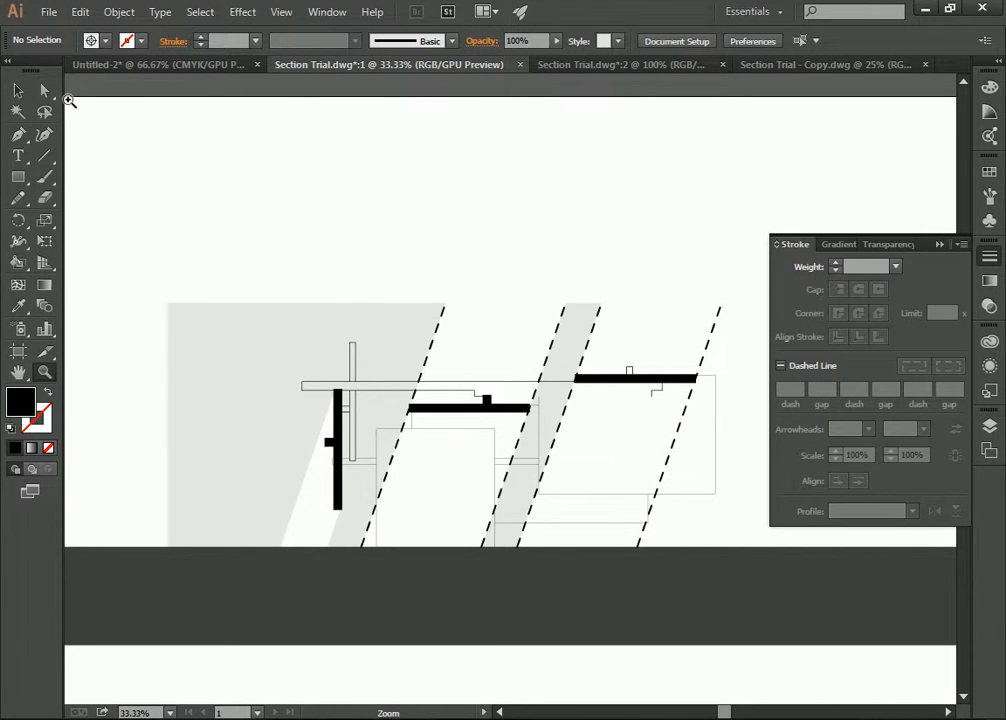
- Undo the wall, roof, Cut, Summer shading and Summer Sol styling, going back to the Earth layer's black fill and stroke
key("ctrl+a")
key("ctrl+z")
key("ctrl+z")
key("ctrl+z")
key("ctrl+z")
key("ctrl+z")
key("ctrl+z")
key("ctrl+z")
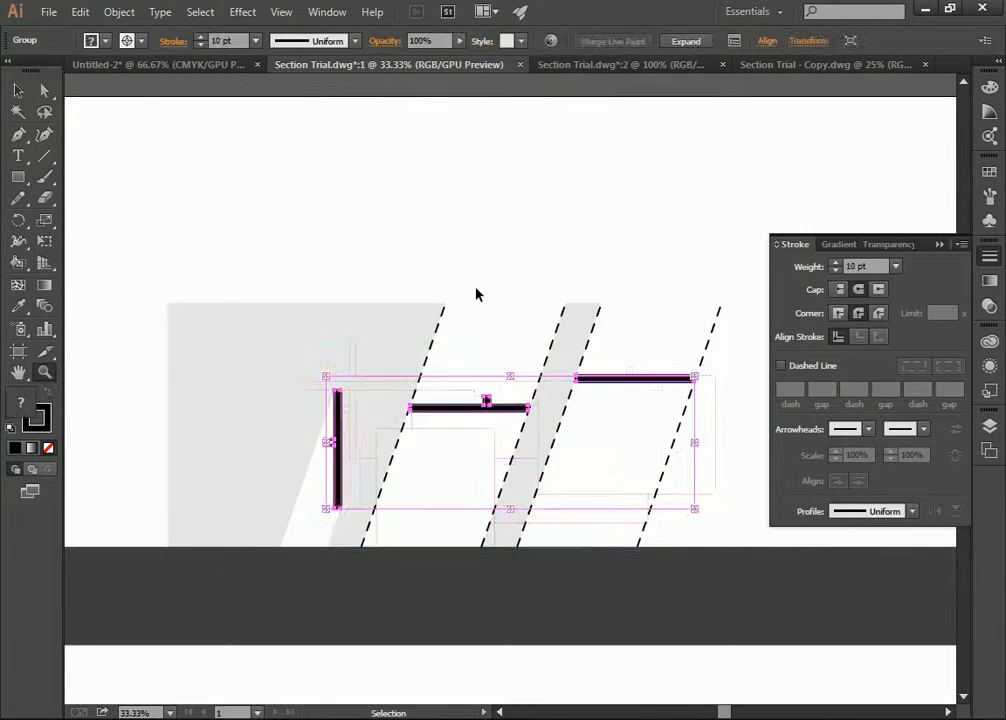
key("ctrl+shift+z")
key("ctrl+shift+z")
key("ctrl+shift+z")
key("ctrl+shift+z")
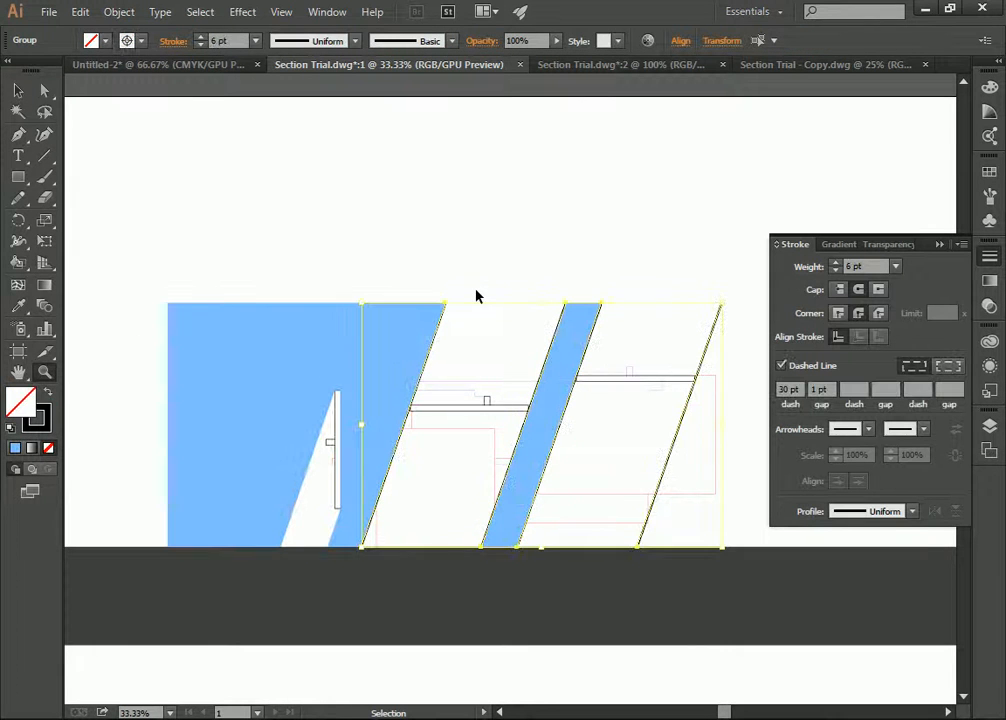
key("ctrl+z")
key("ctrl+z")
key("ctrl+z")
key("ctrl+z")
key("ctrl+z")
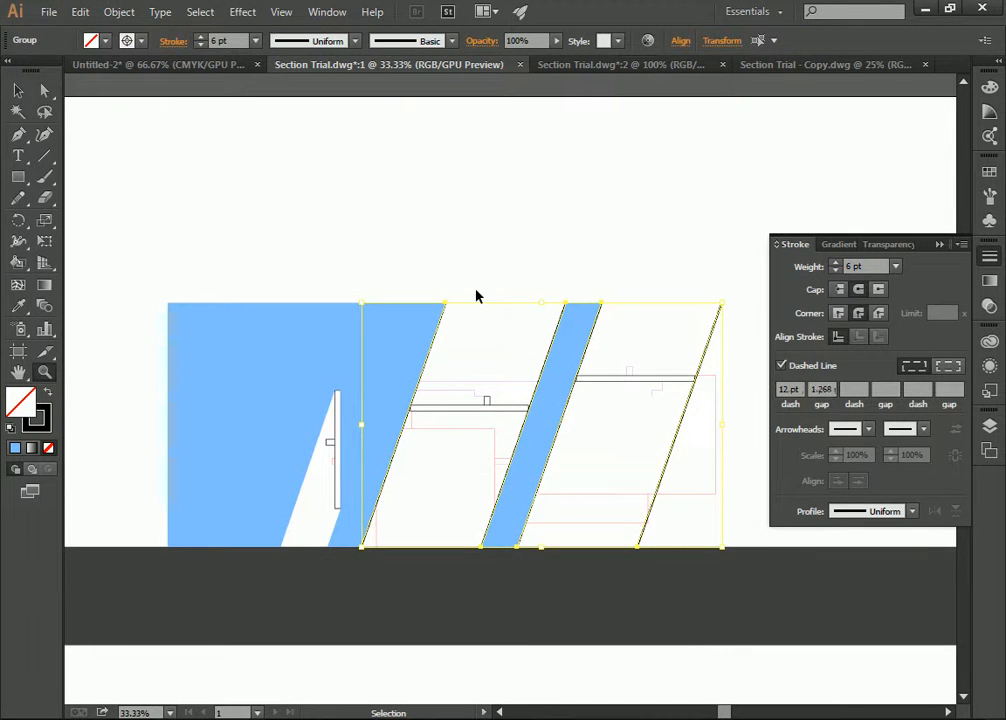
key("ctrl+z")
key("ctrl+z")
key("ctrl+z")
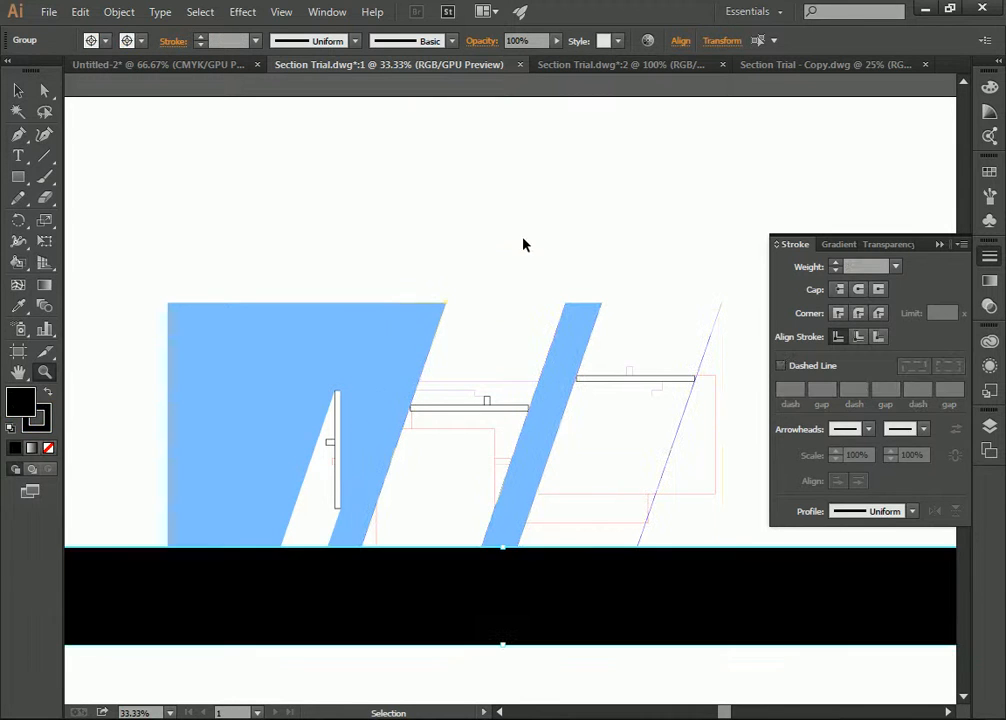
- Undo the Earth layer's black fill and clear the selection
key("ctrl+z")
left_click(537, 240)
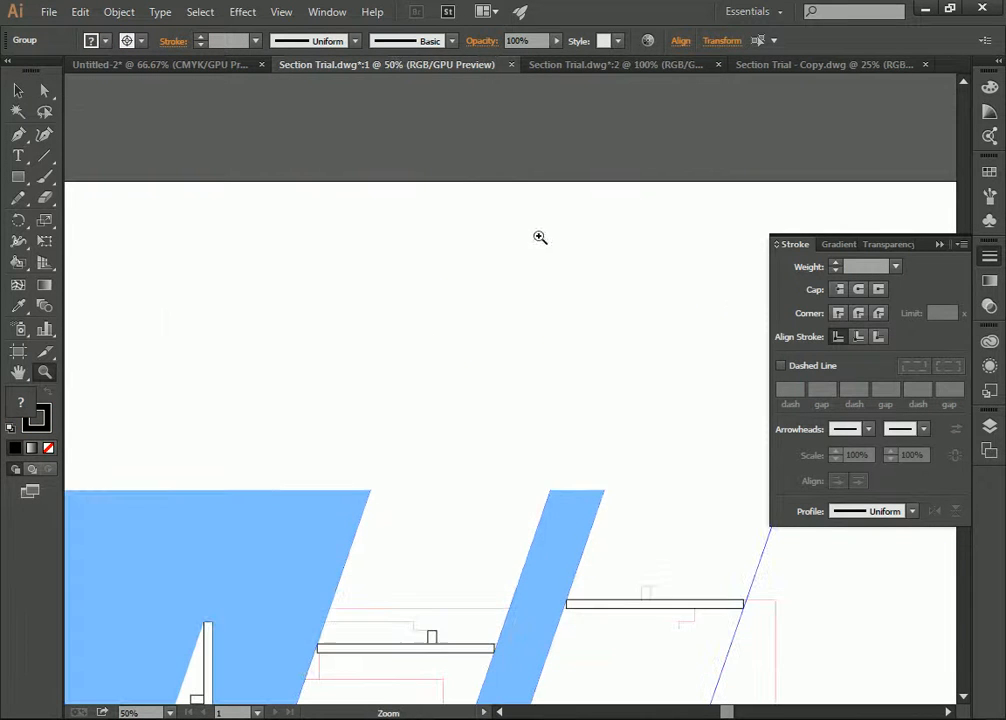
left_click(445, 371, "alt")
left_click(445, 371, "alt")
left_click(460, 370, "alt")
left_click(480, 368, "alt")
left_click(500, 366, "alt")
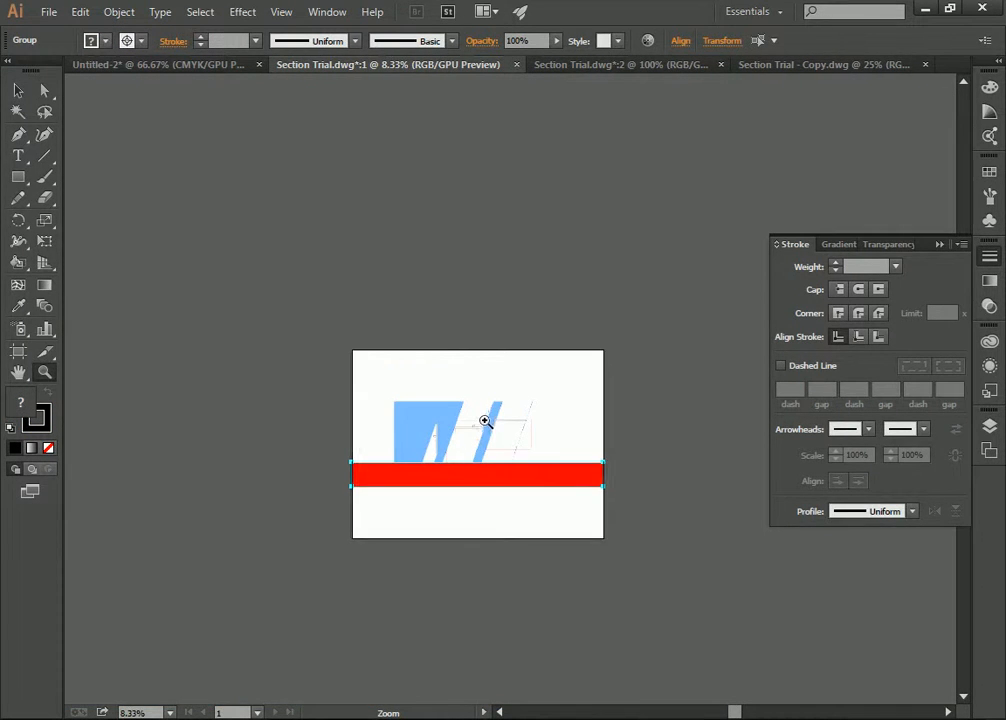
left_click(483, 420)
left_click(19, 91)
left_click(546, 413)
- Give the Summer Sol layer's lines a Registration black stroke with a 10 pt weight
left_click(44, 371)
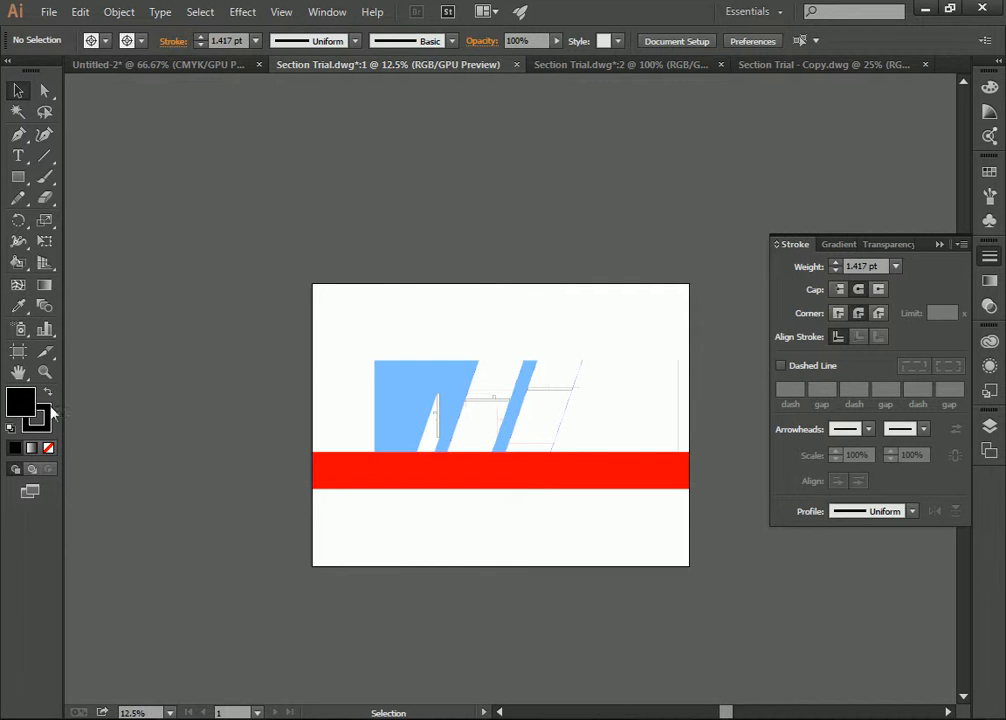
left_click(591, 427)
left_click(579, 437)
left_click(489, 352)
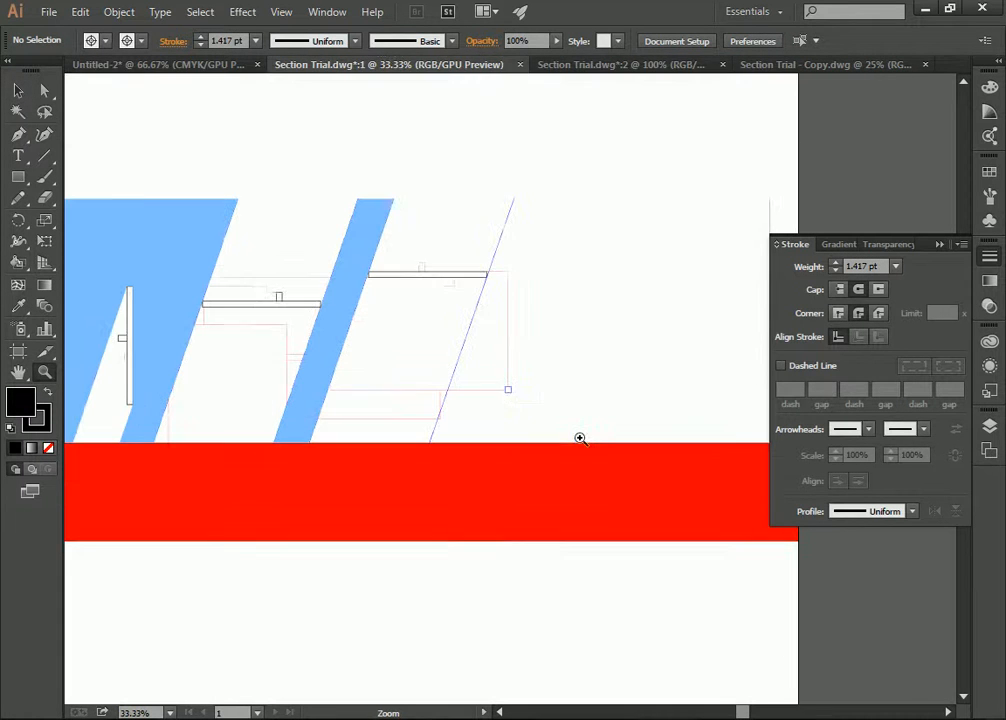
scroll(558, 410, "up", 2)
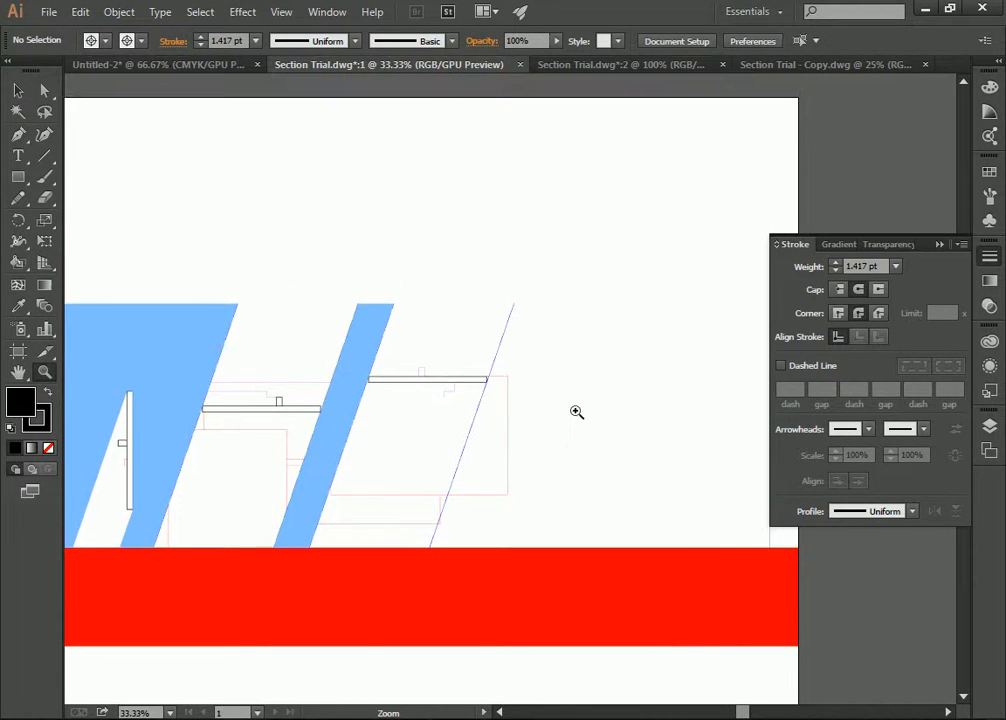
left_click(18, 90)
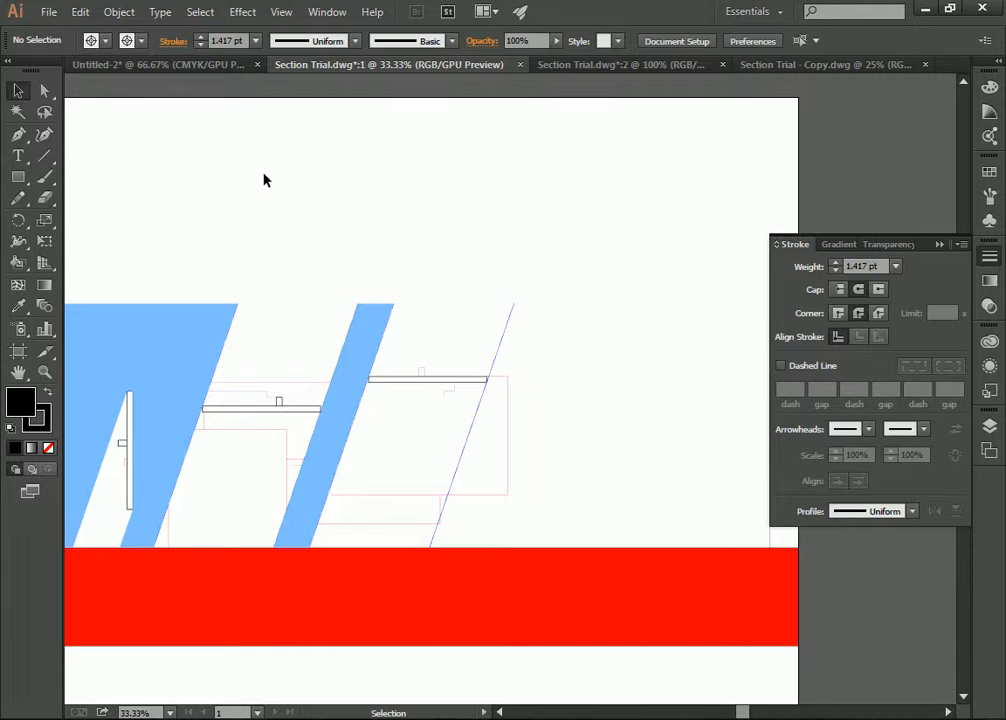
left_click(990, 426)
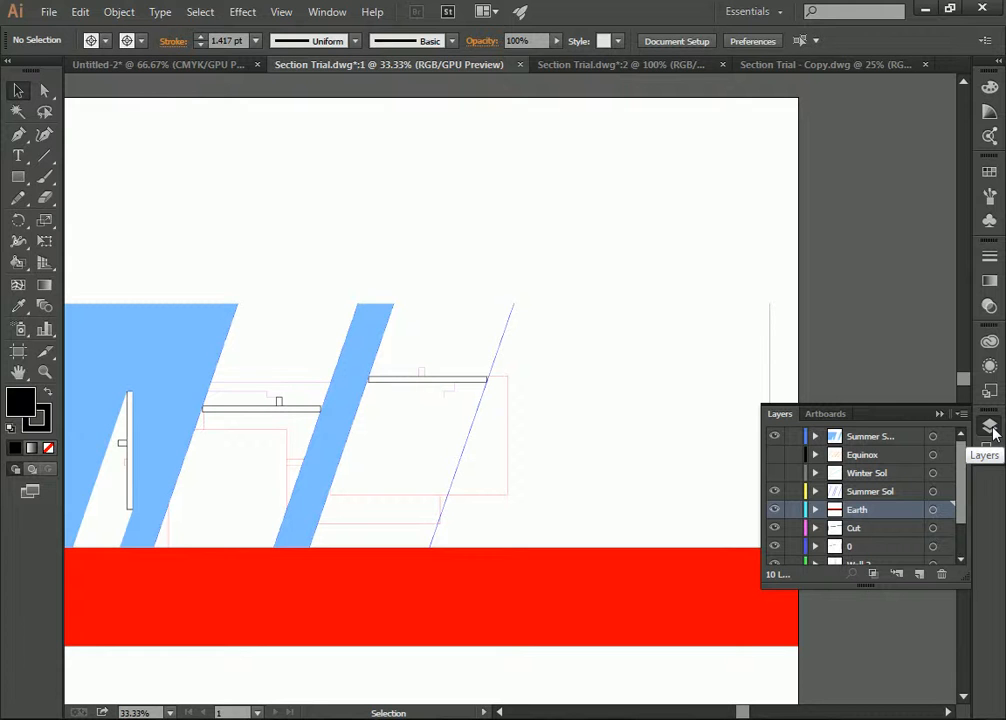
left_click(915, 497)
left_click(933, 491)
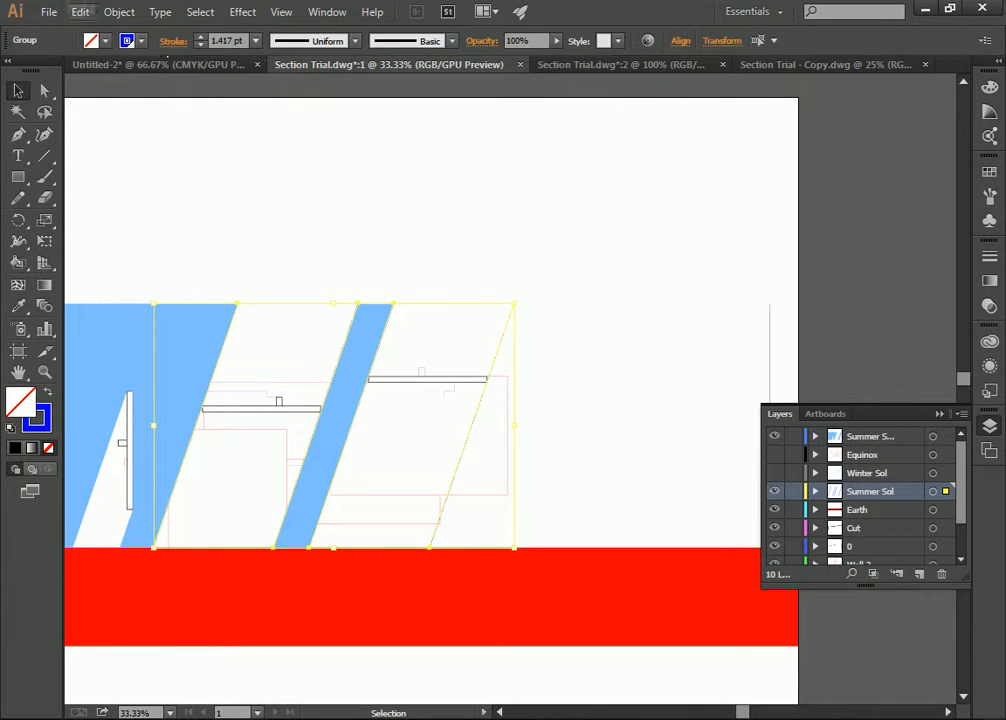
left_click(142, 41)
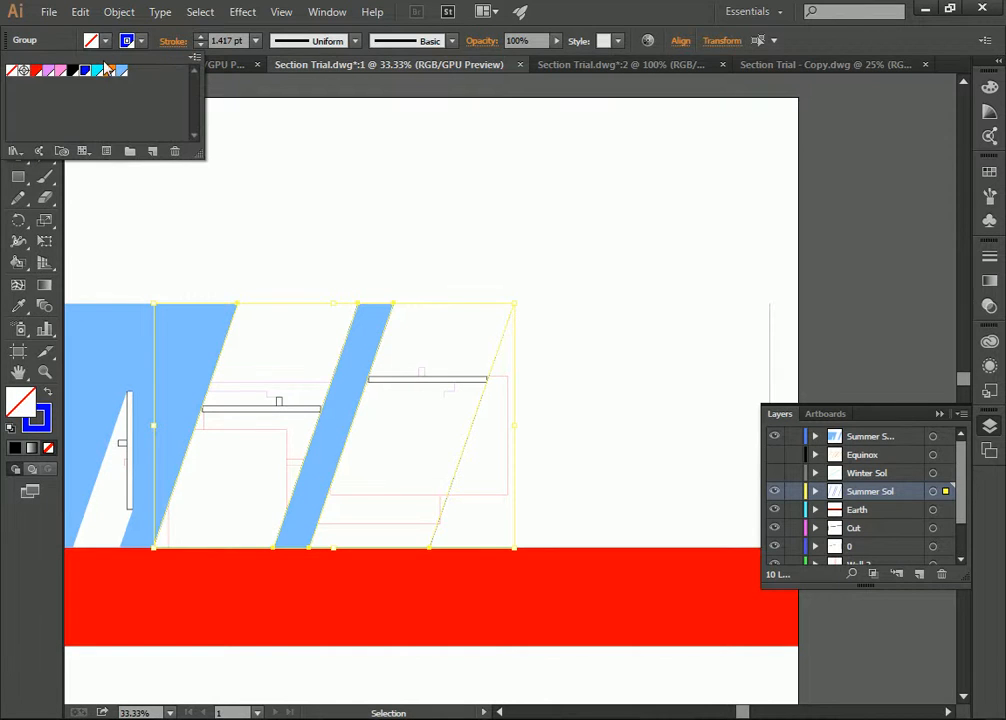
left_click(23, 70)
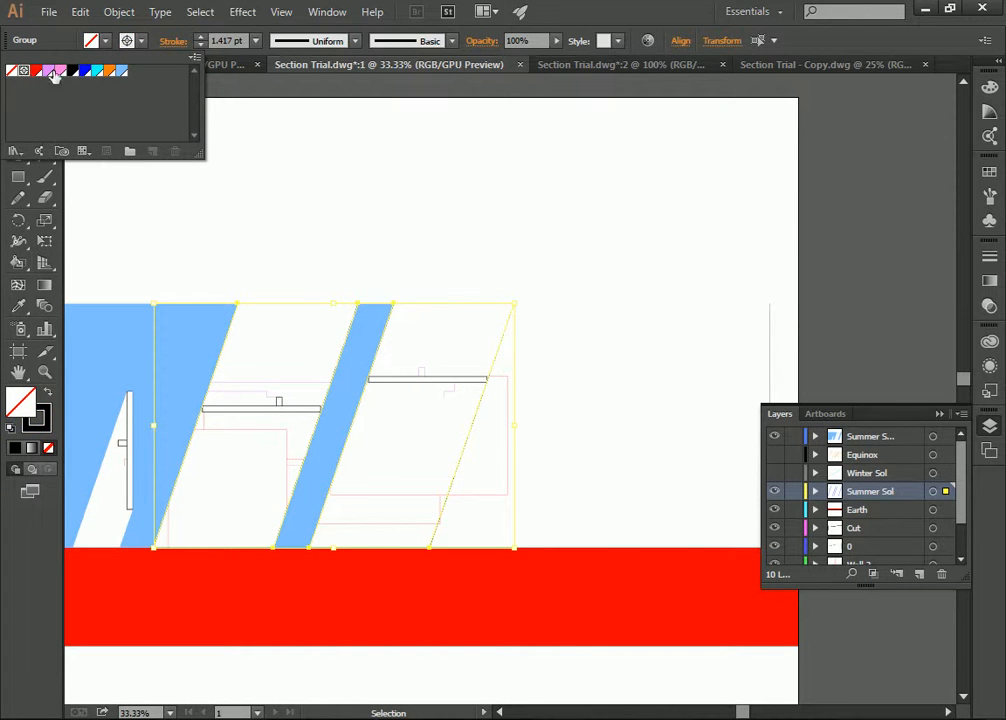
left_click(257, 42)
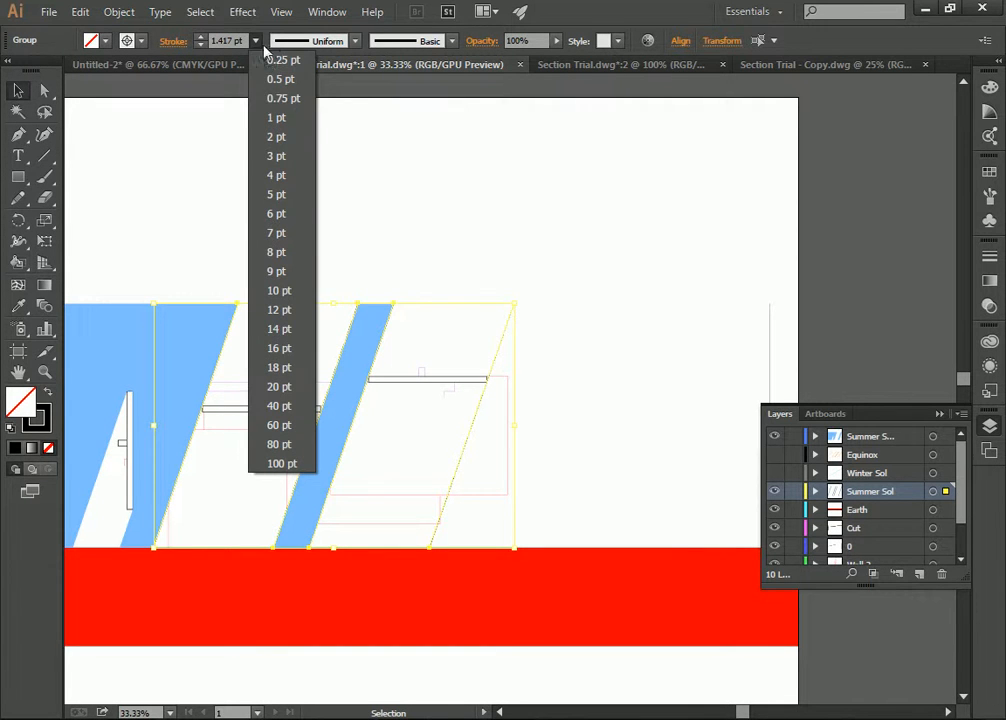
left_click(280, 290)
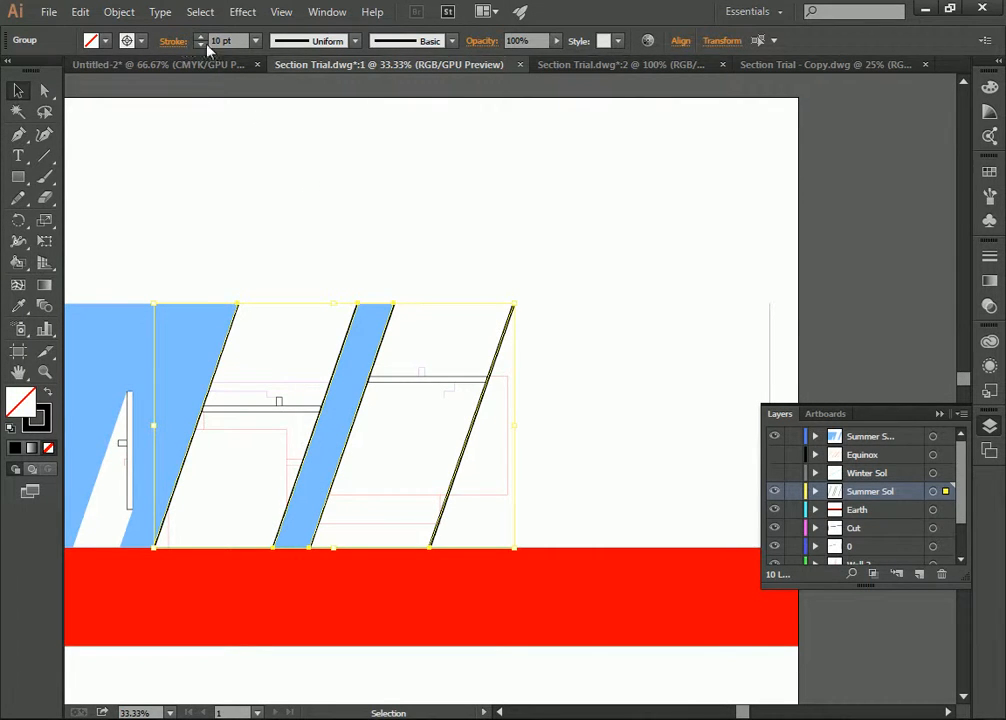
- Set the dashed stroke of the Summer Sol lines to a 30 pt dash and a 30 pt gap
left_click(173, 42)
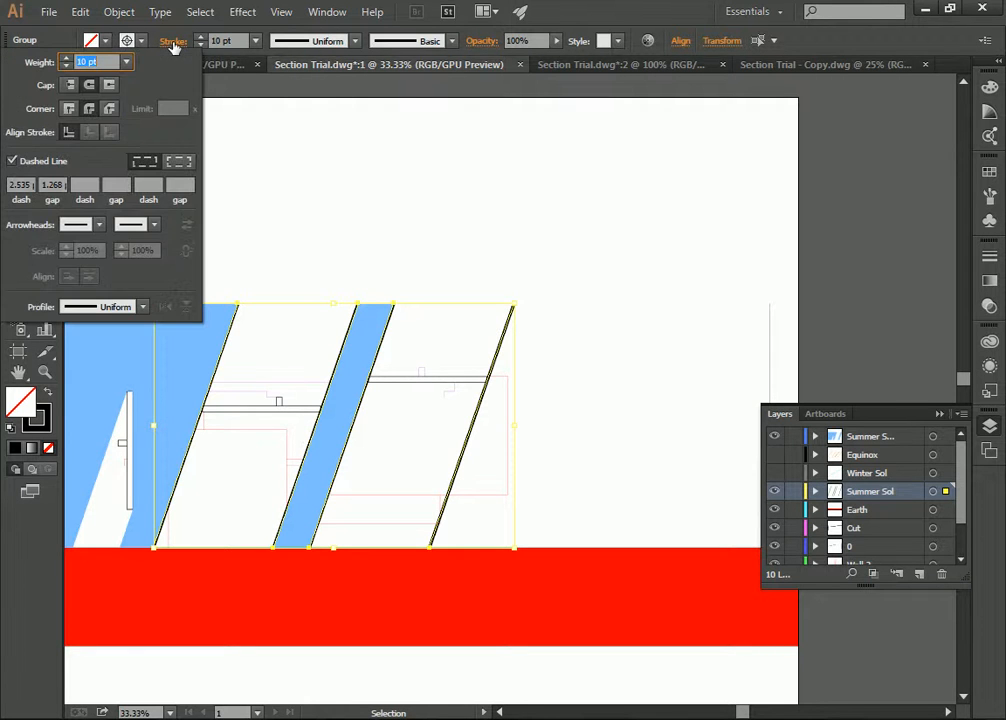
left_click(173, 42)
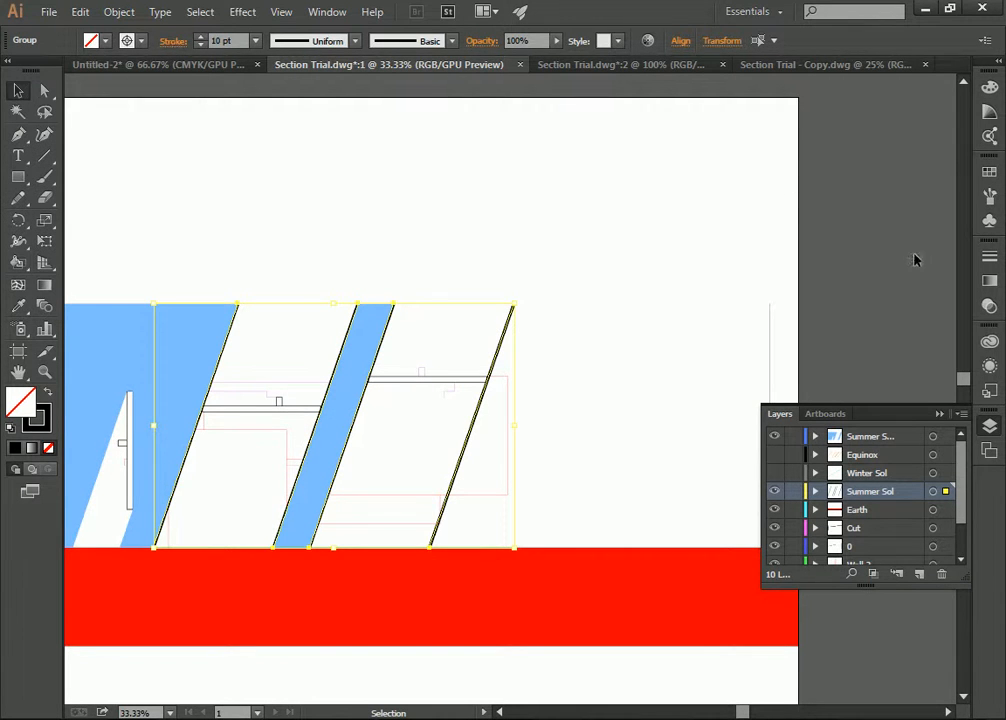
left_click(989, 258)
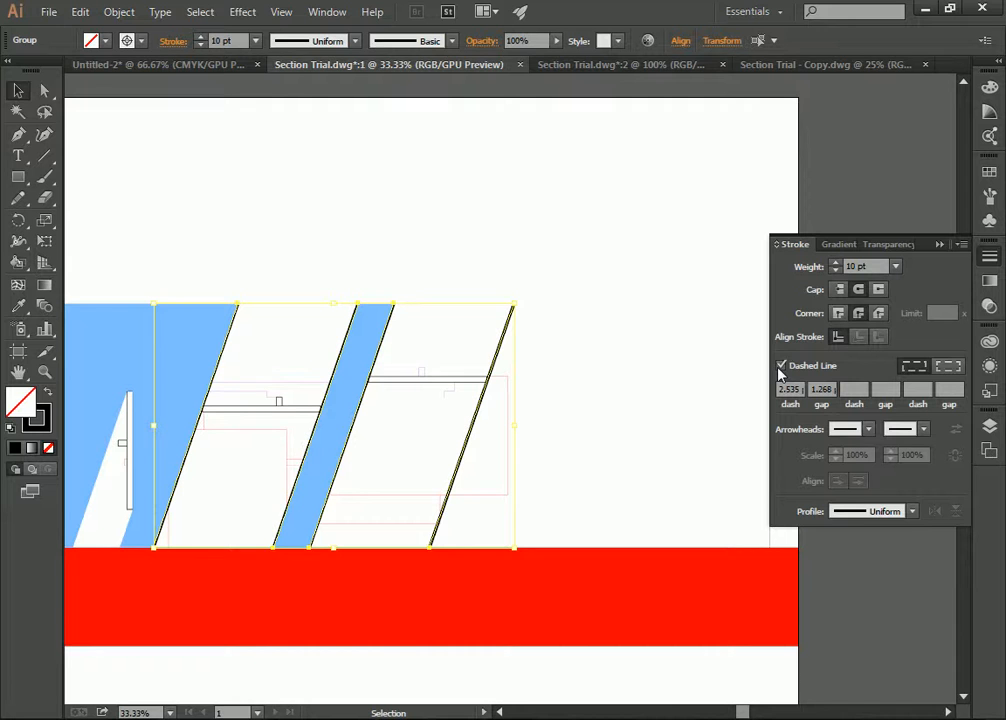
left_click(912, 512)
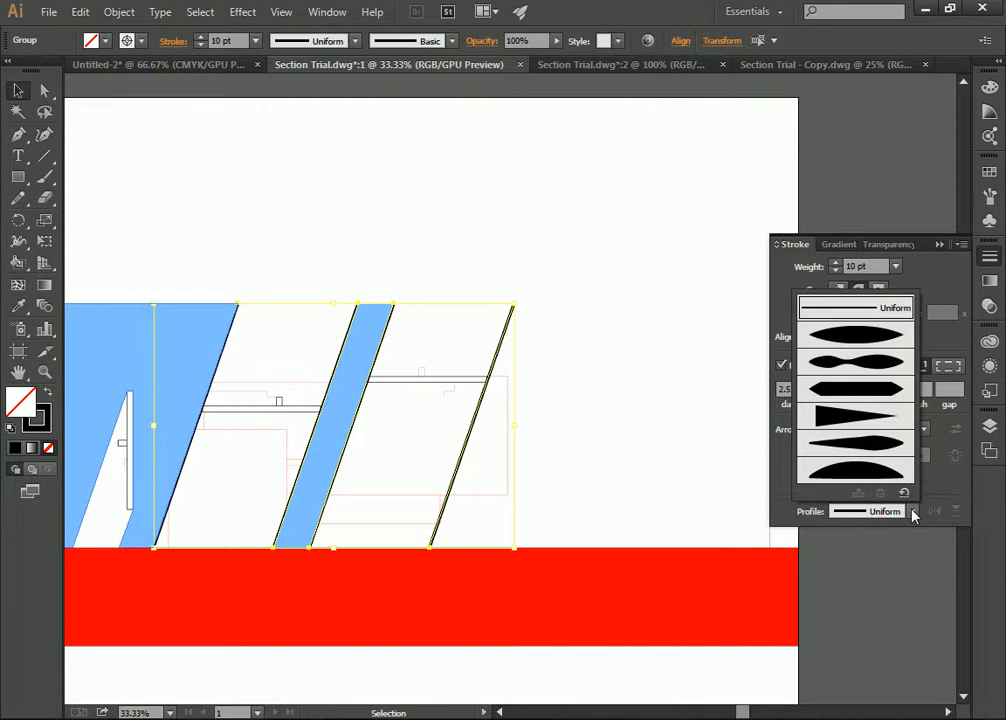
left_click(912, 512)
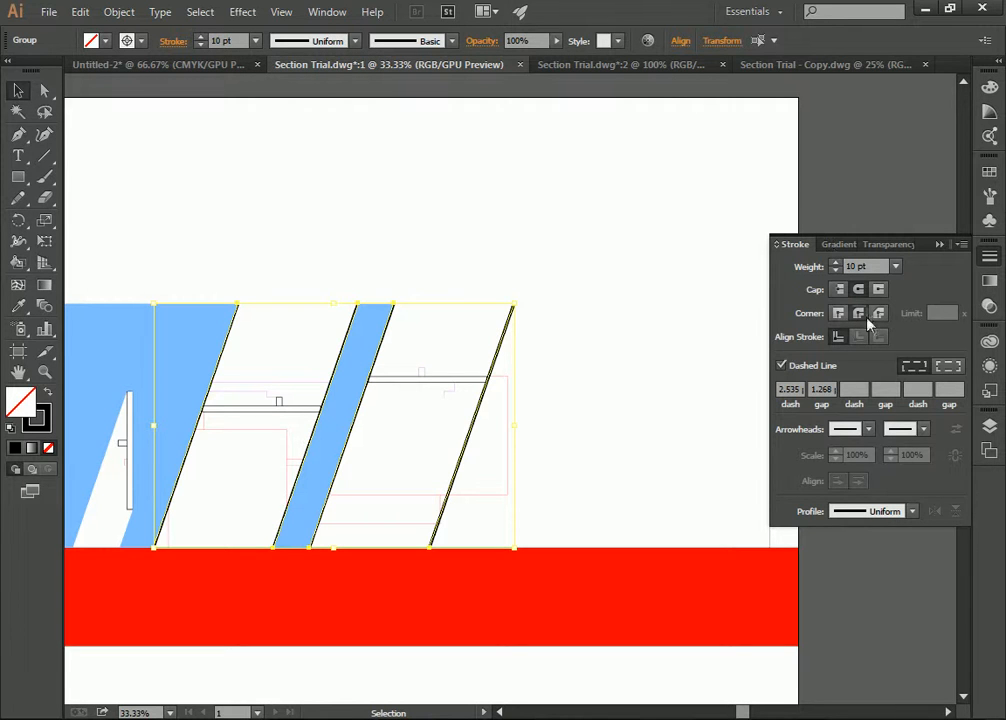
left_click(795, 389)
type("30")
left_click(823, 389)
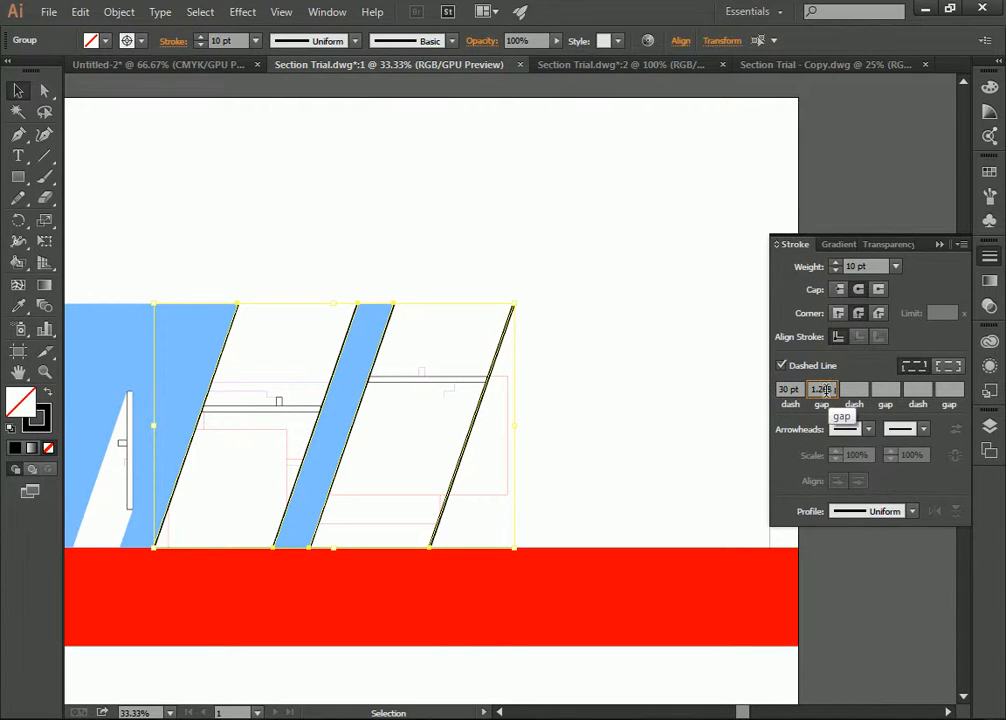
type("30pt")
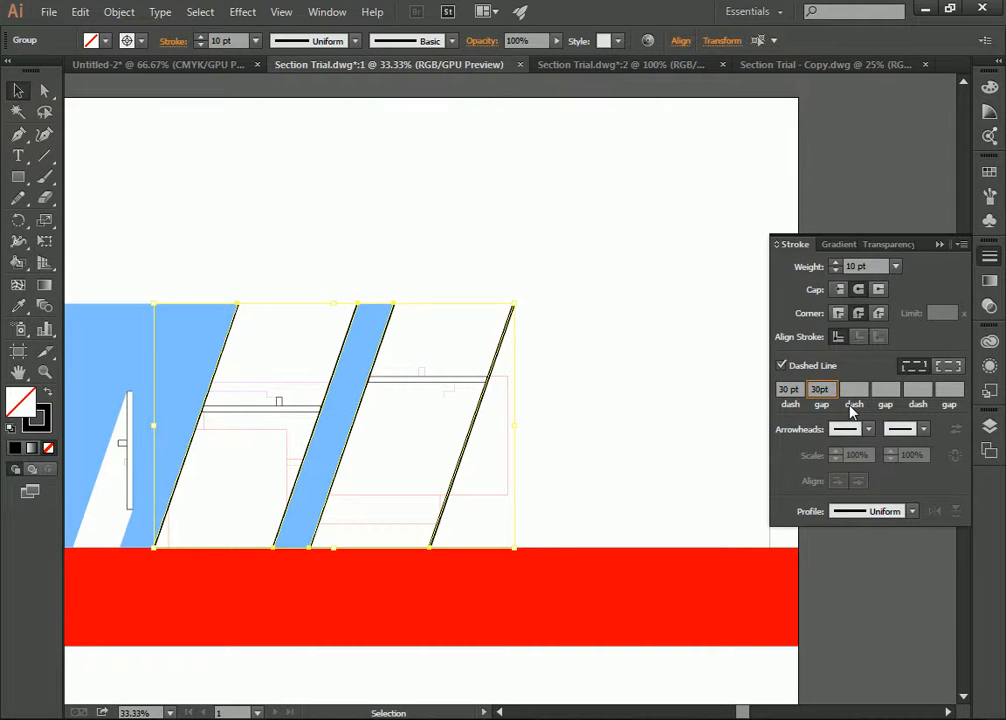
key("Tab")
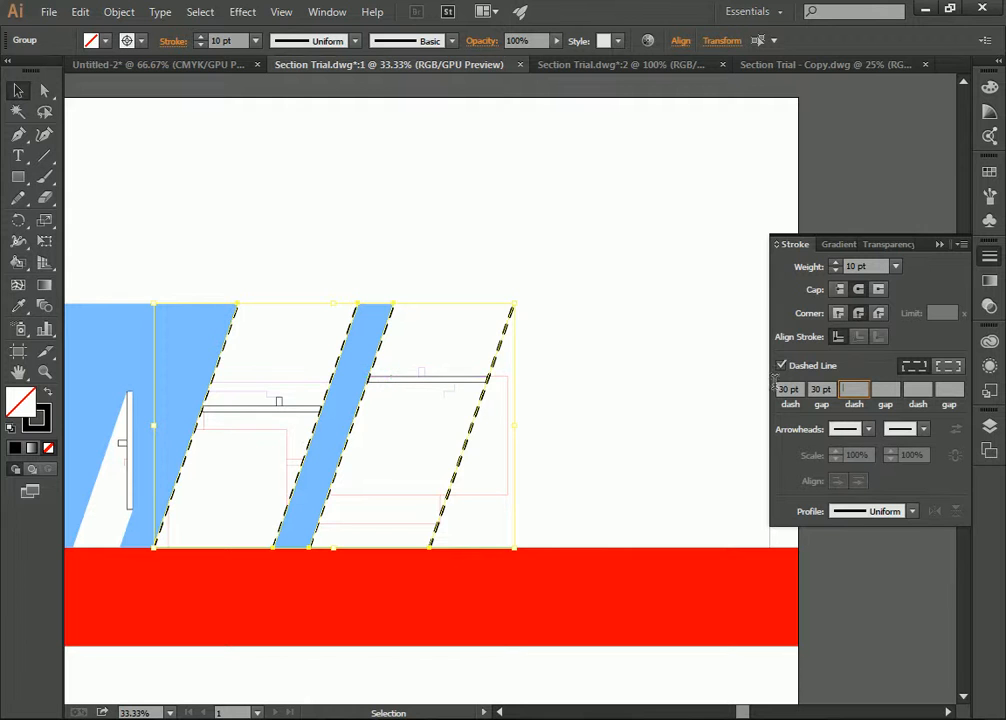
- Shorten the Summer Sol lines' dash to 1 pt for a dotted look and inspect the dots up close
left_click(792, 390)
type("1")
left_click(851, 388)
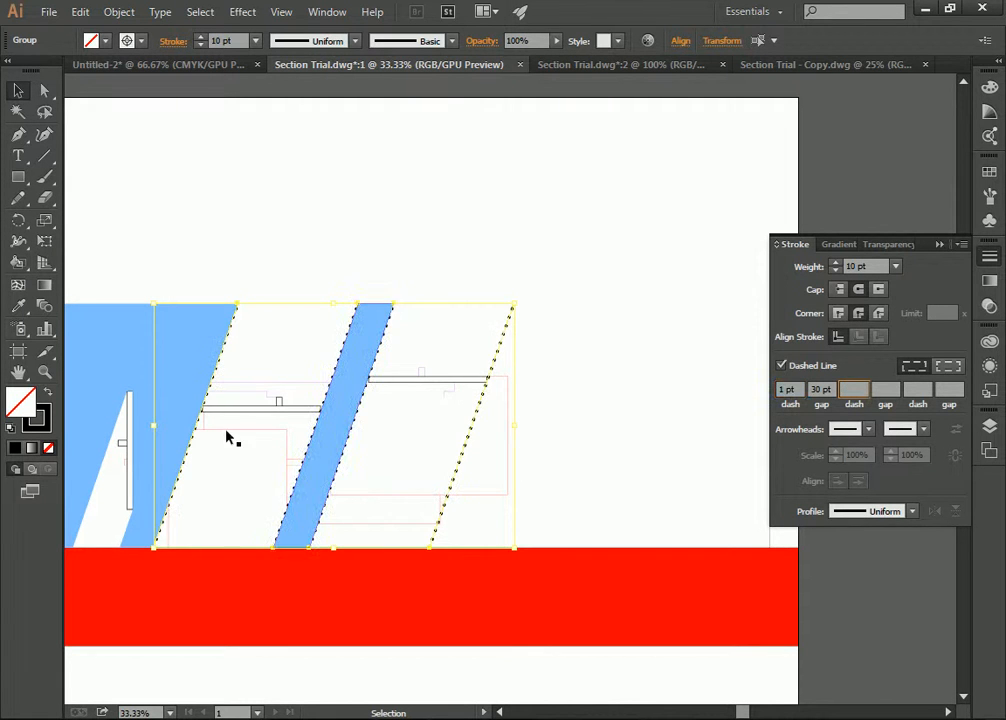
left_click(45, 372)
left_click(455, 384)
left_click(584, 386)
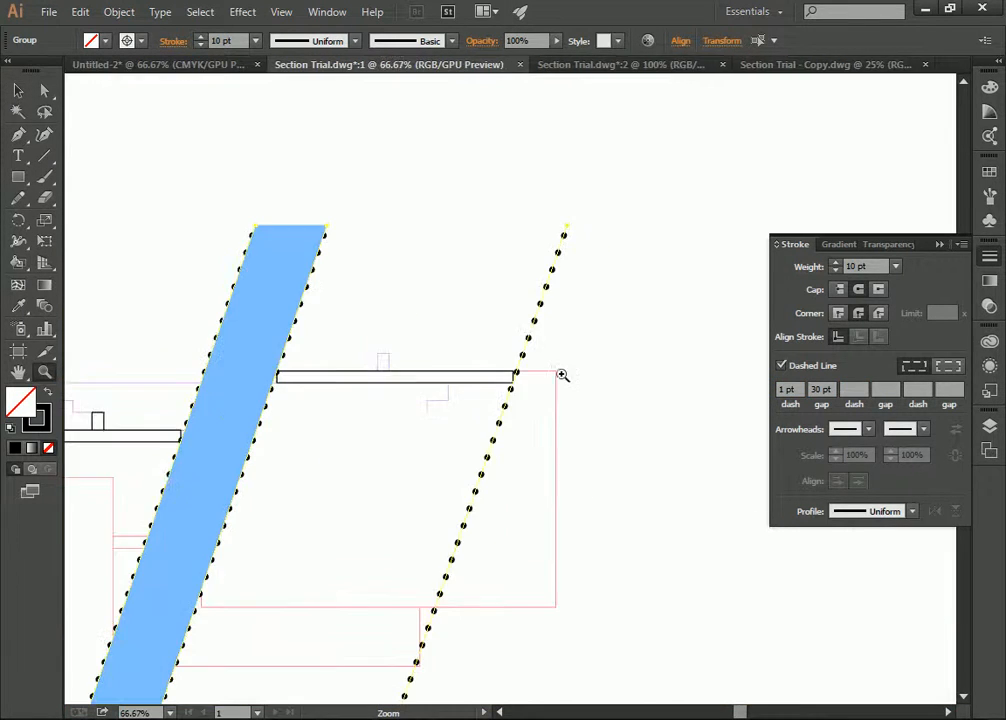
left_click(541, 343)
left_click(18, 90)
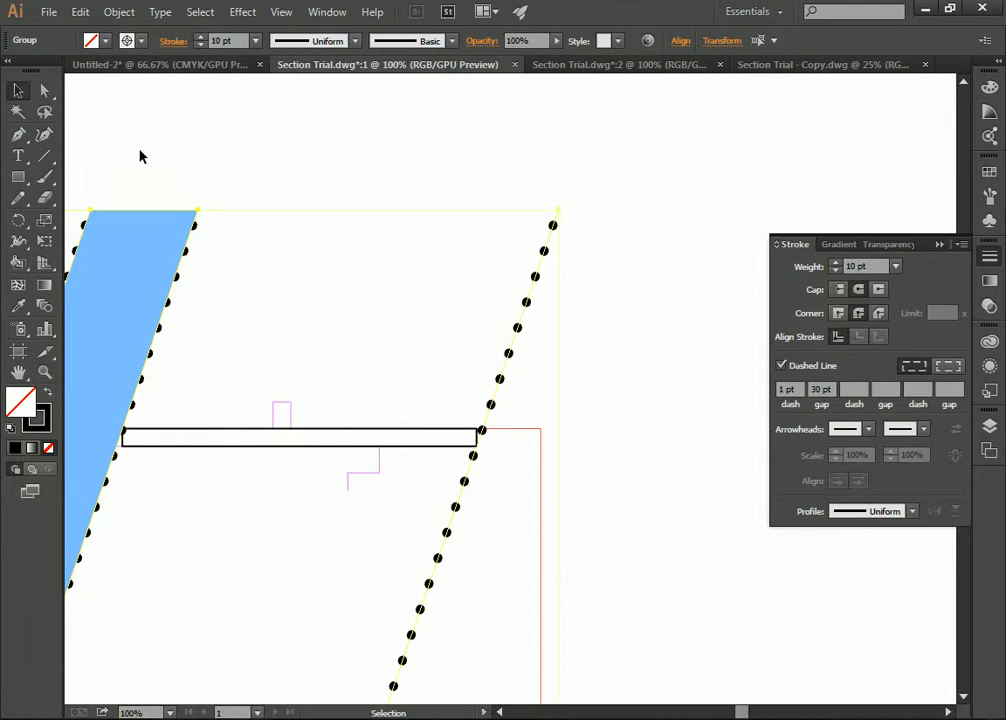
- Build a Summer Sol dash pattern of 60 pt dash, 20 pt gap, 30 pt dash and 20 pt gap
left_click(789, 389)
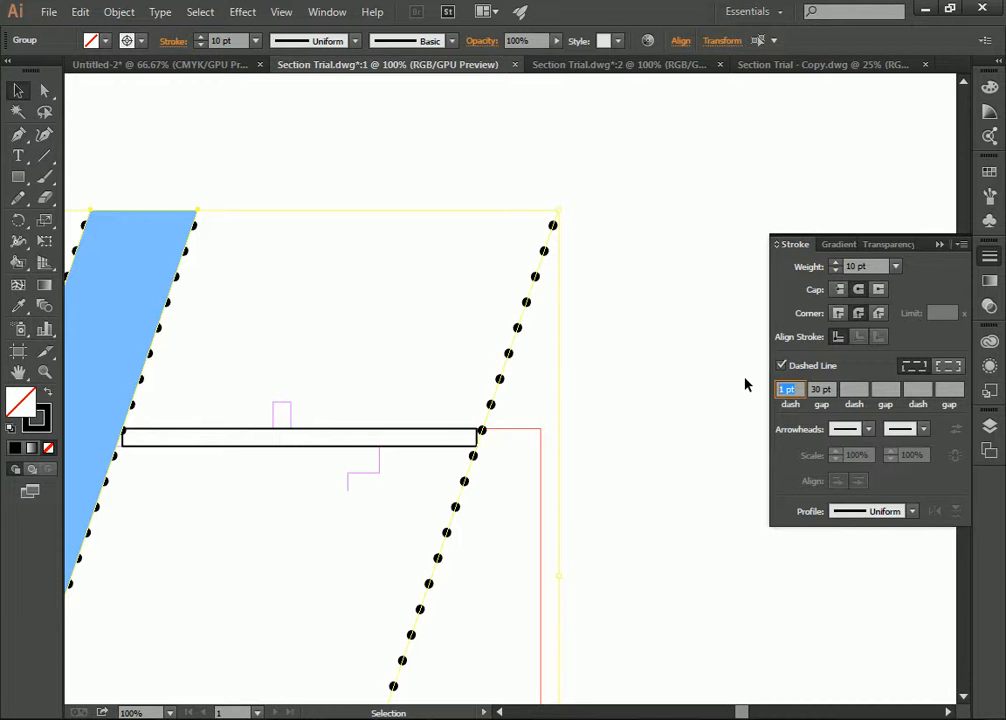
type("60")
key("Tab")
left_click(863, 391)
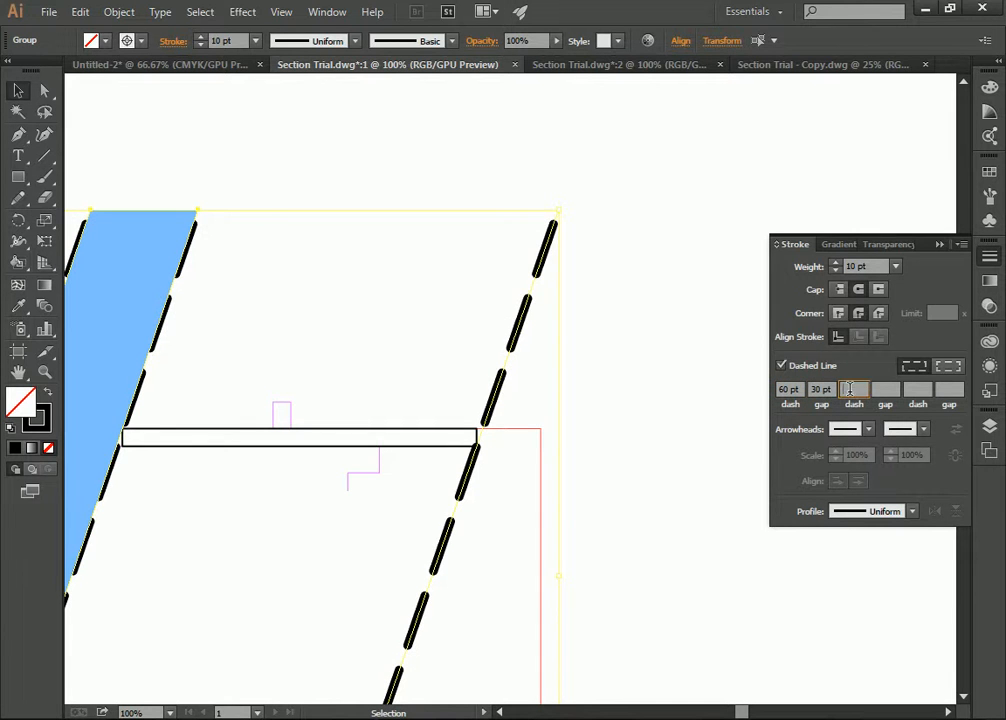
double_click(829, 389)
triple_click(813, 390)
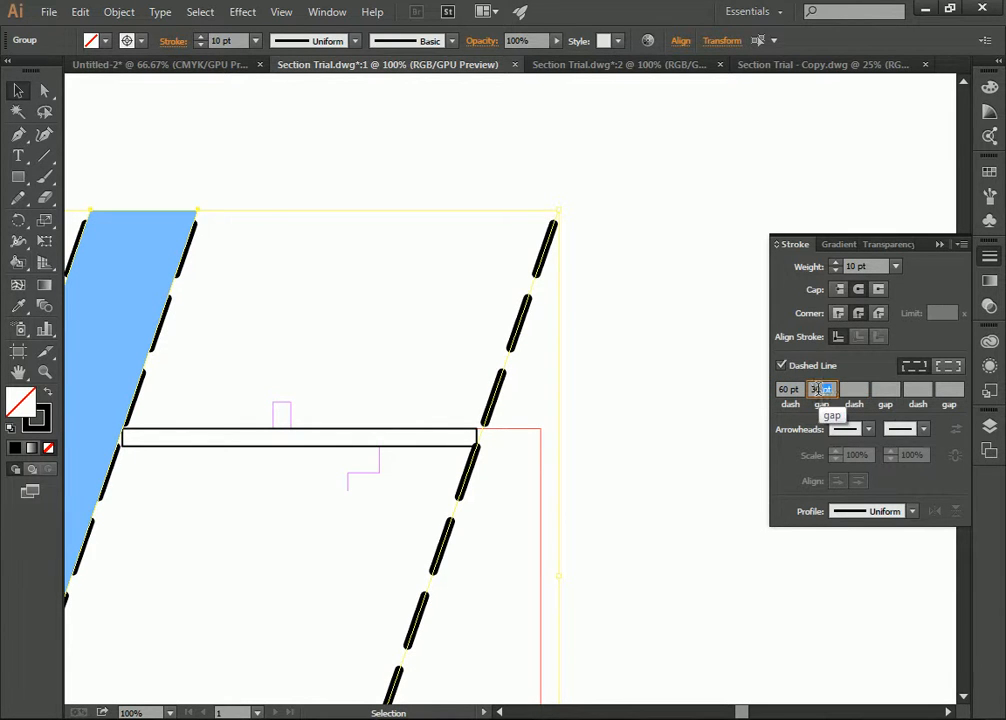
type("10")
left_click(848, 390)
type("30")
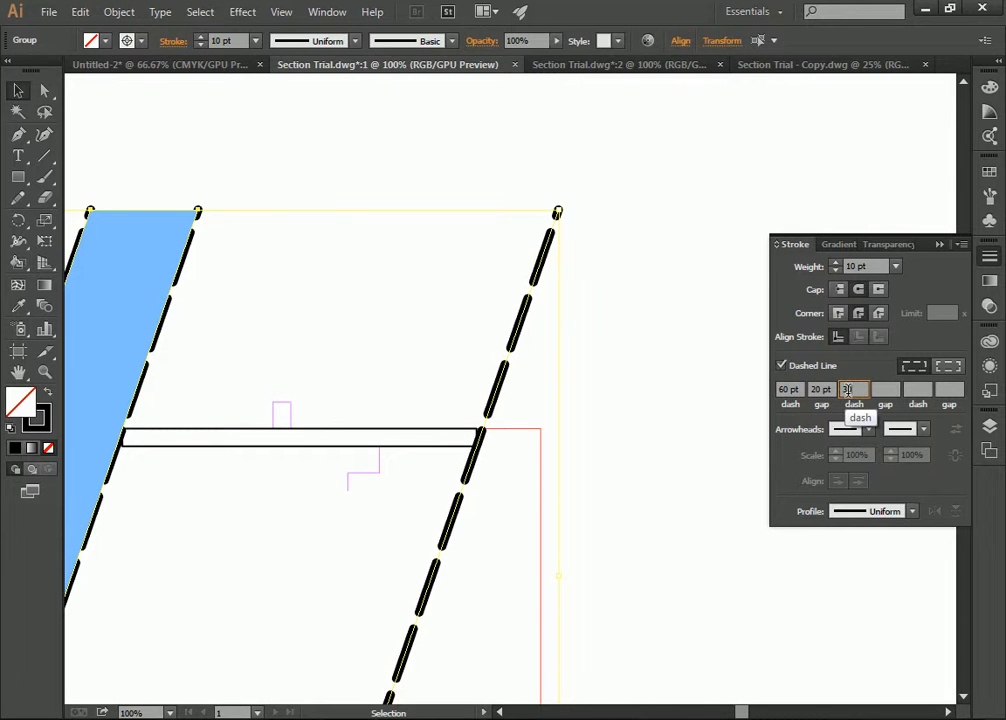
left_click(884, 389)
type("20")
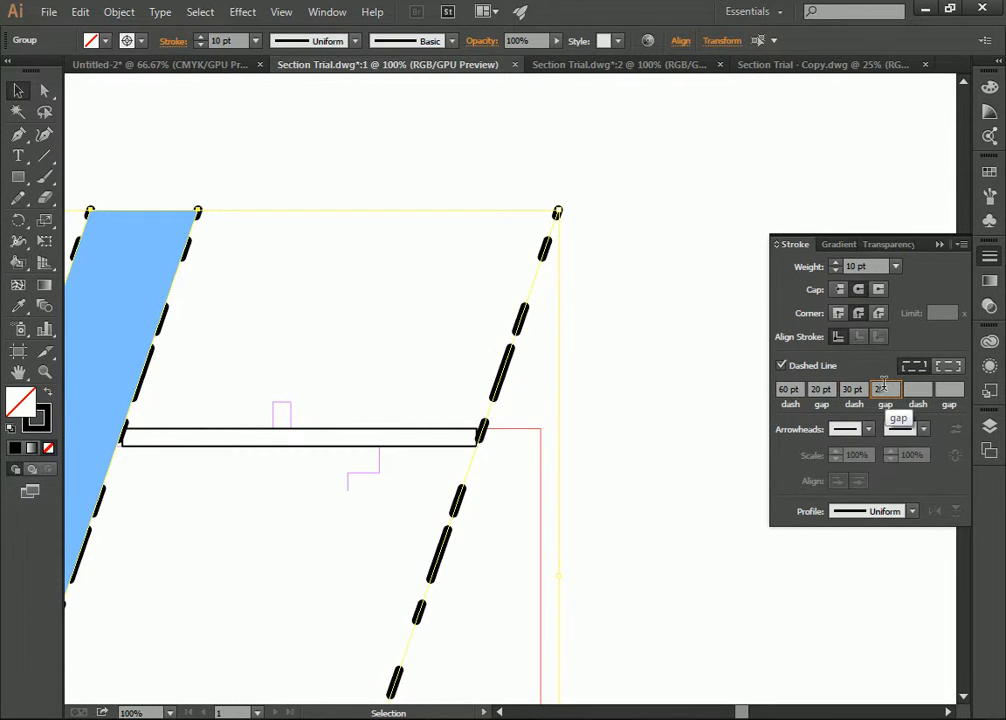
left_click(918, 389)
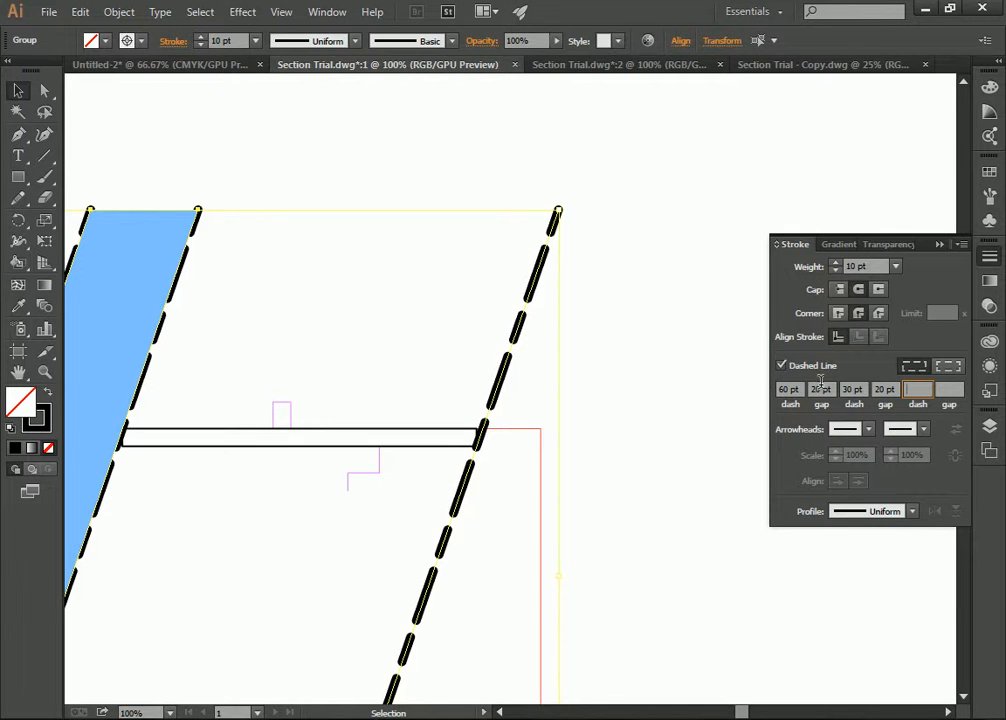
- Clear the second dash and gap values from the Summer Sol lines' dash pattern
double_click(790, 389)
left_click(783, 367)
left_click(783, 367)
left_click_drag(899, 391, 822, 392)
key("BackSpace")
key("BackSpace")
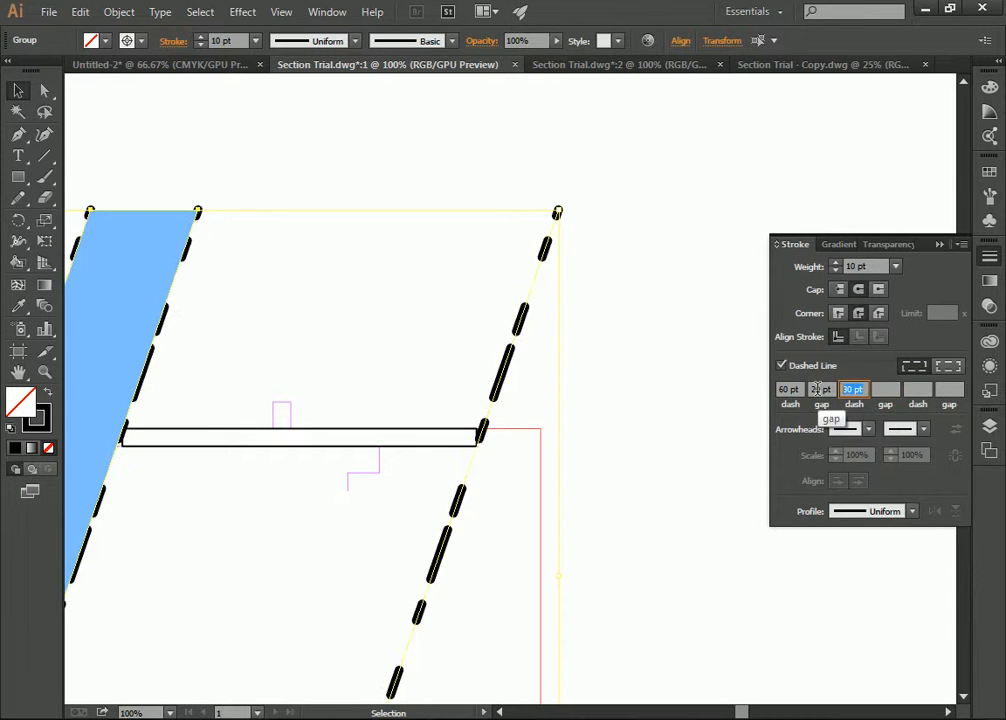
left_click(829, 391)
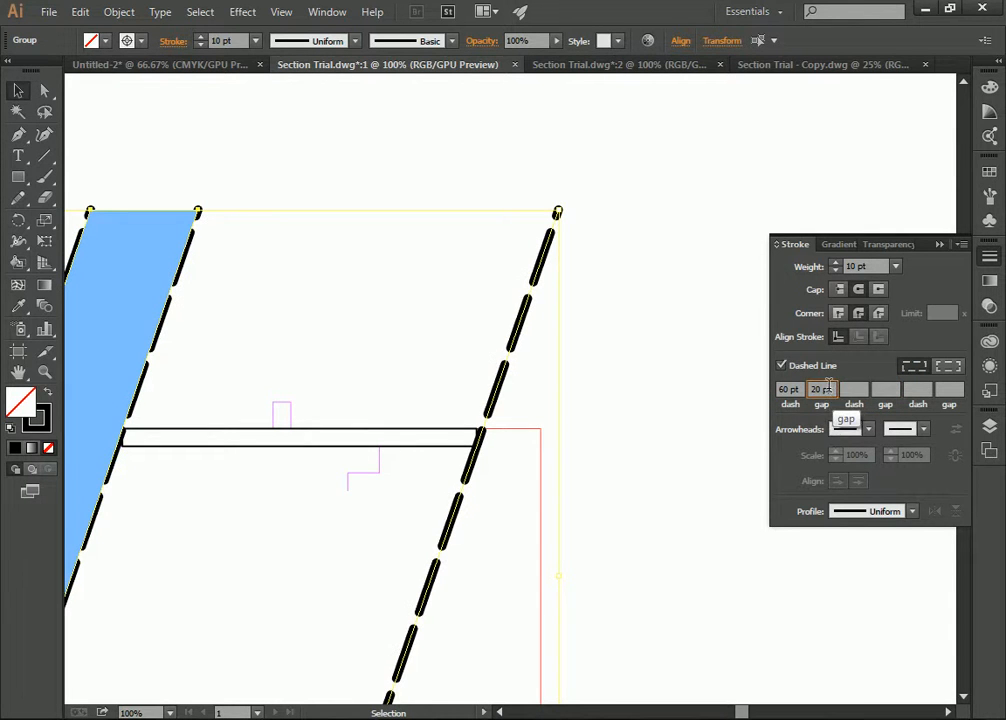
left_click_drag(829, 391, 795, 391)
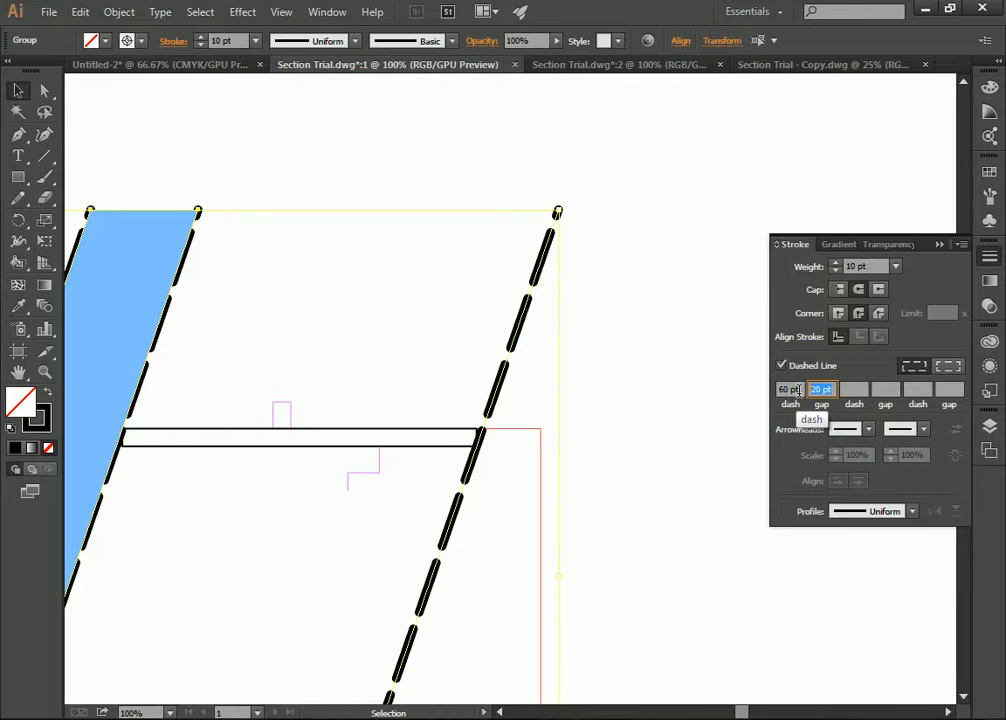
- Return the Summer Sol lines to a 30 pt dash with a 30 pt gap and deselect them
left_click(795, 389)
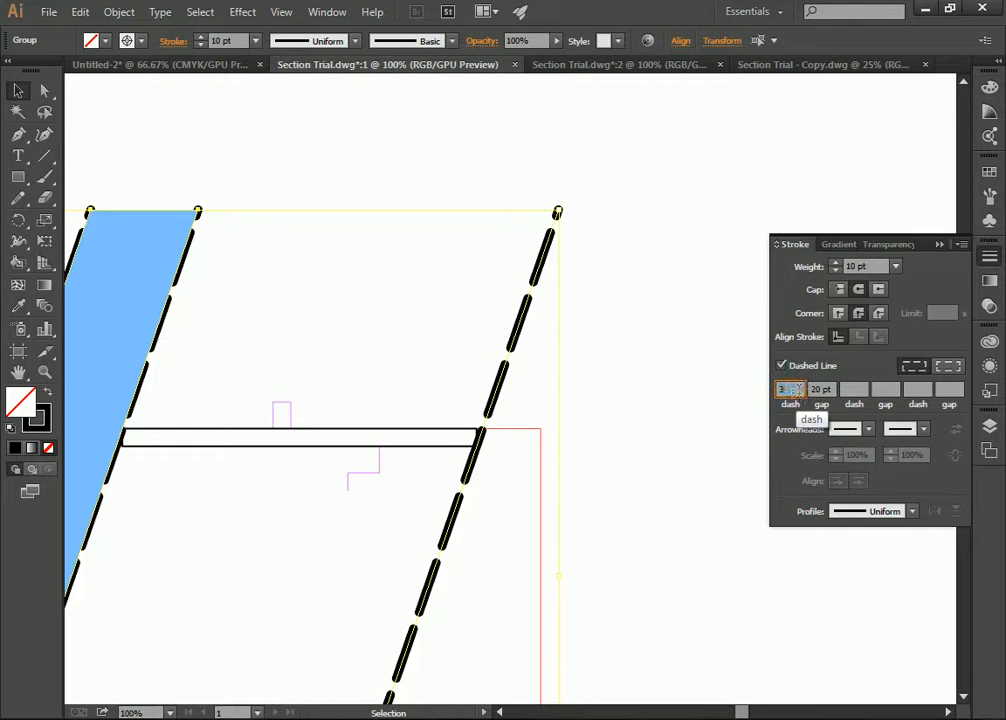
type("30")
key("Tab")
type("30")
key("Tab")
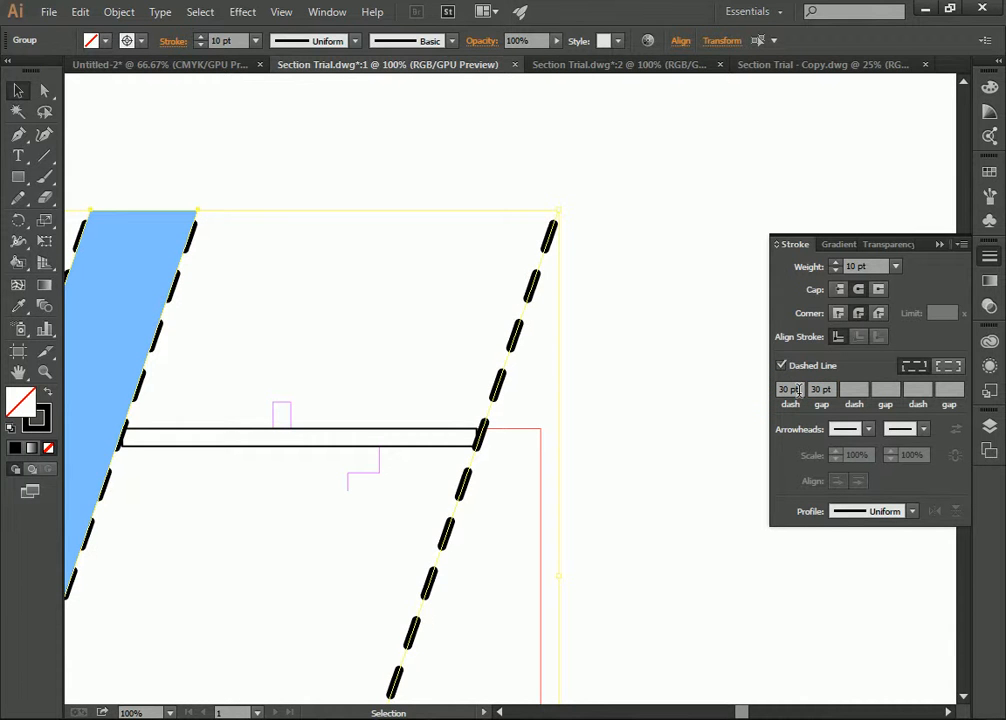
left_click(377, 296)
key("z")
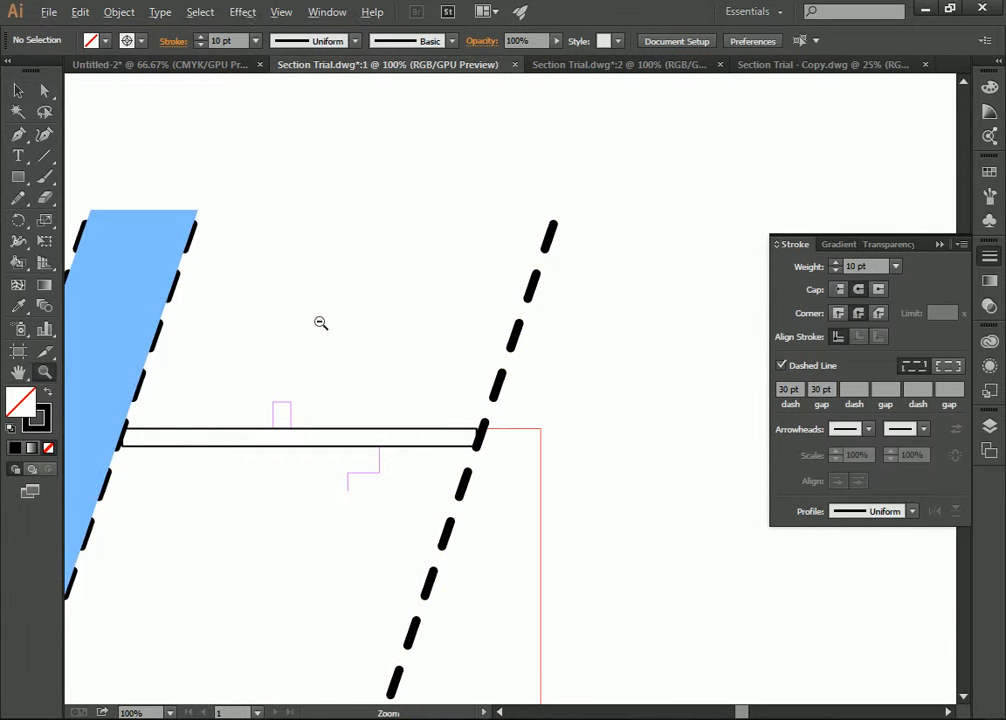
- Try the pointed-end width profile and the arched width profile on the dashed sun line at the section's far right
left_click(320, 323, "alt")
left_click(352, 333, "alt")
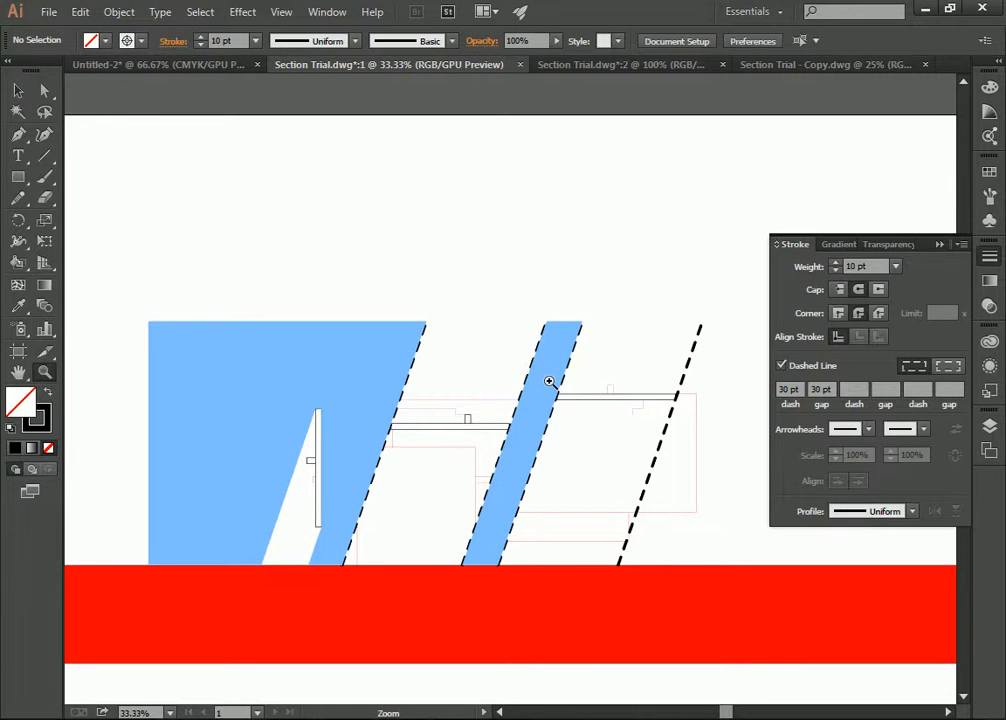
left_click(18, 91)
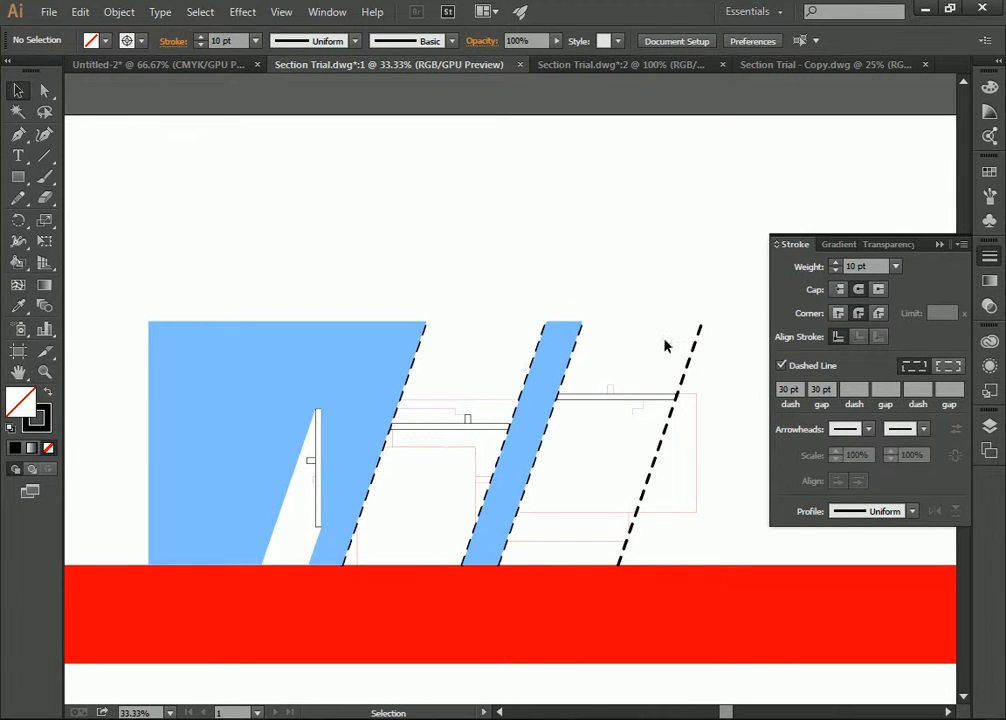
left_click(697, 350)
left_click(913, 511)
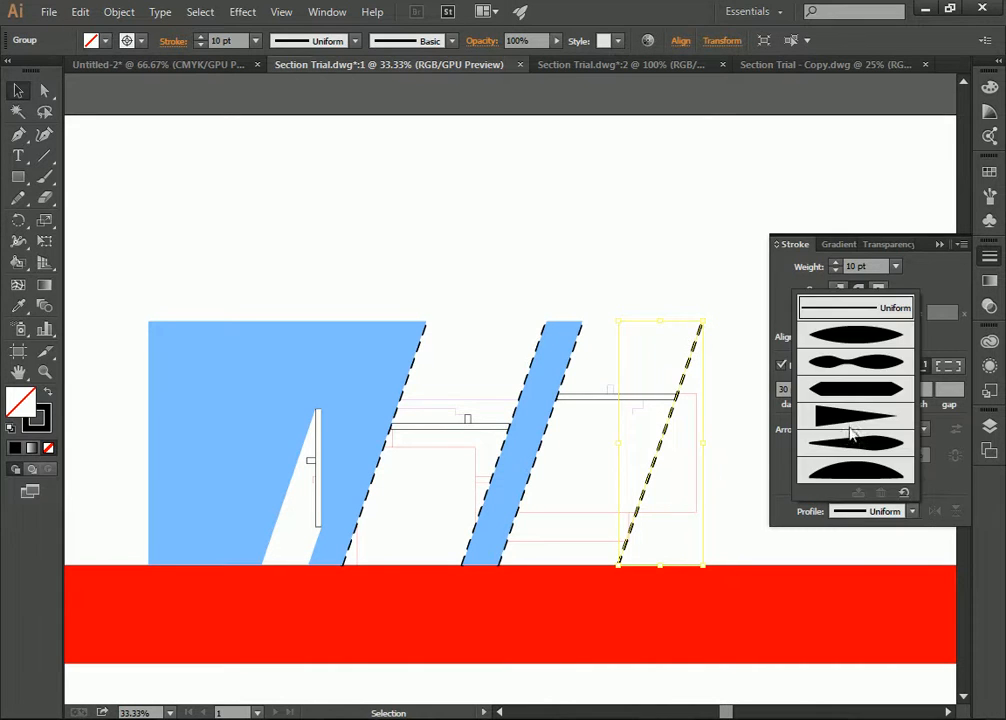
left_click(855, 388)
left_click(911, 511)
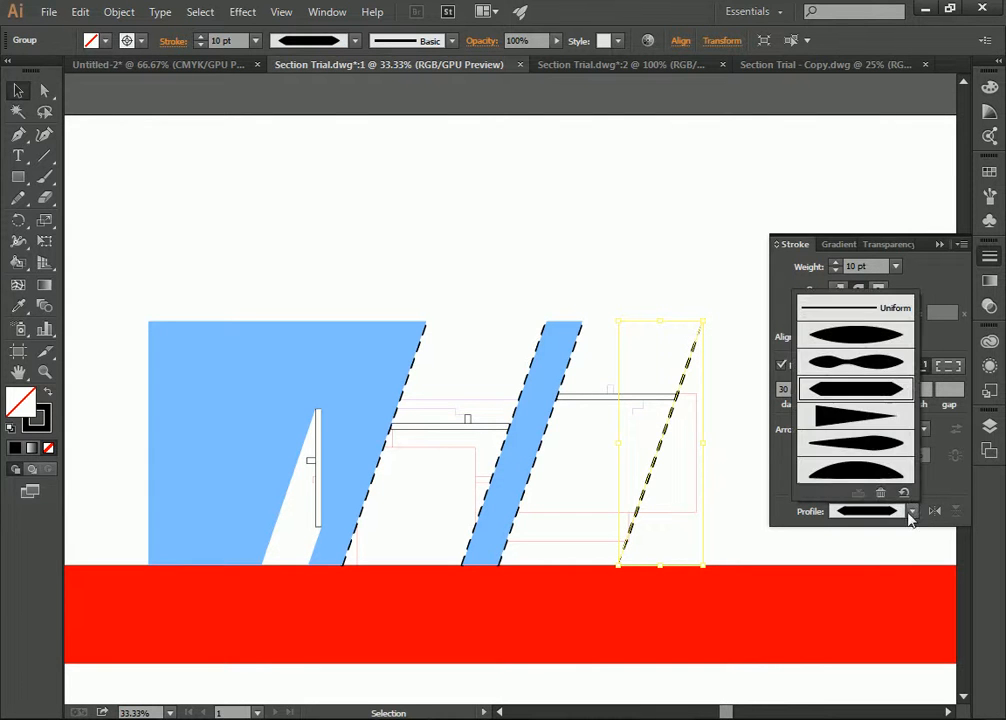
left_click(855, 470)
- Deselect the artwork and inspect the tapered dashes of the sun line up close
scroll(690, 495, "up", 1)
left_click(699, 504)
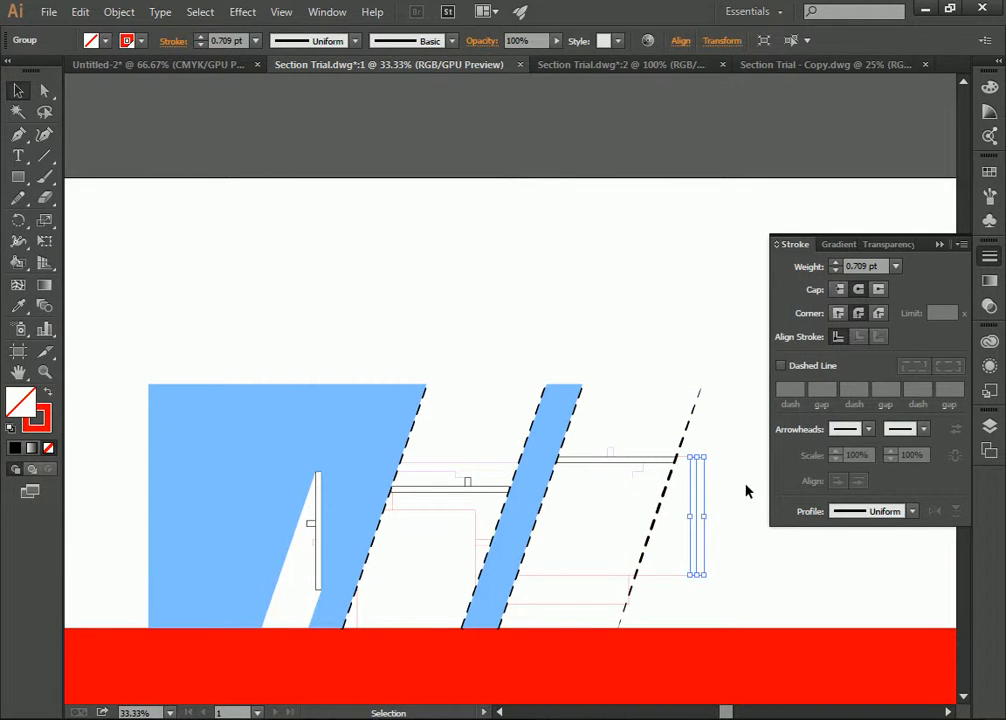
left_click(712, 485)
left_click(45, 378)
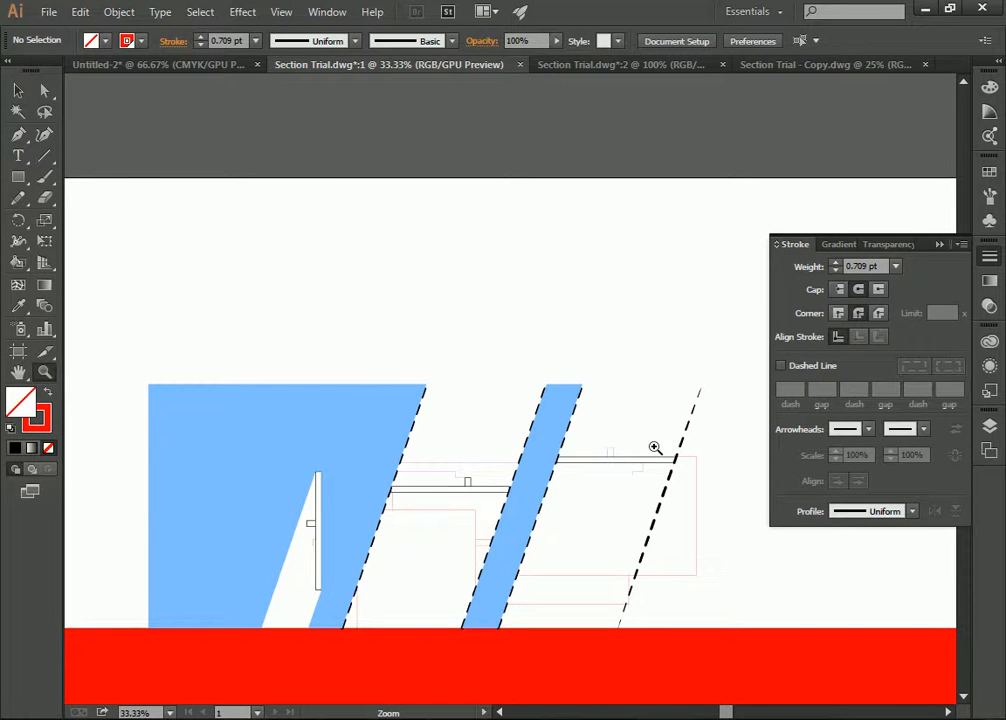
left_click(675, 502)
left_click(562, 324)
scroll(466, 385, "down", 1)
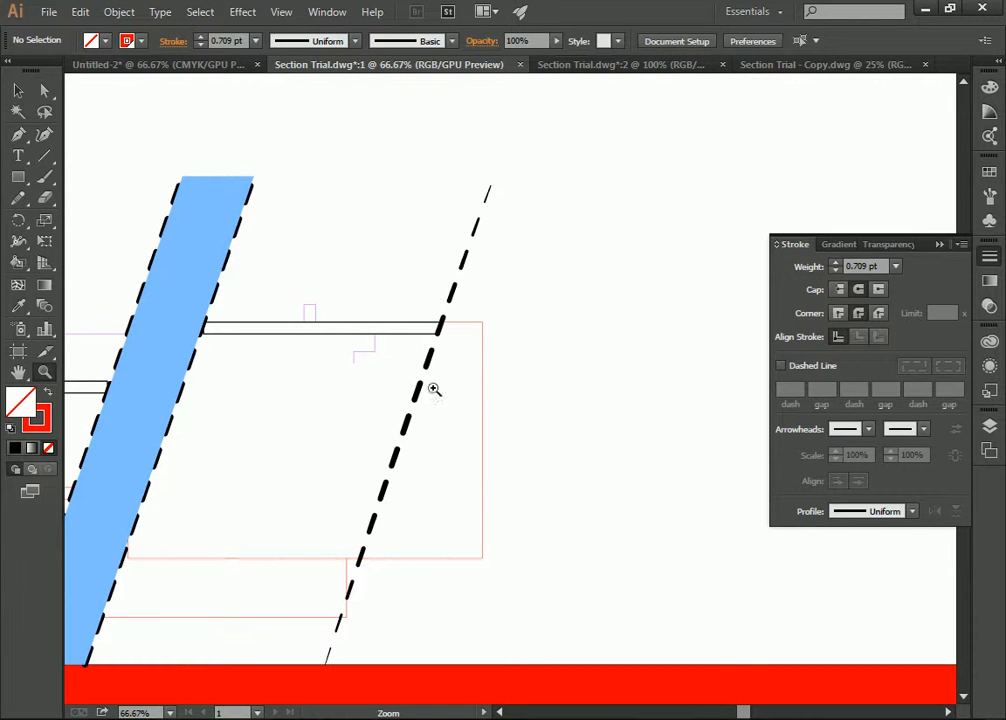
- Undo the width profile change on the sun line, deselect it and bring the whole section back into view
left_click(18, 91)
key("ctrl+z")
left_click(406, 236)
left_click(44, 371)
left_click(453, 304, "alt")
left_click(453, 304, "alt")
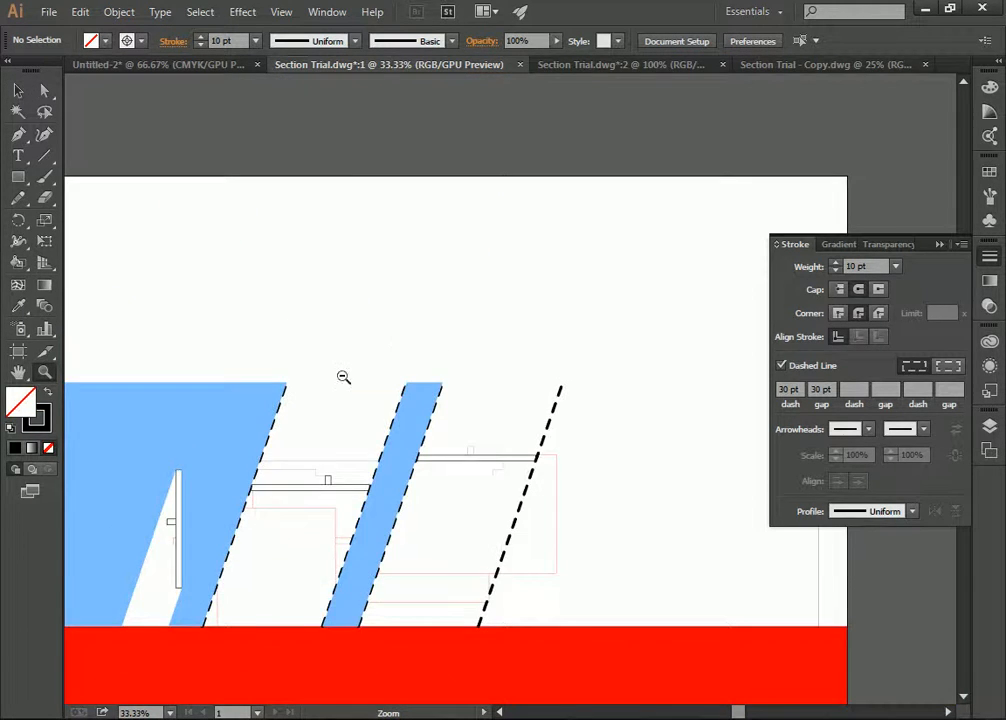
left_click(409, 404, "alt")
left_click(570, 508)
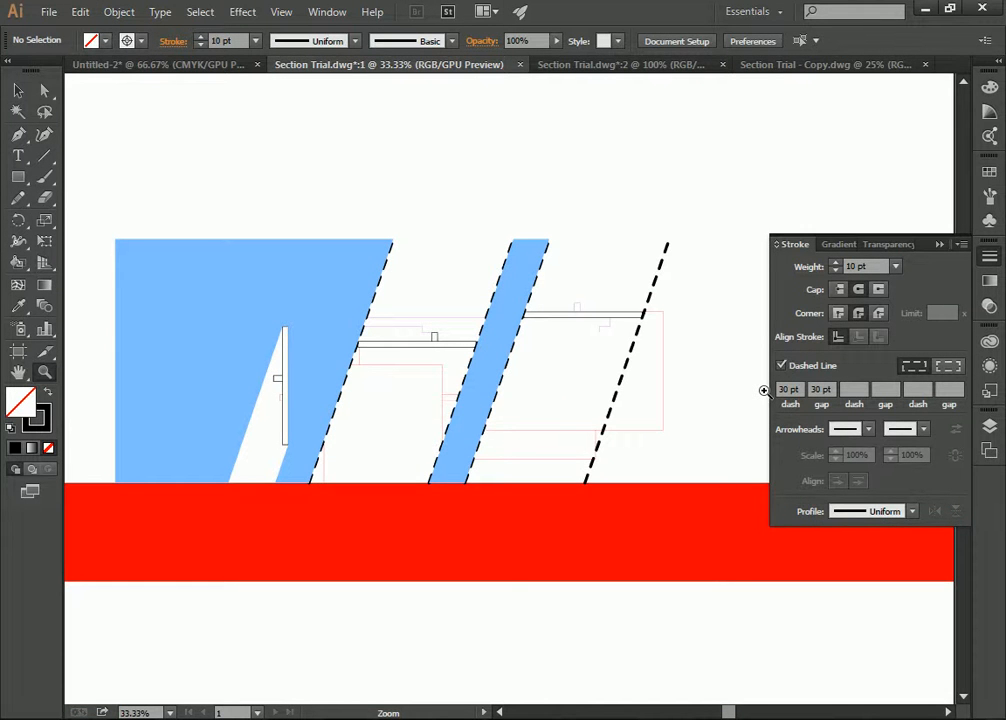
- Set the red ground block's outline weight to 12 pt and deselect it
left_click(18, 91)
left_click(440, 538)
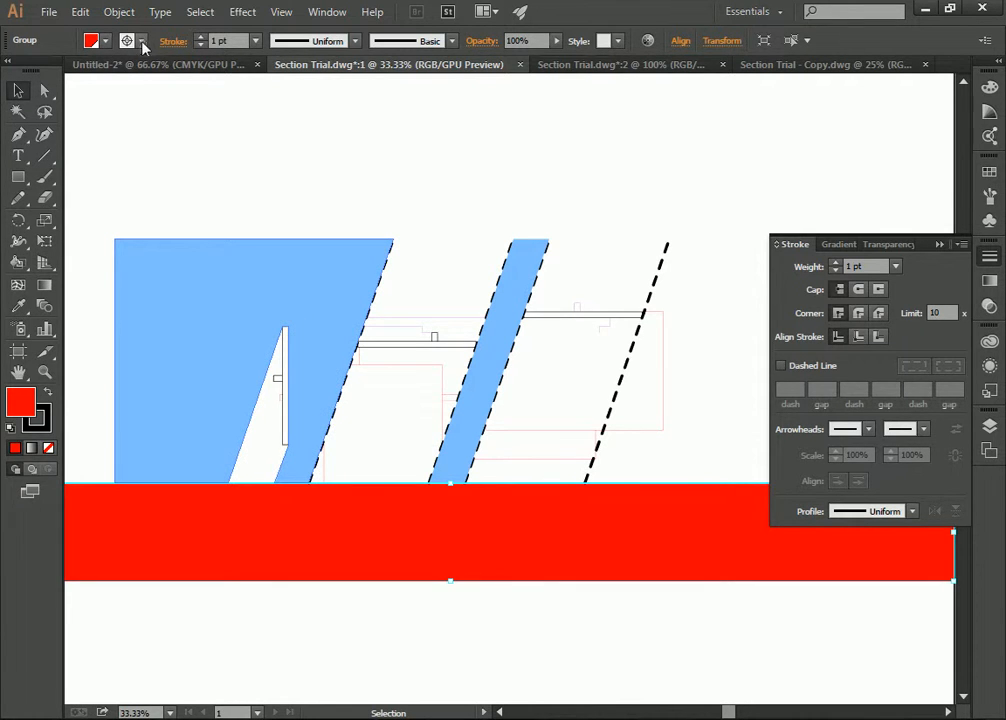
left_click(512, 586)
left_click(521, 553)
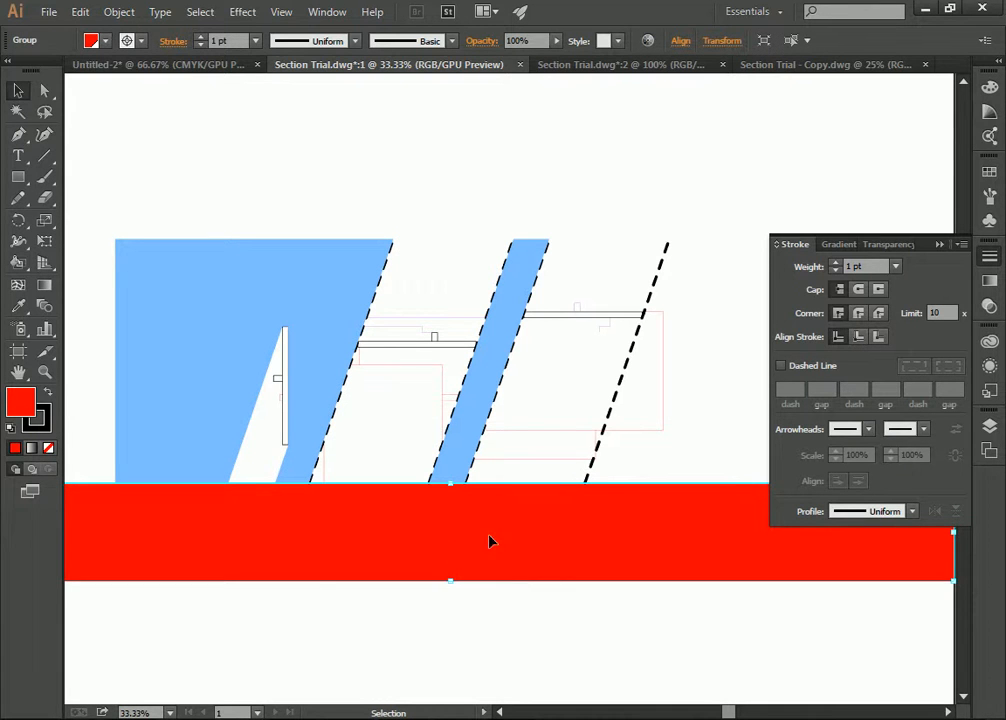
left_click(145, 42)
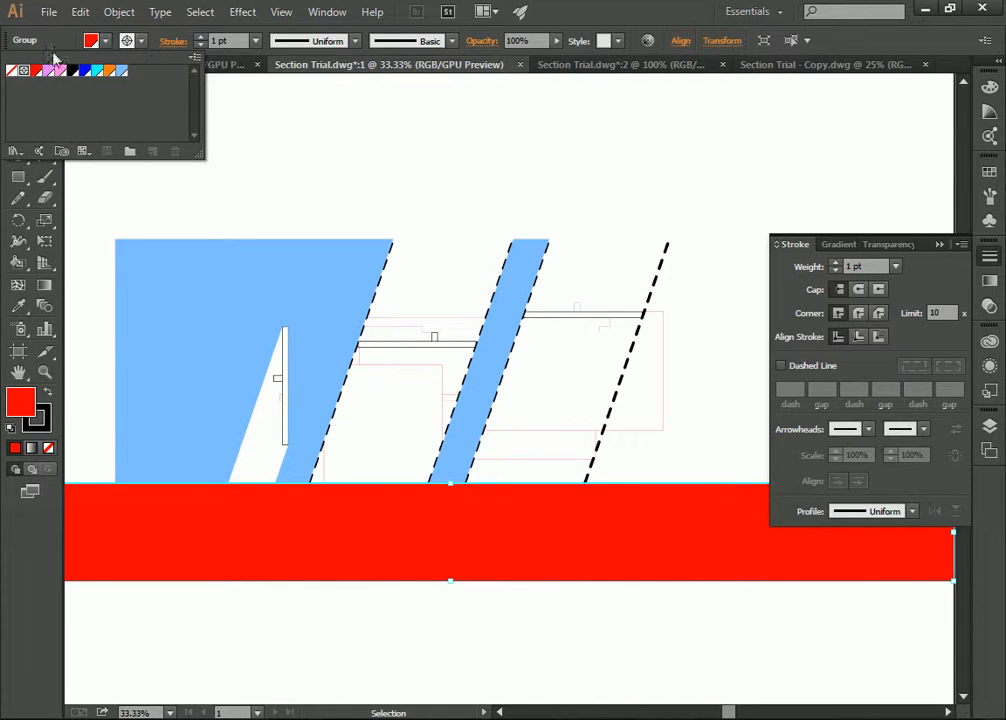
left_click(256, 41)
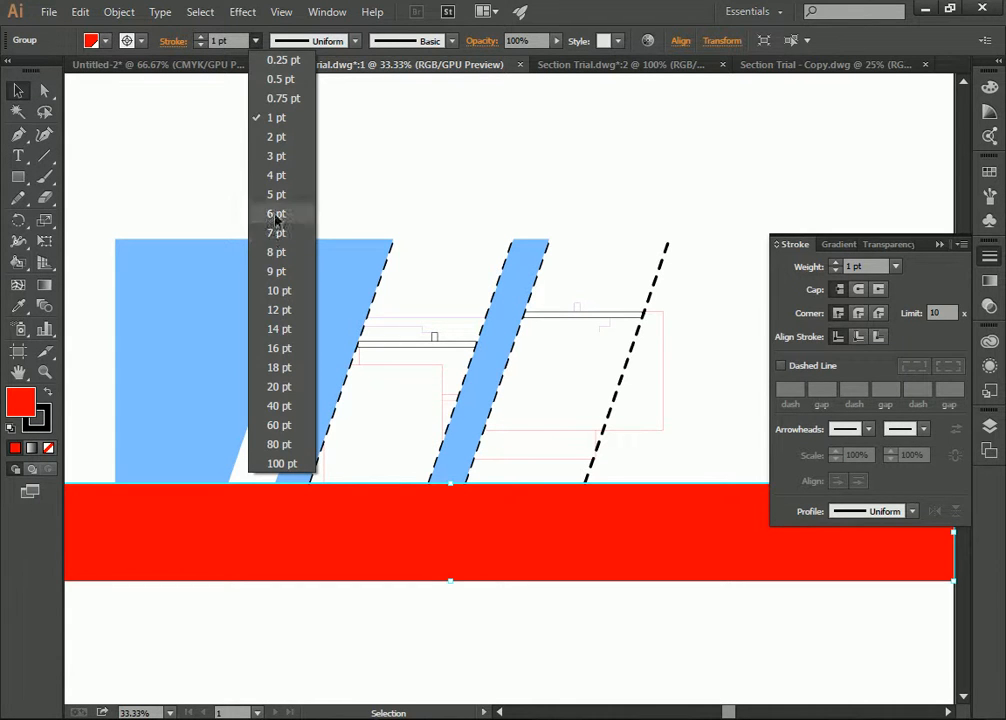
left_click(276, 213)
left_click(256, 41)
left_click(278, 290)
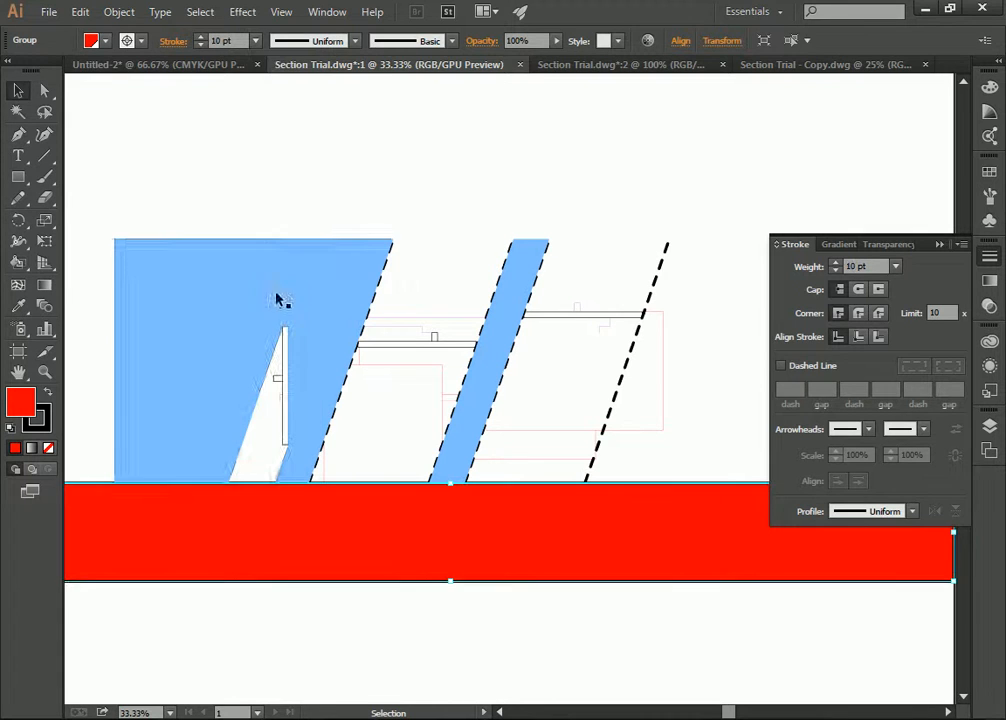
left_click(256, 41)
left_click(279, 309)
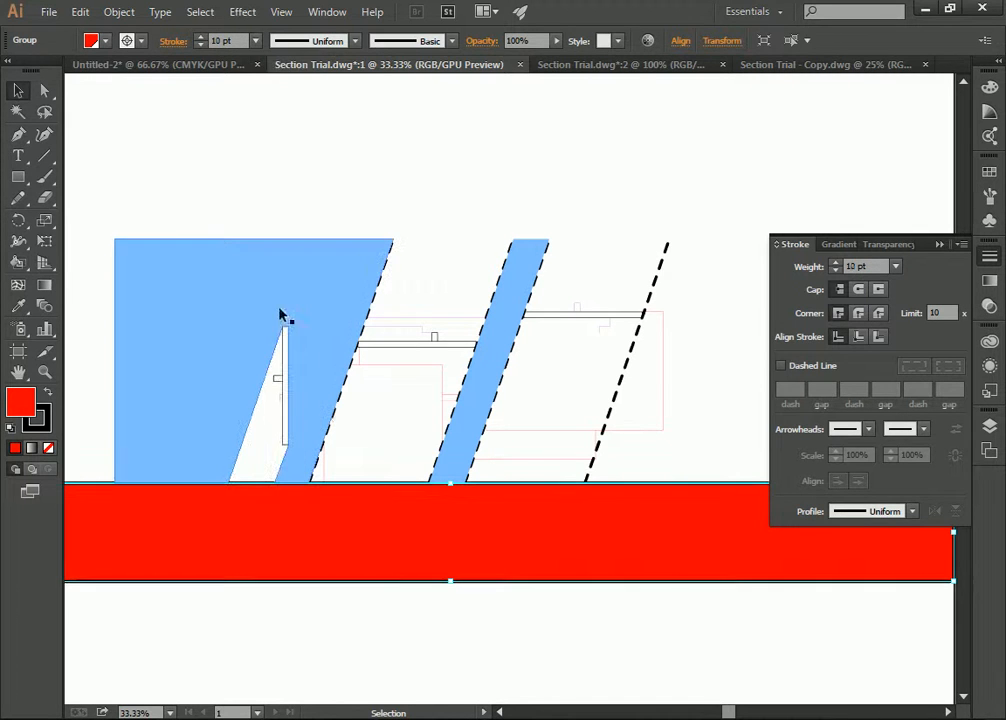
left_click(370, 200)
scroll(420, 513, "down", 2)
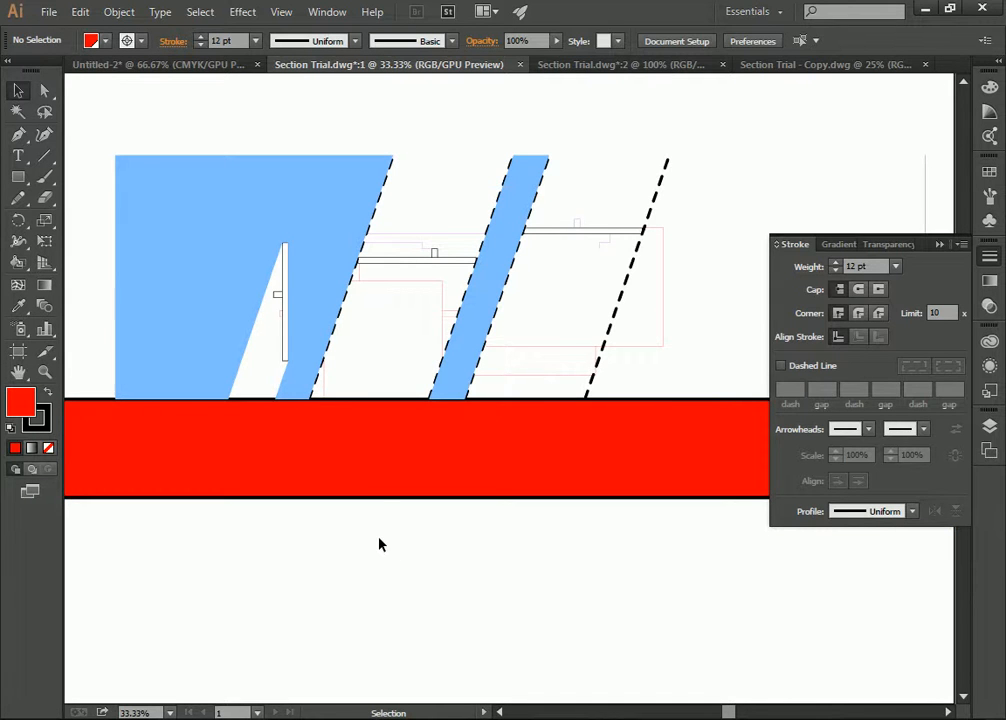
- Change the ground block's fill from red to black and deselect it
left_click(350, 469)
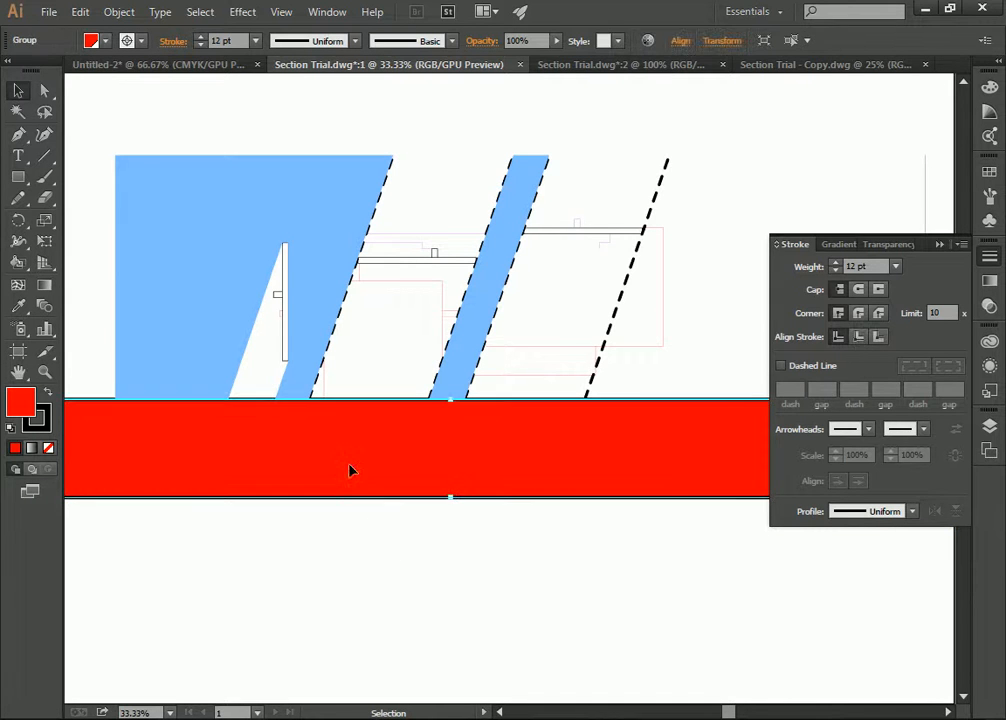
left_click(93, 41)
left_click(25, 71)
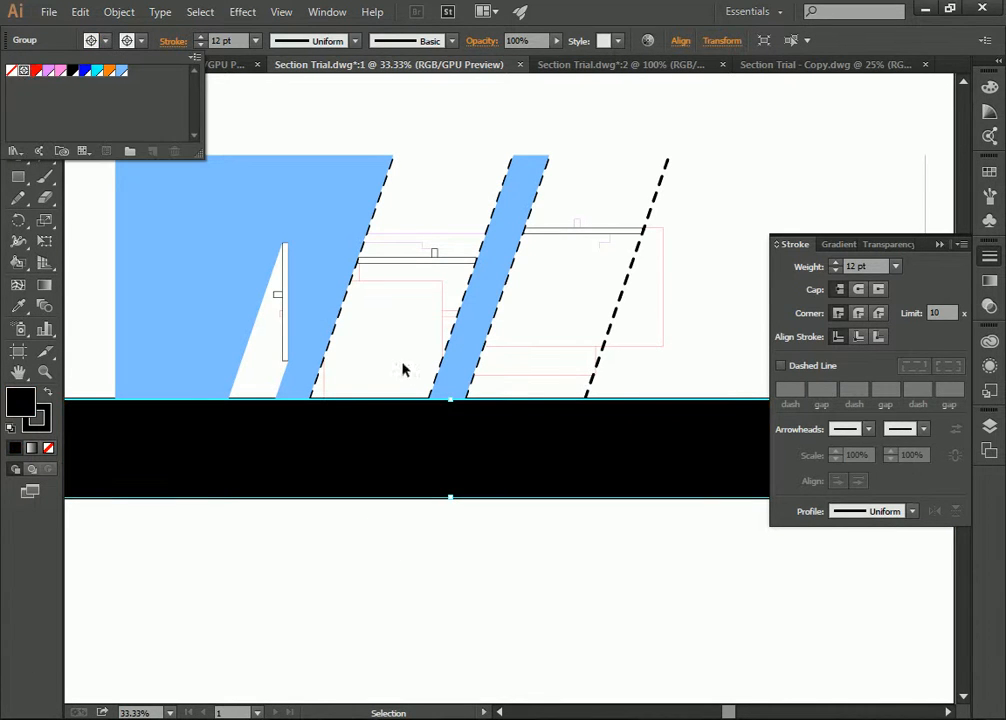
left_click(406, 352)
left_click(406, 352)
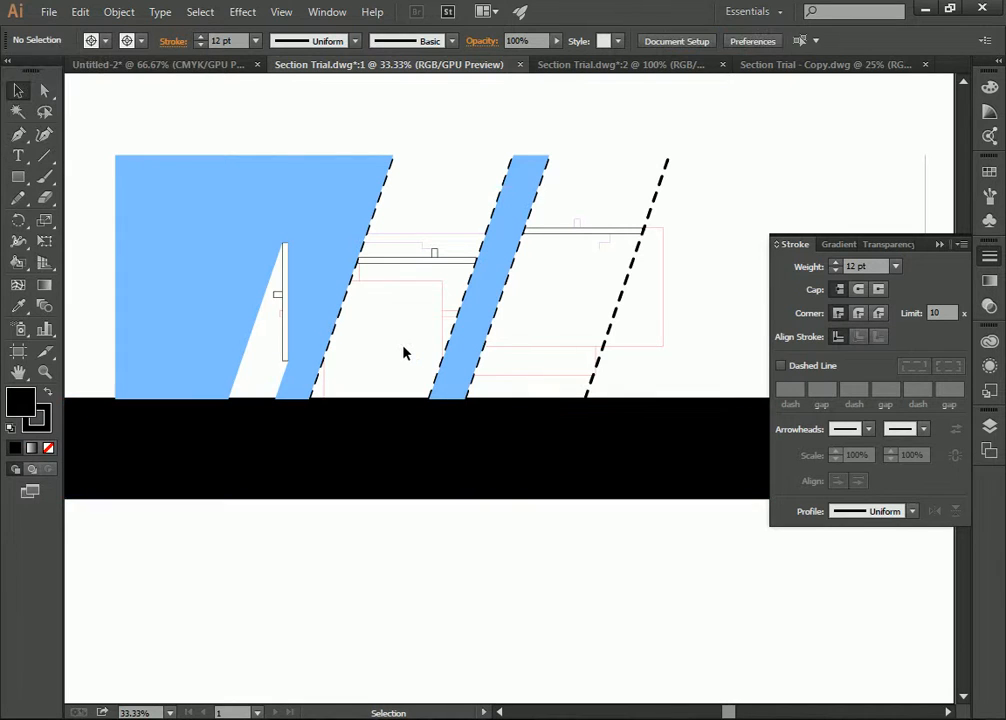
- Limit the ground block's fill swatches to color swatches only and return to showing all swatches
left_click(456, 471)
left_click(105, 42)
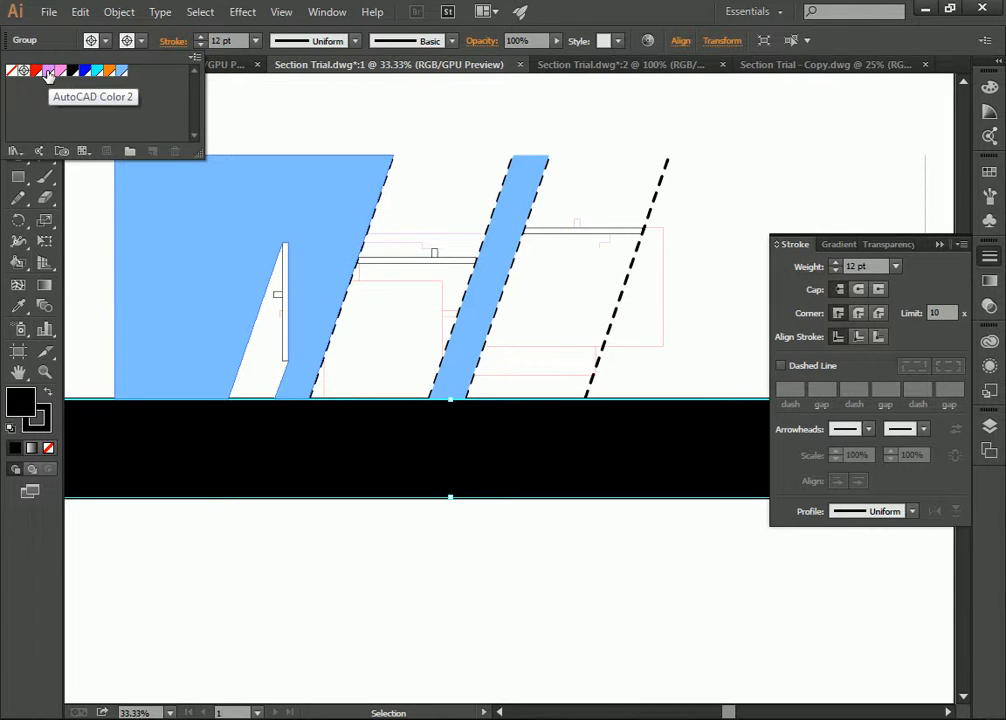
left_click(90, 40)
left_click(83, 152)
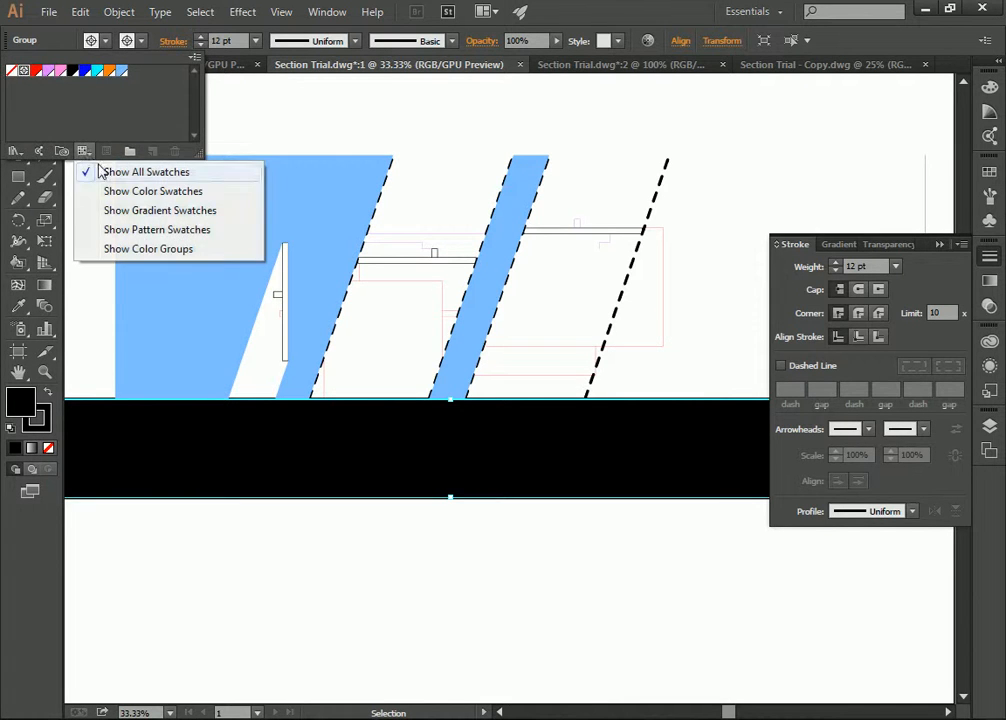
left_click(106, 191)
left_click(83, 151)
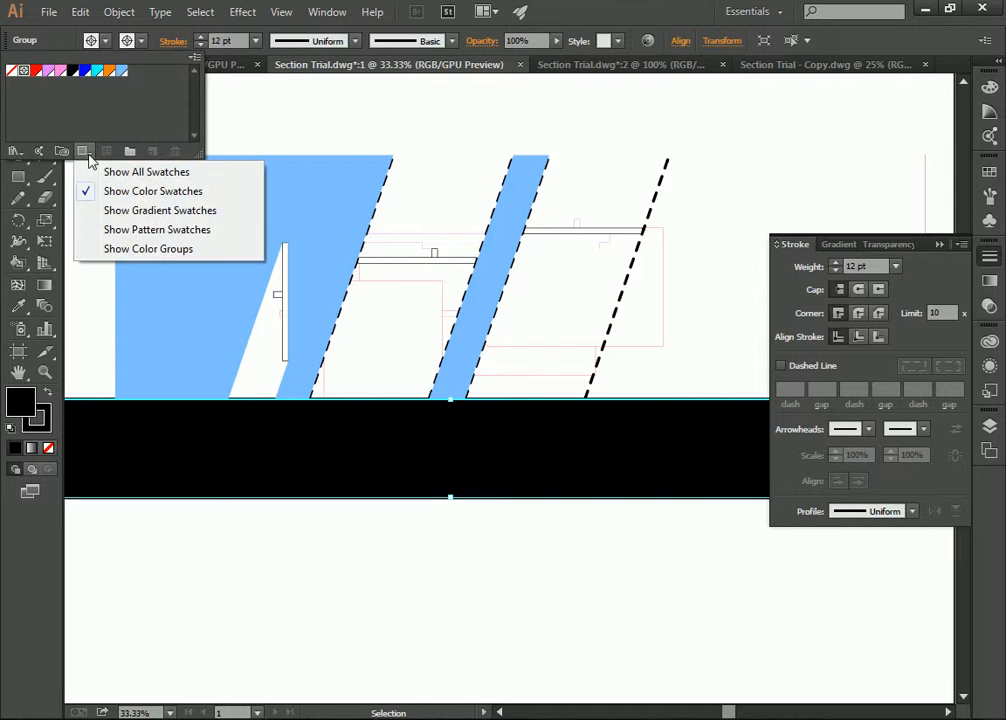
left_click(110, 170)
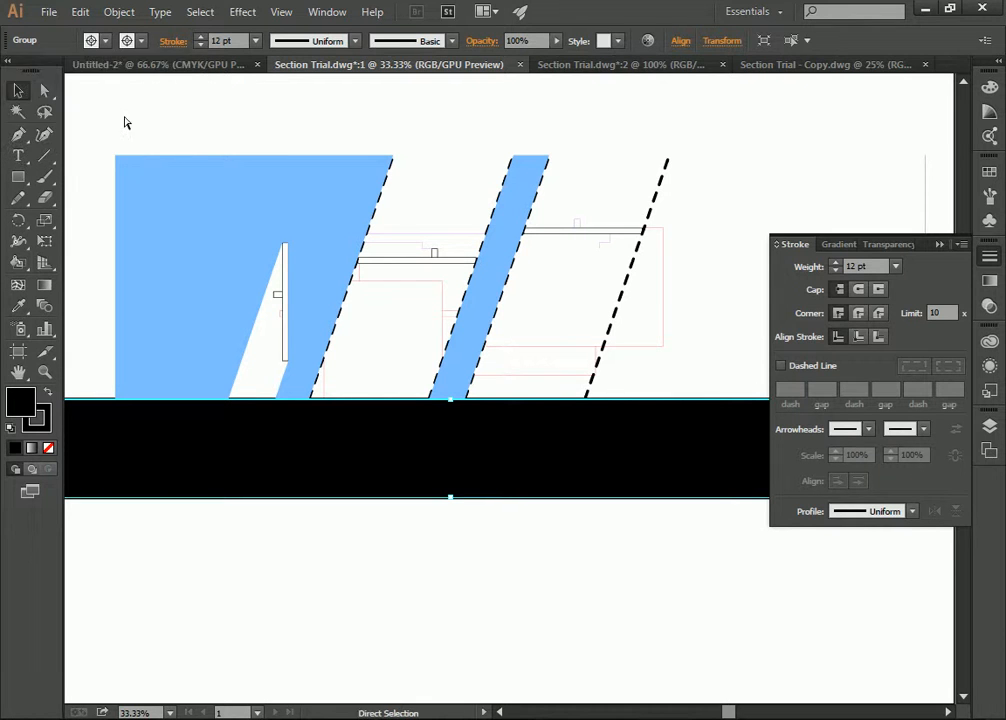
- Create Color Group 1 from the selected ground block artwork, including swatches for tints
left_click(91, 40)
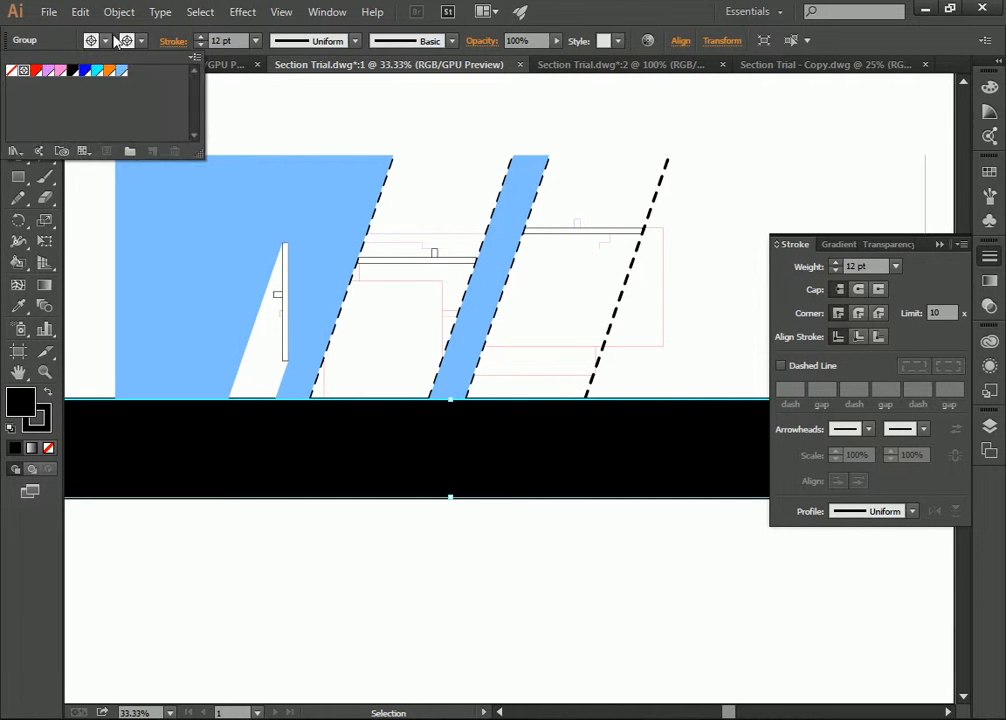
left_click(195, 57)
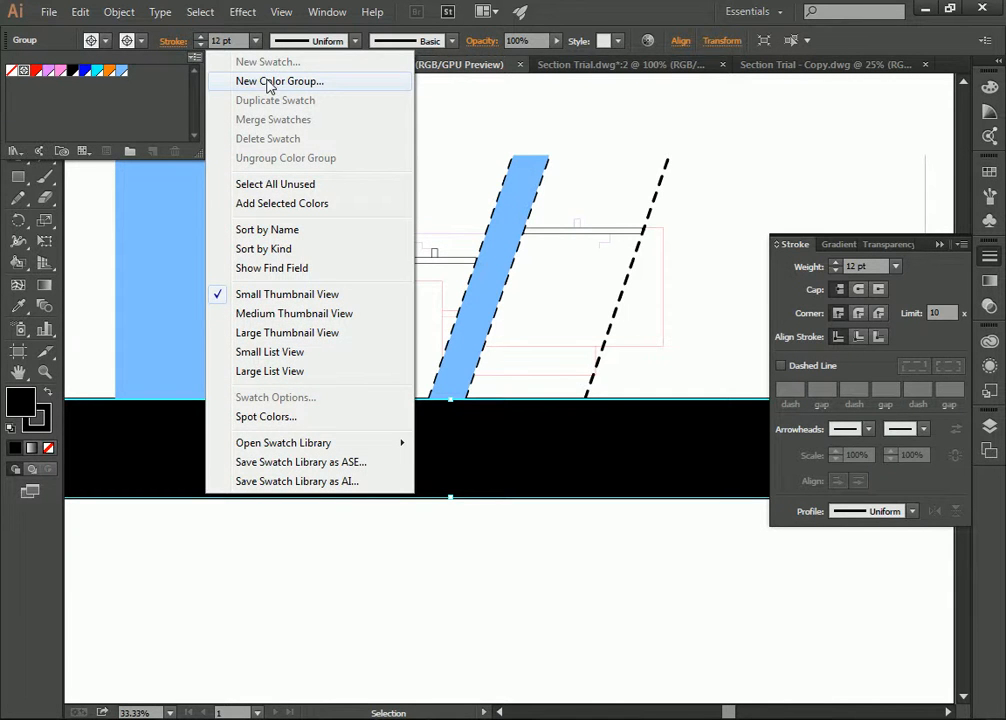
left_click(171, 152)
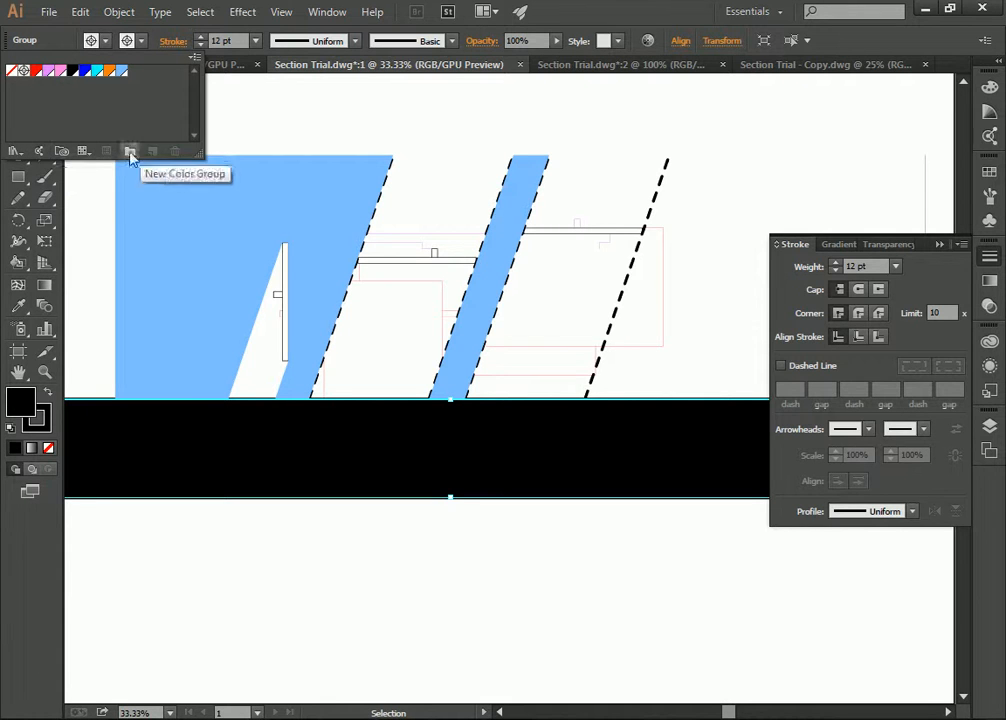
left_click(192, 58)
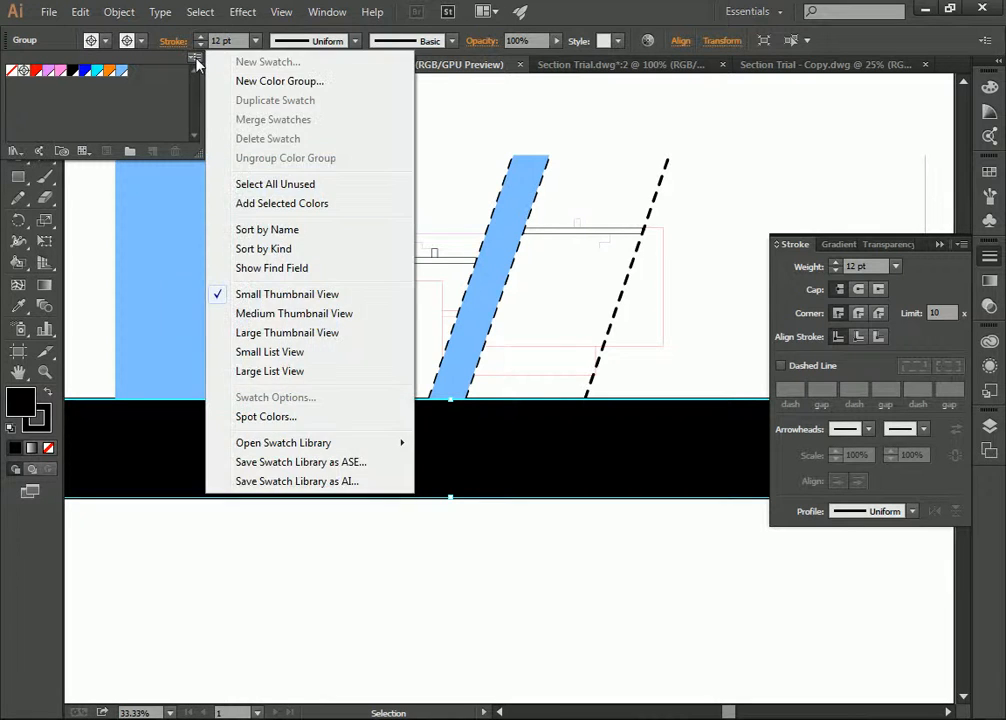
left_click(281, 81)
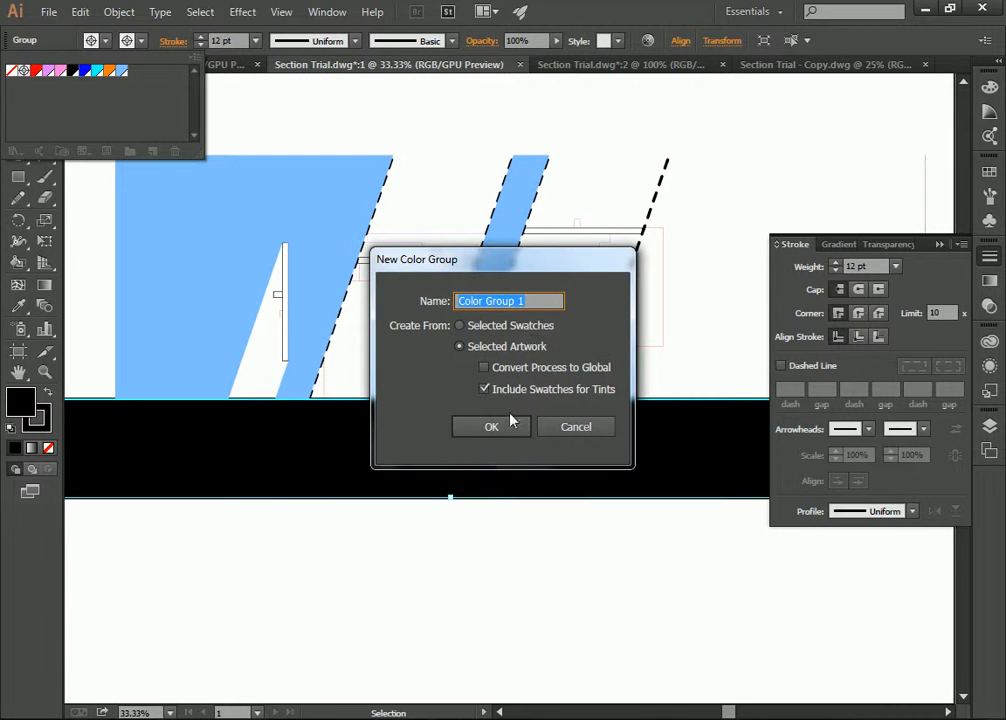
left_click(514, 416)
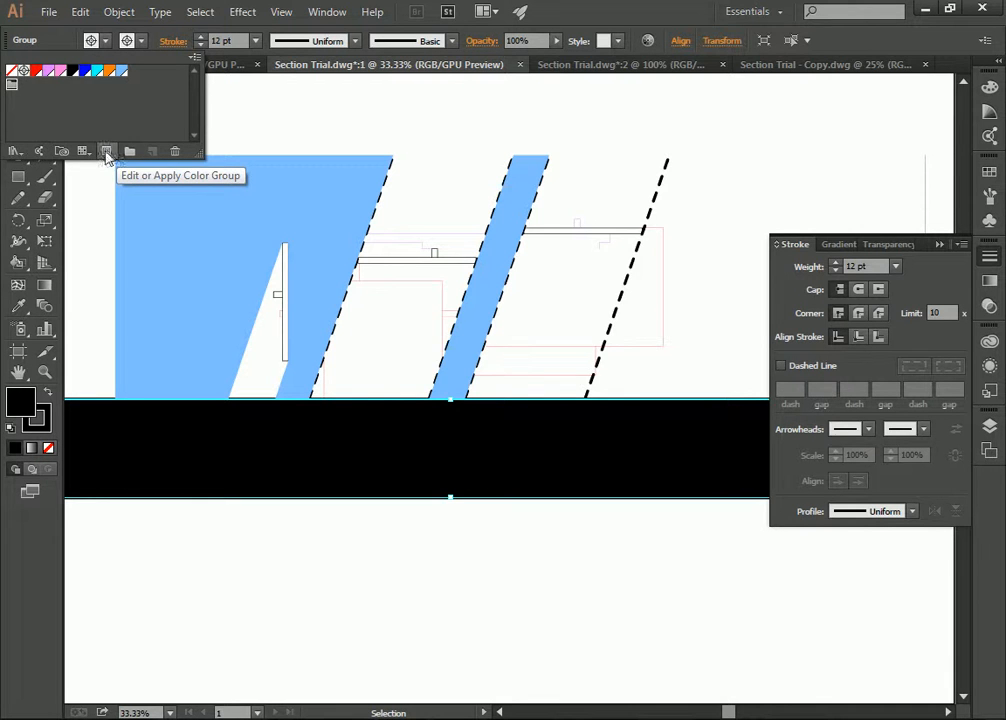
- Open the new color group for editing, close it and delete the group from the swatches
left_click(106, 151)
left_click(668, 390)
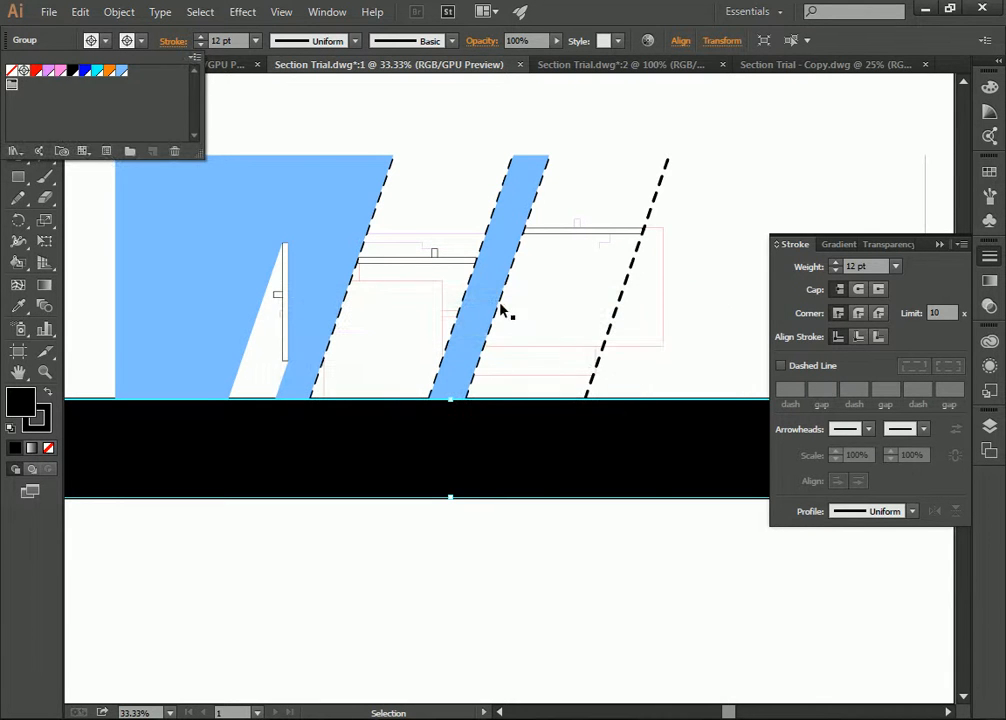
left_click(103, 41)
left_click(12, 84)
left_click(174, 151)
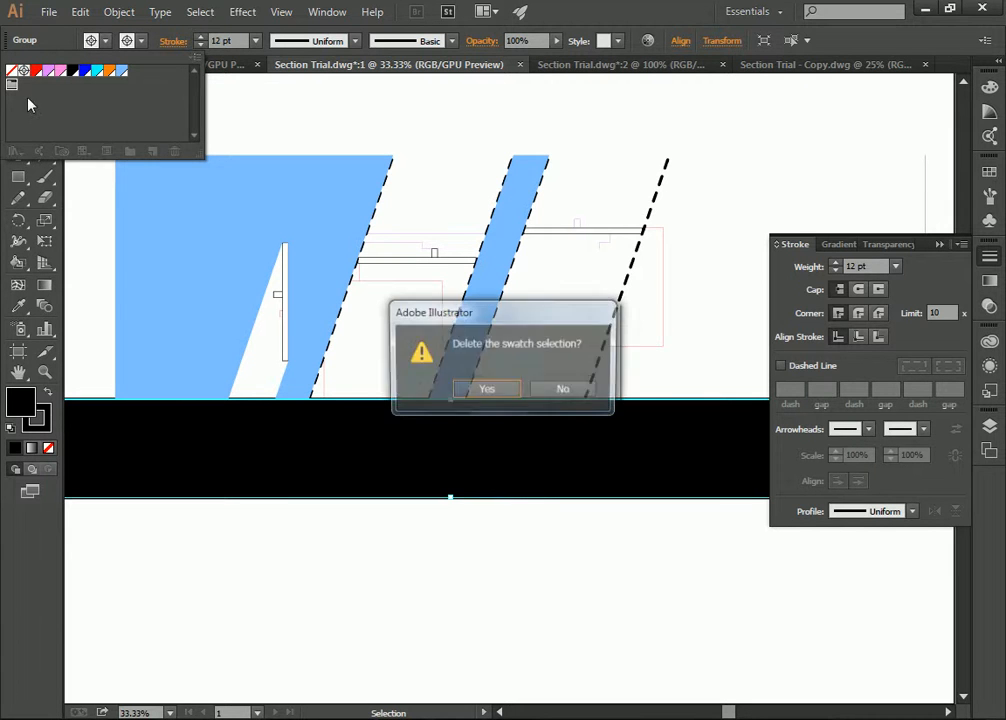
left_click(486, 390)
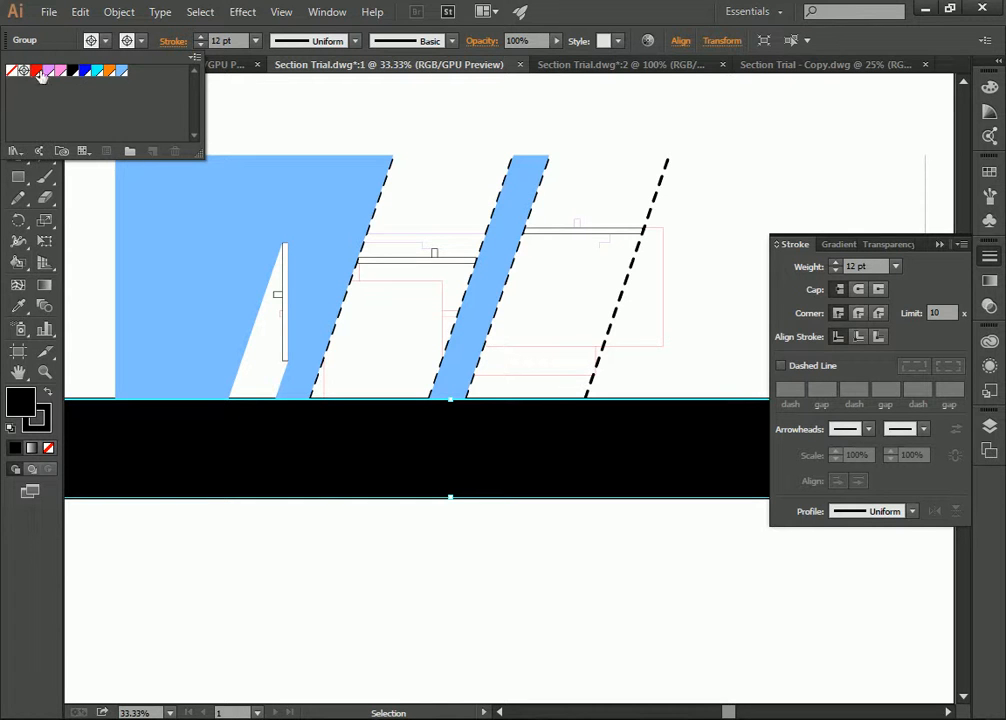
- Try moving the black ground block up over the section drawing and undo the move
left_click(347, 449)
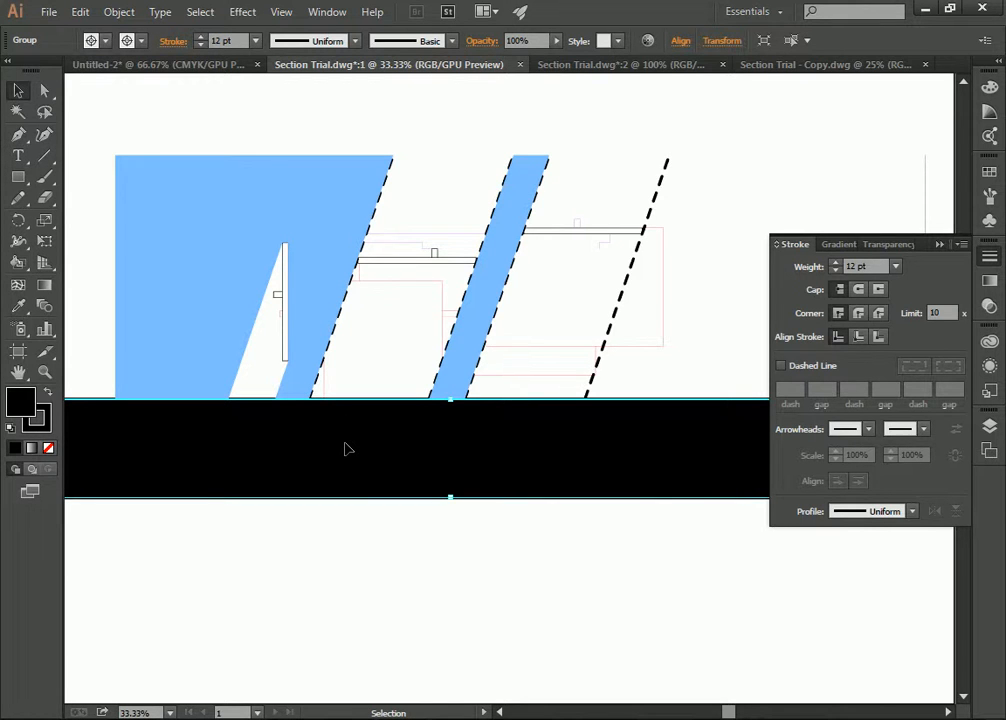
left_click_drag(483, 433, 480, 298)
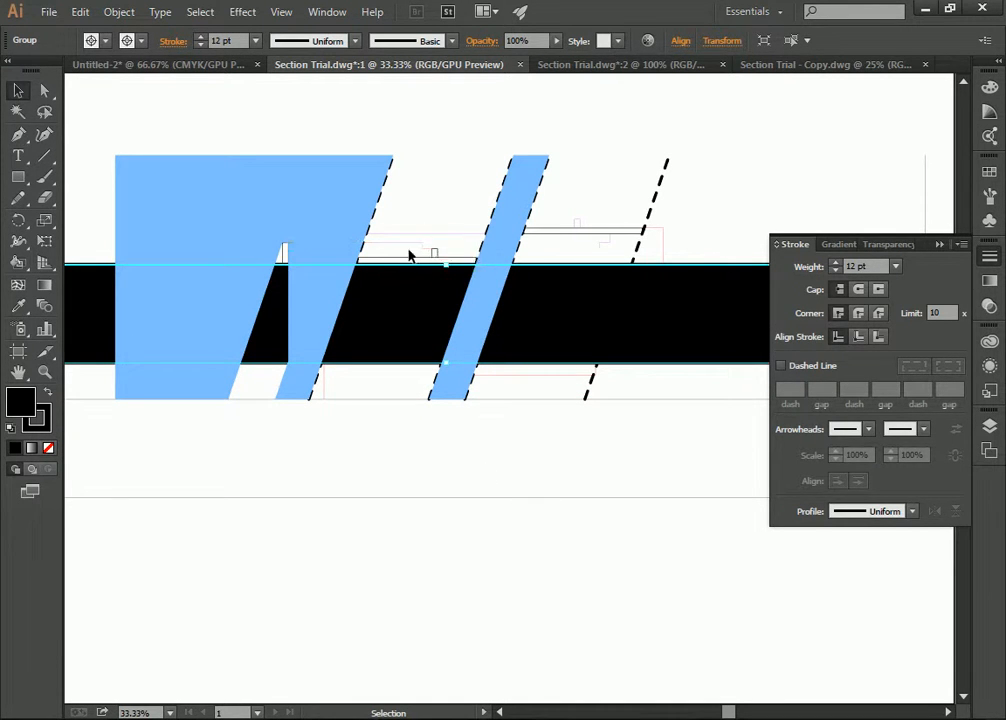
key("ctrl+z")
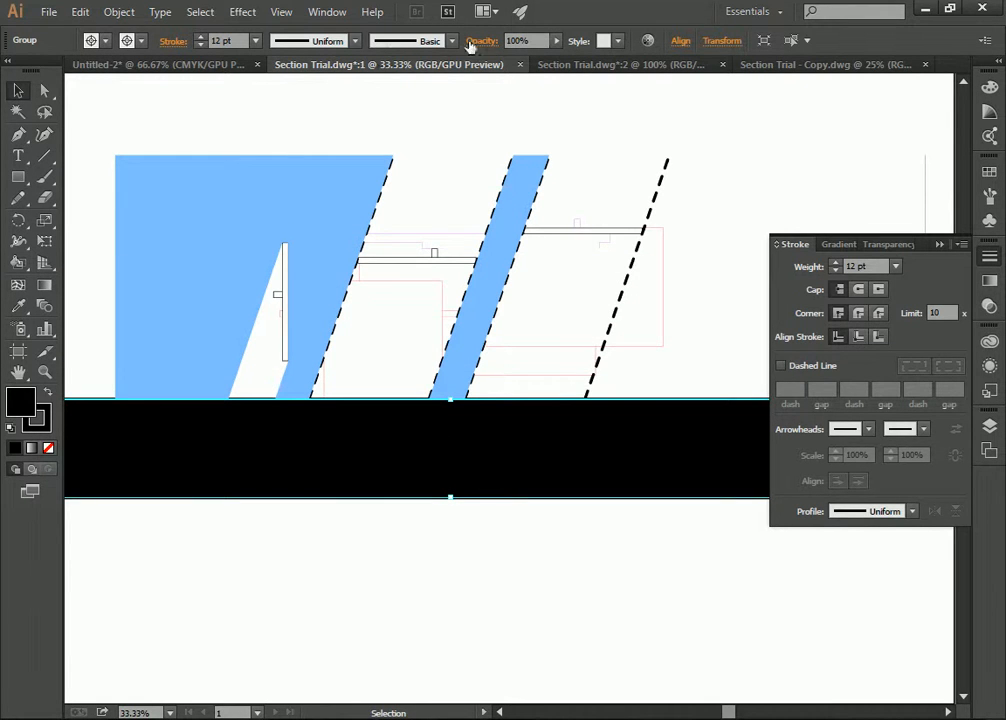
- Try the black ground block at 50% opacity and undo the opacity change
double_click(512, 41)
type("50")
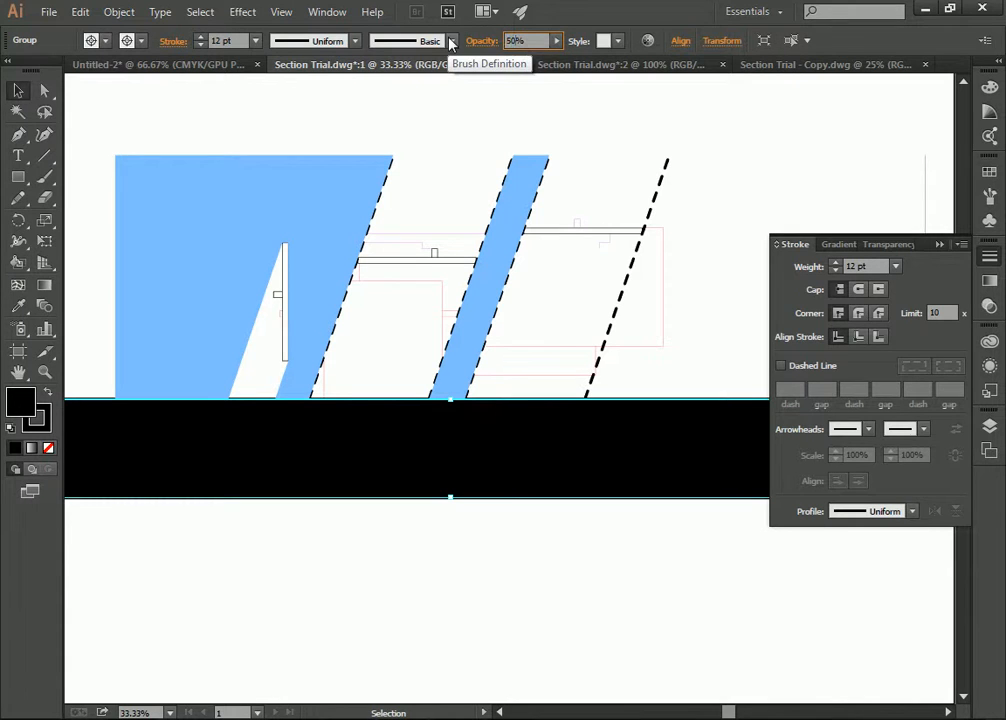
left_click(470, 132)
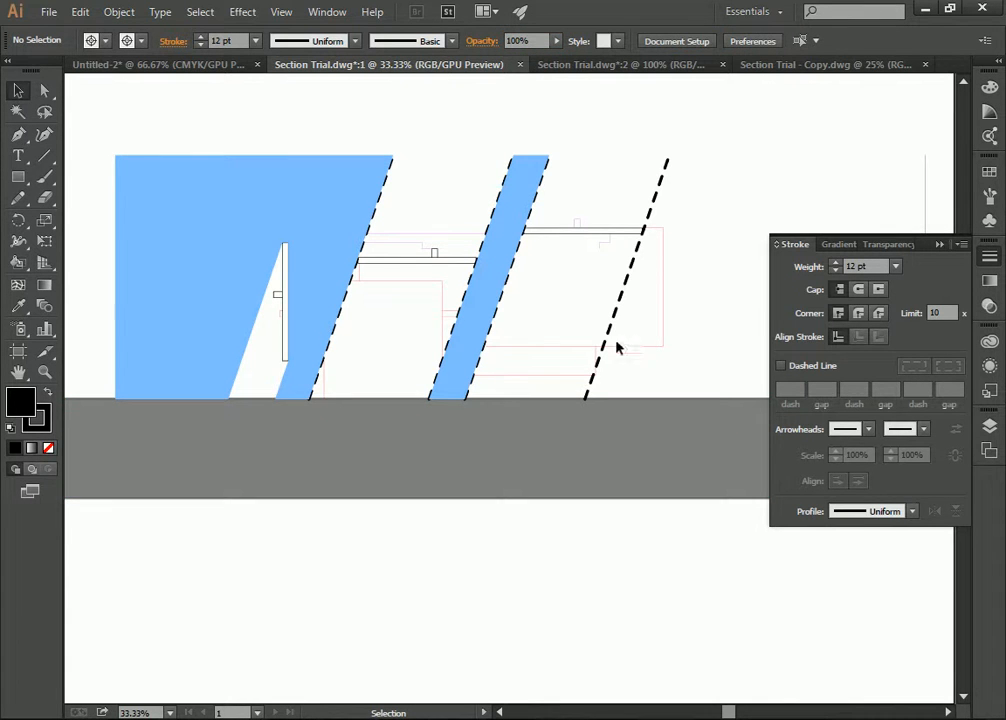
scroll(735, 218, "down", 2)
scroll(700, 240, "up", 3)
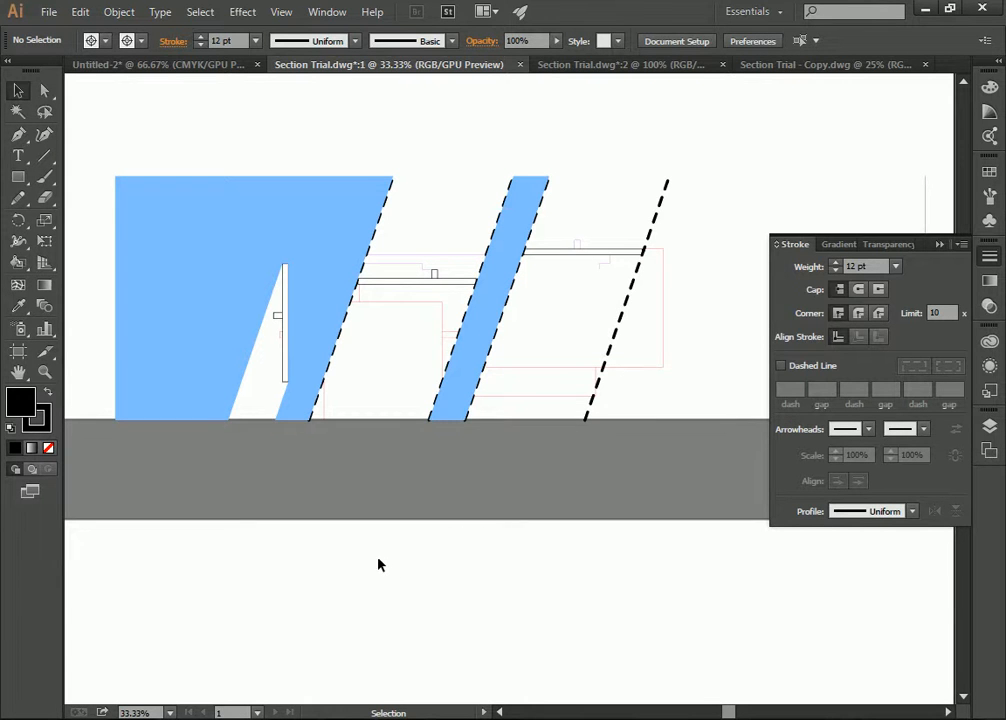
left_click(231, 473)
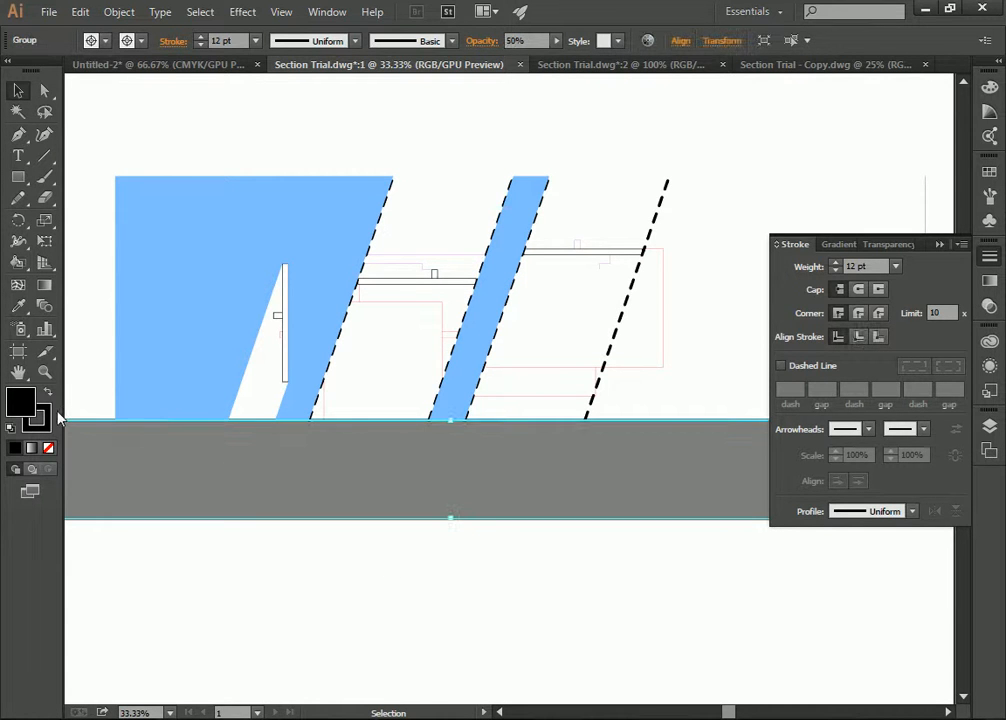
double_click(22, 403)
key("Escape")
key("ctrl+z")
left_click(536, 125)
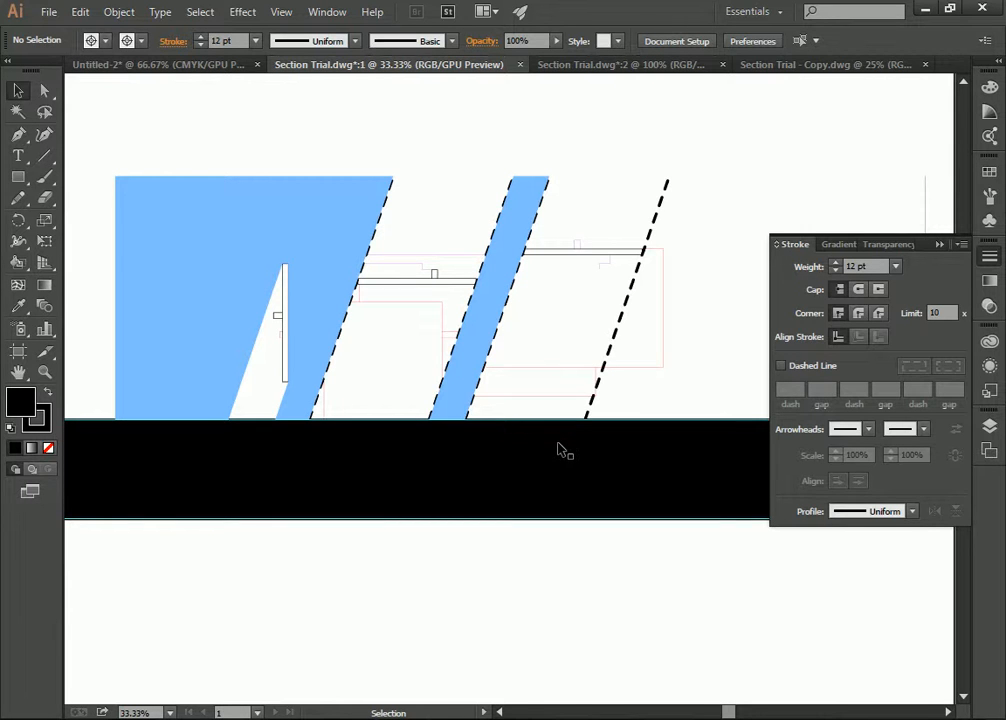
- Fill the ground block with the black AutoCAD Color 4 swatch, cancelling its swatch options and a new swatch without changes
left_click(506, 467)
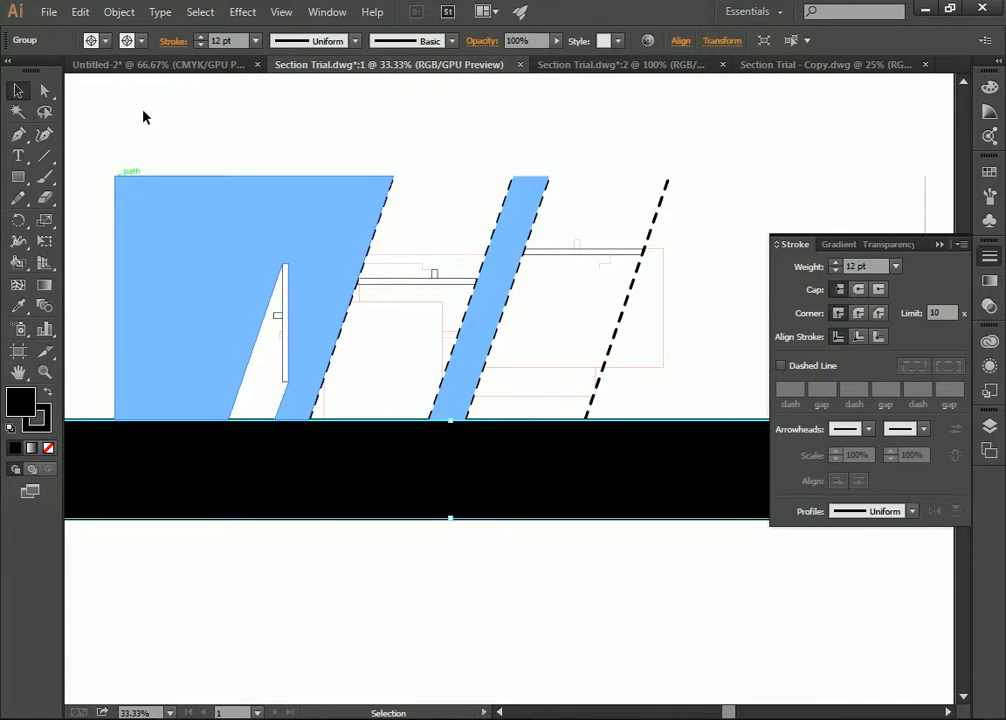
left_click(107, 42)
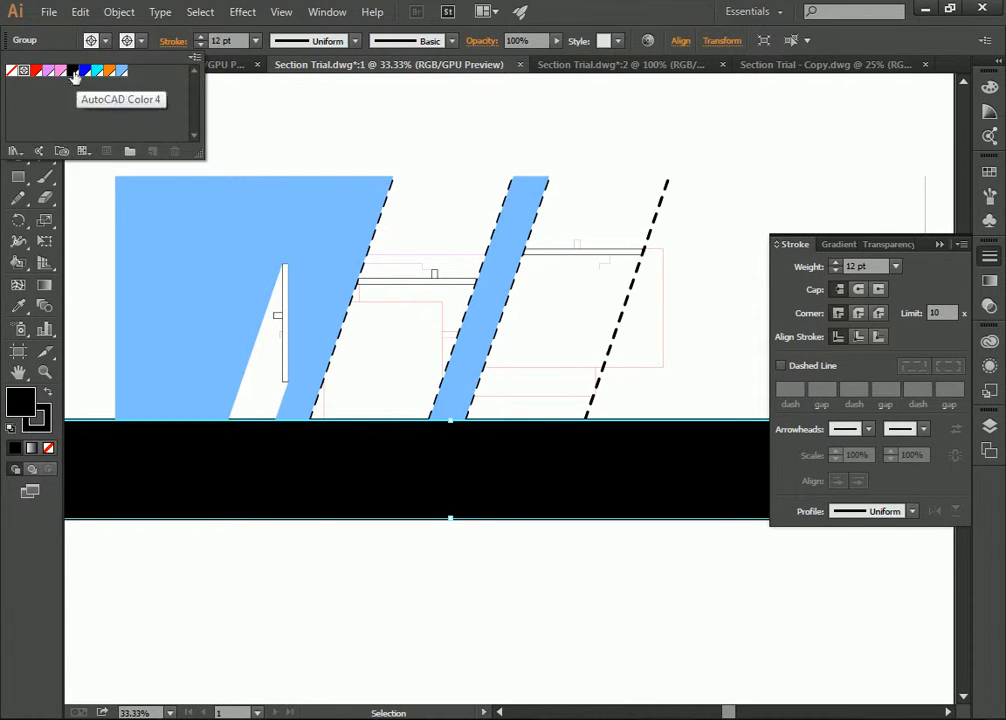
left_click(72, 72)
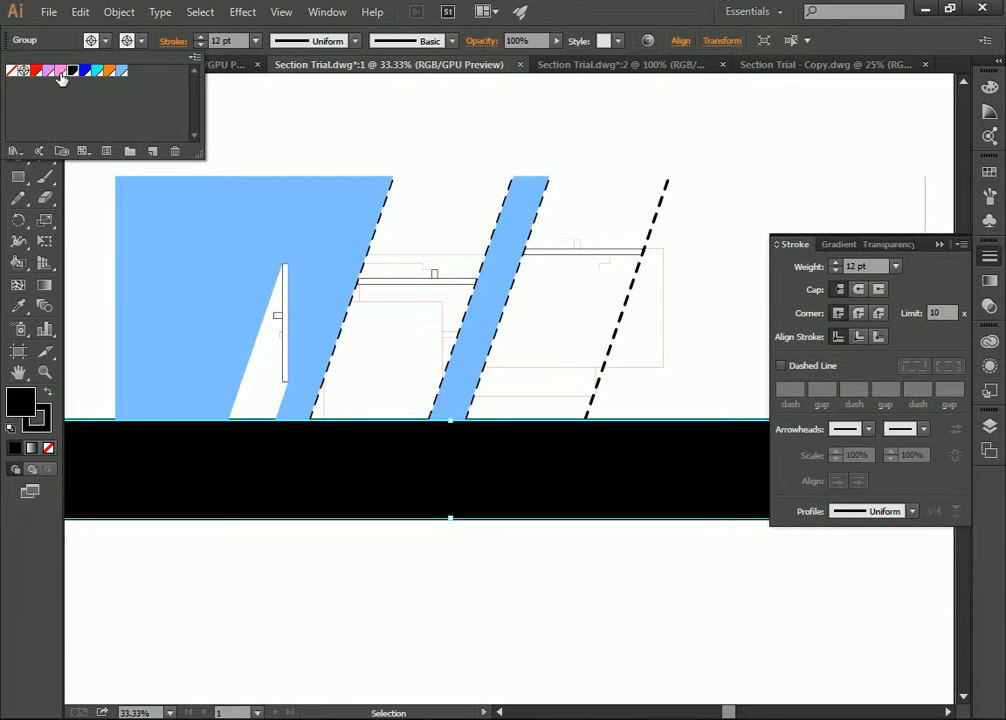
double_click(72, 71)
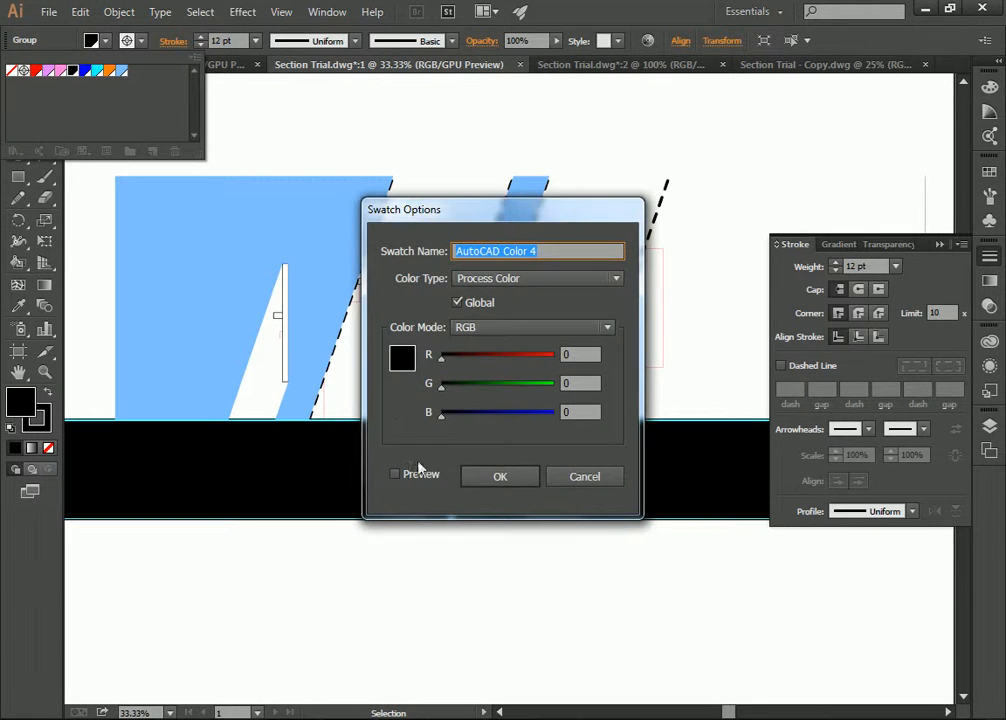
left_click(586, 478)
left_click(153, 152)
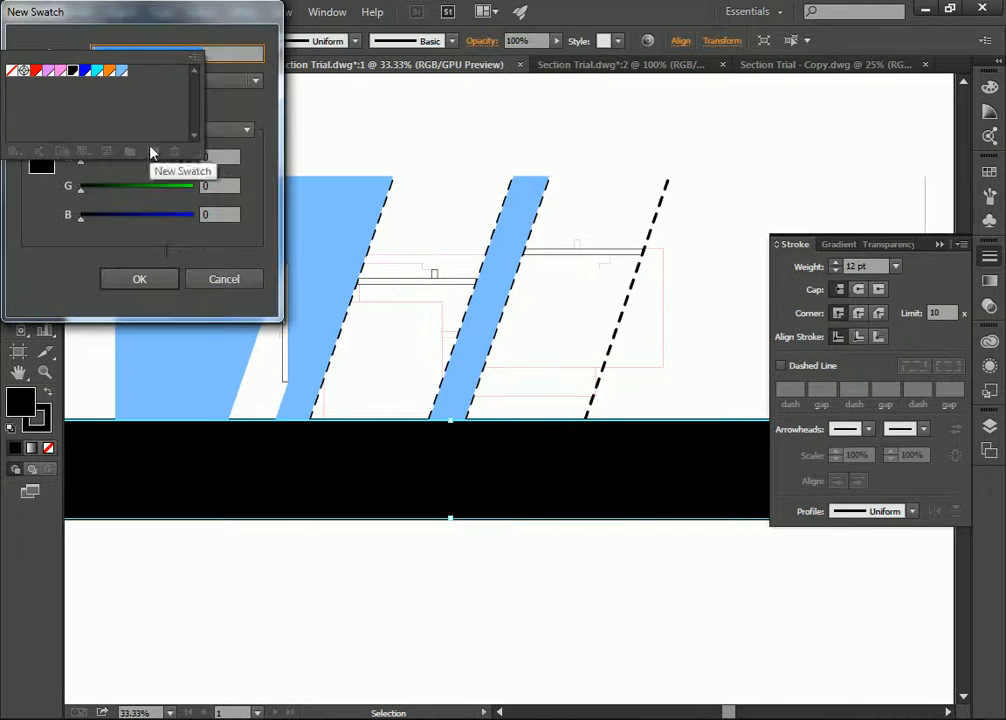
left_click(225, 279)
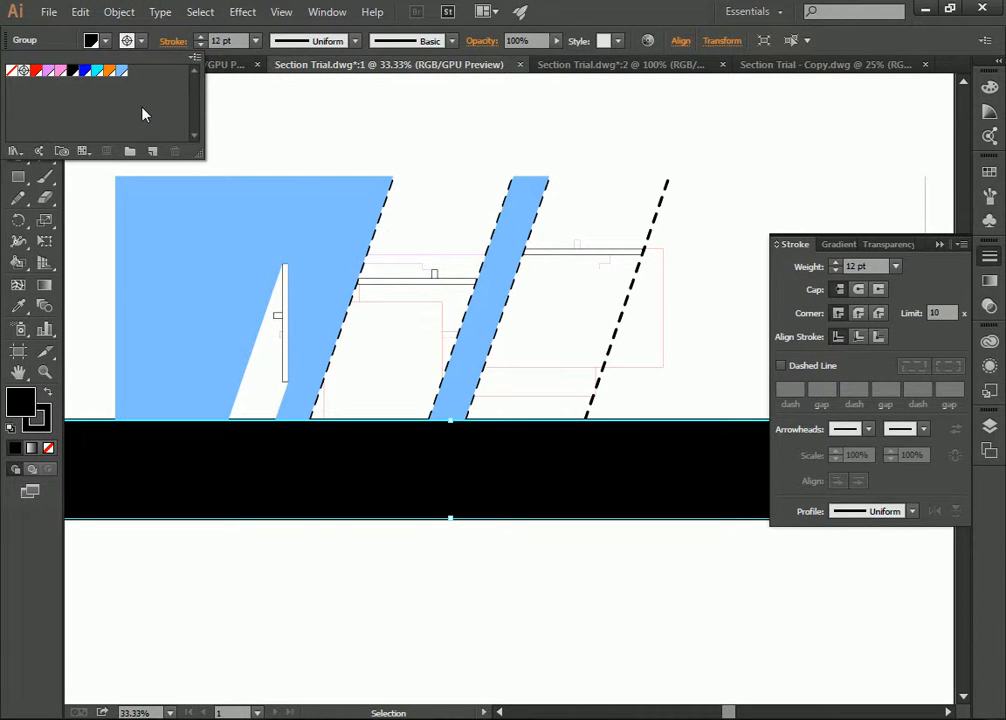
- Fill the ground block with the existing light blue swatch and cancel creating a new swatch from it
left_click(121, 71)
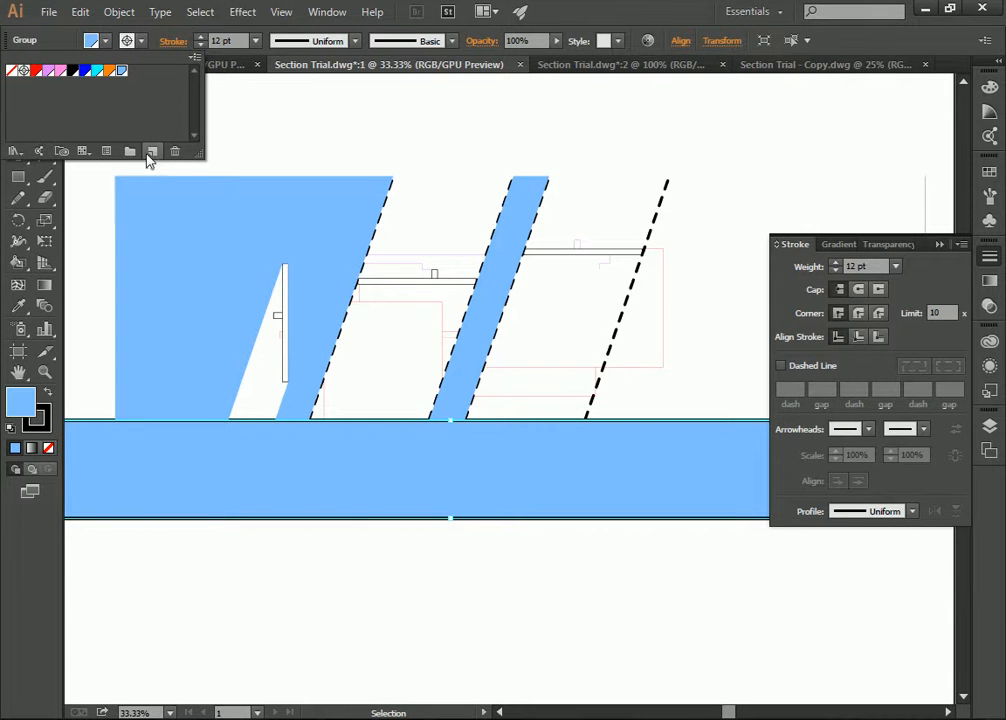
left_click(153, 152)
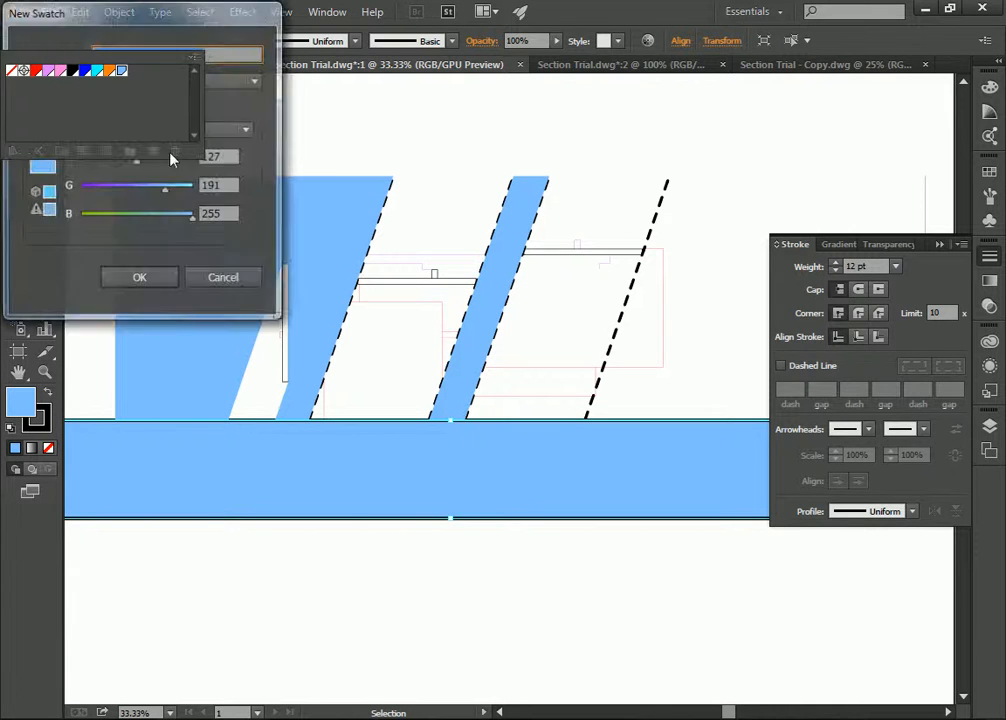
left_click(225, 280)
left_click(194, 59)
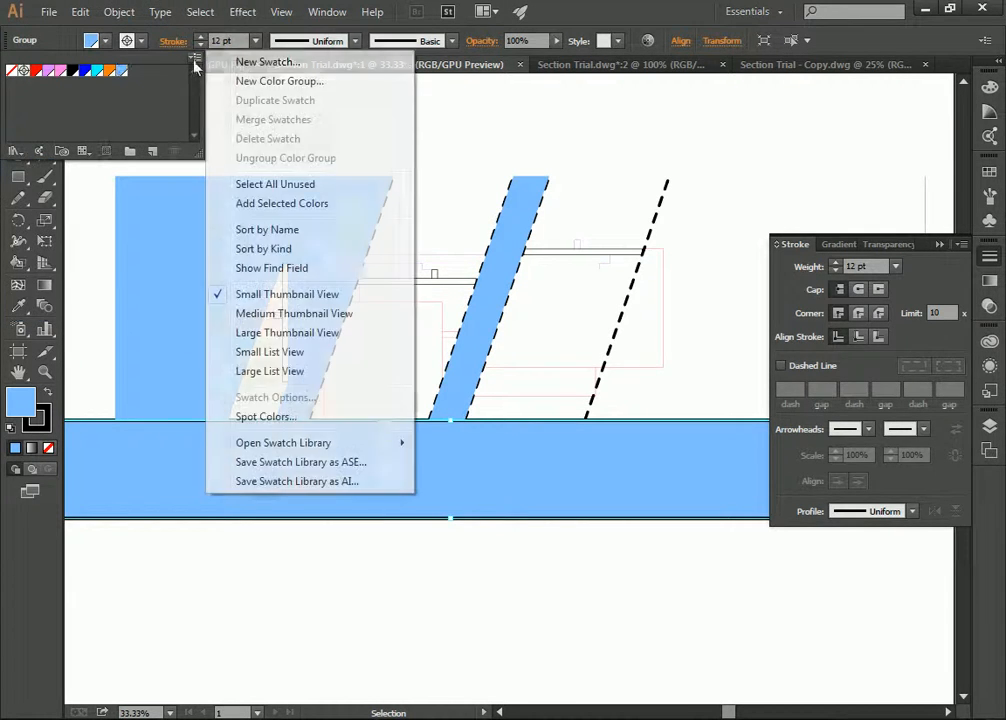
left_click(123, 47)
left_click(106, 42)
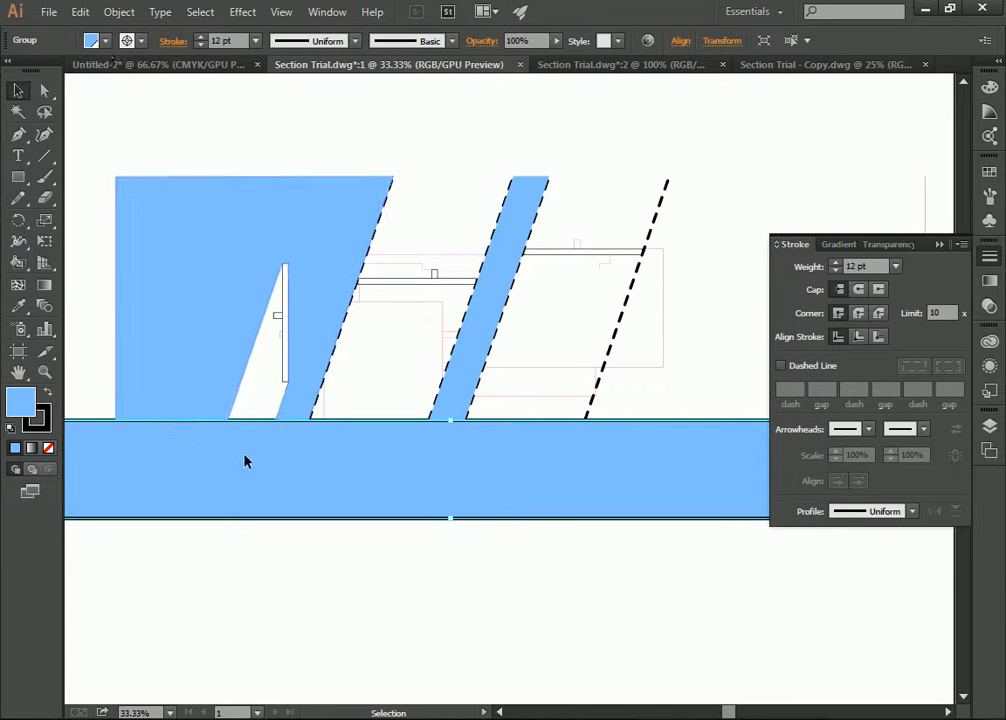
- Change the ground block's fill to mid grey 898989 with the Color Picker and deselect it
double_click(20, 408)
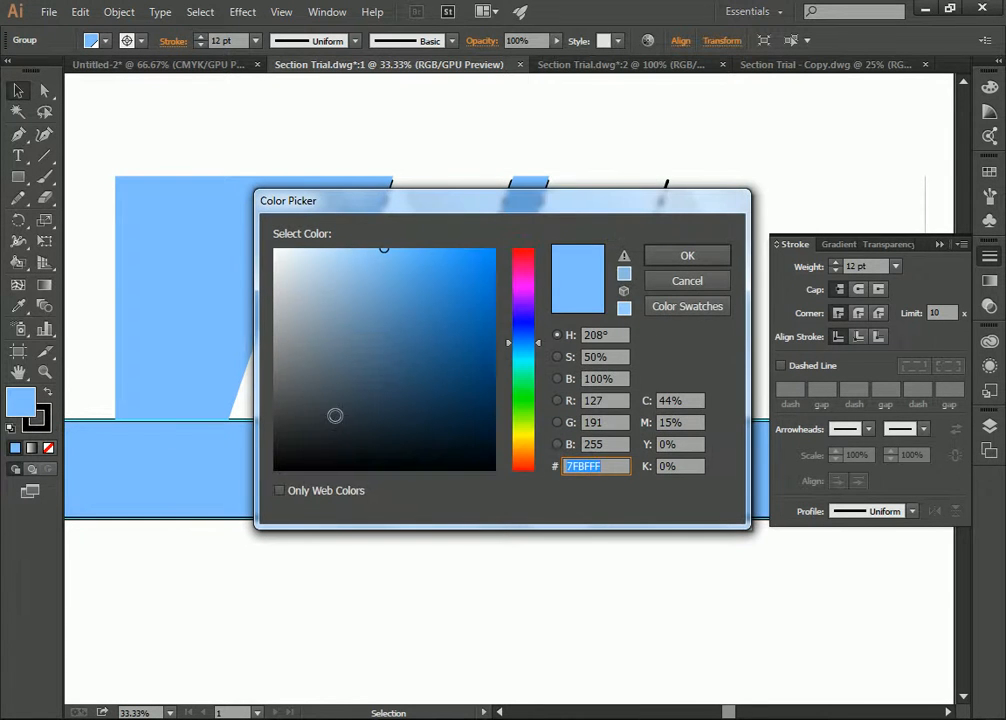
left_click_drag(276, 330, 275, 350)
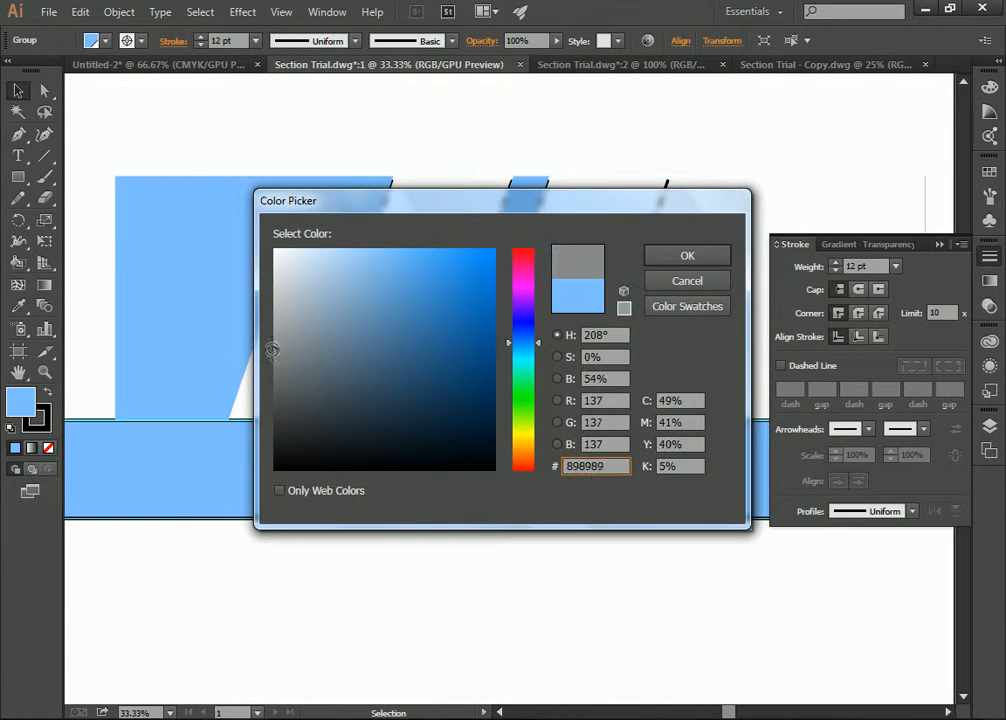
left_click(660, 258)
left_click(501, 565)
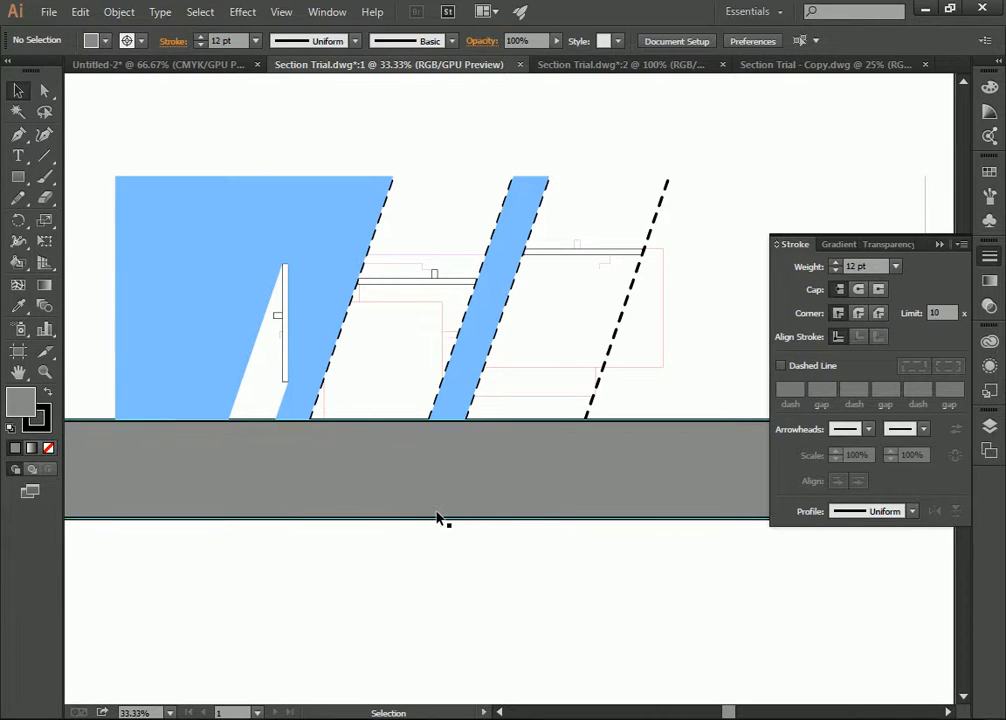
scroll(440, 514, "up", 4)
scroll(575, 597, "down", 1)
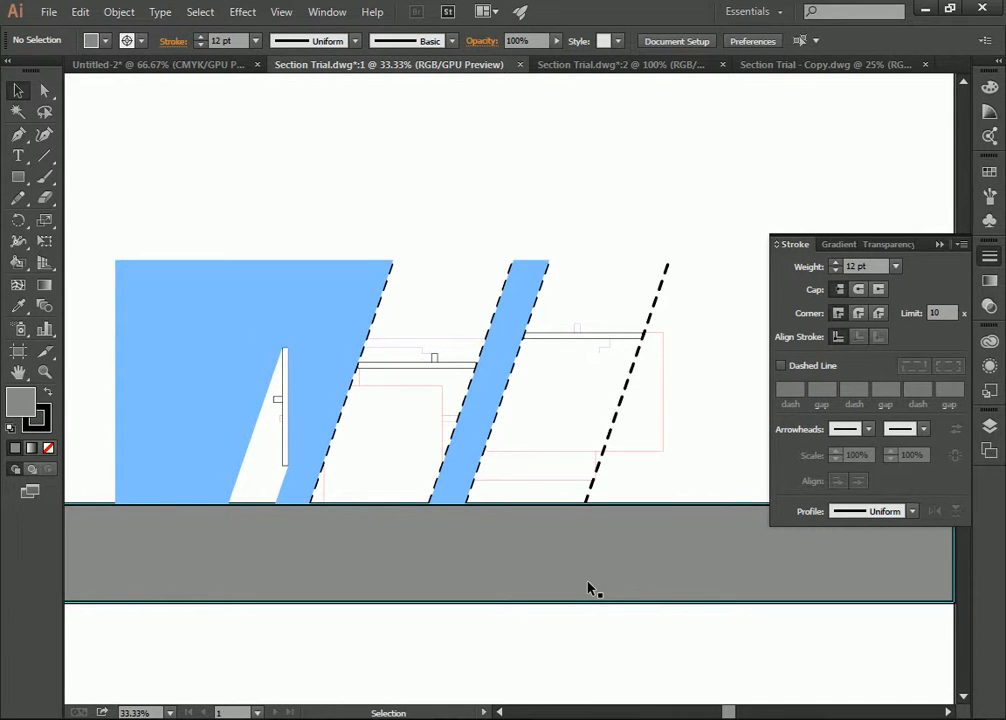
- Create a yellow swatch with R 255, G 255 and B 0 as the fill for both light blue sun areas
left_click(339, 258)
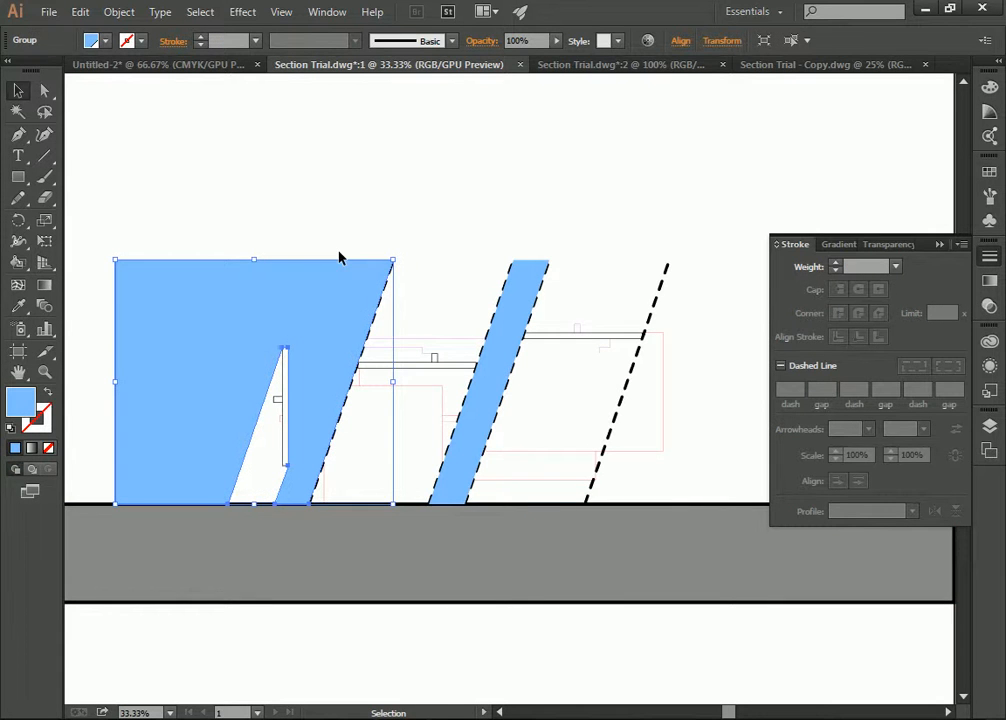
left_click(535, 264, "shift")
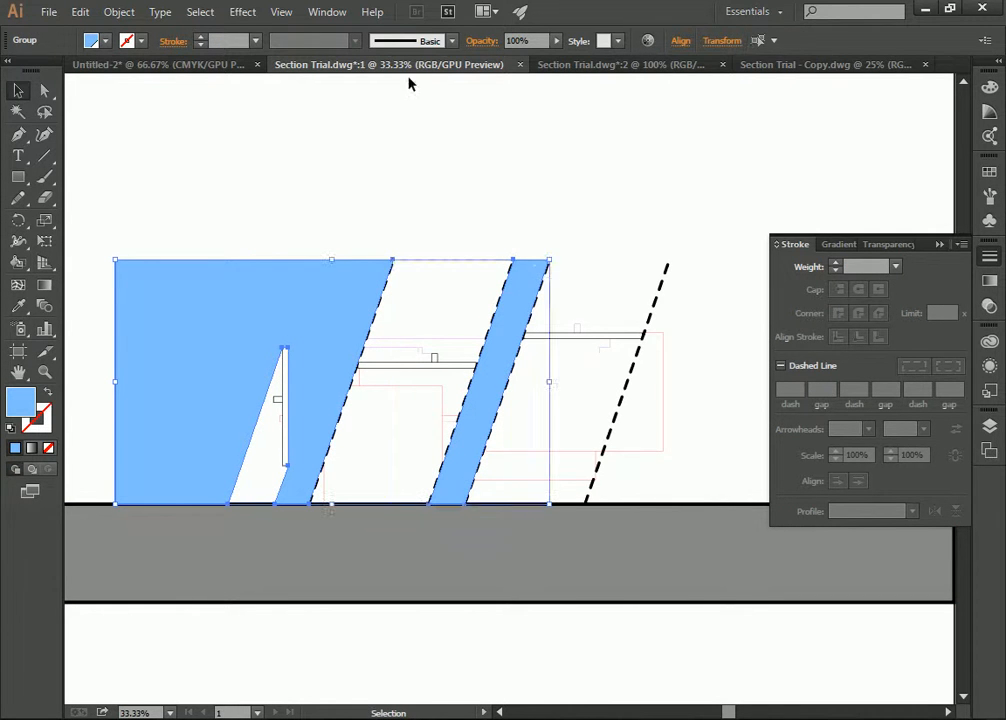
left_click(104, 40)
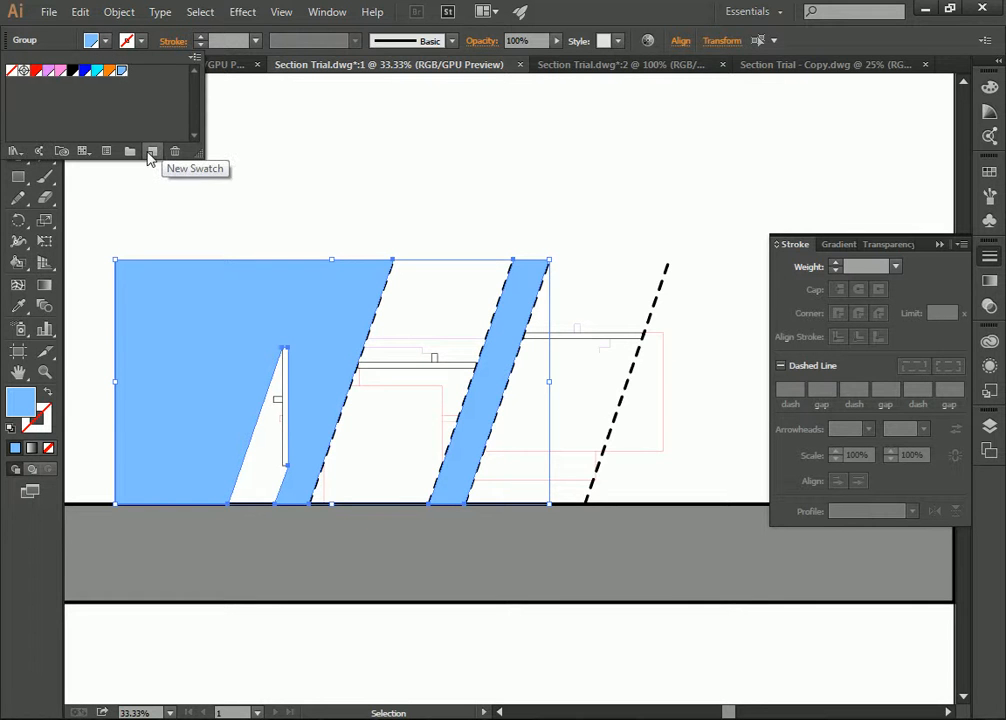
left_click(151, 152)
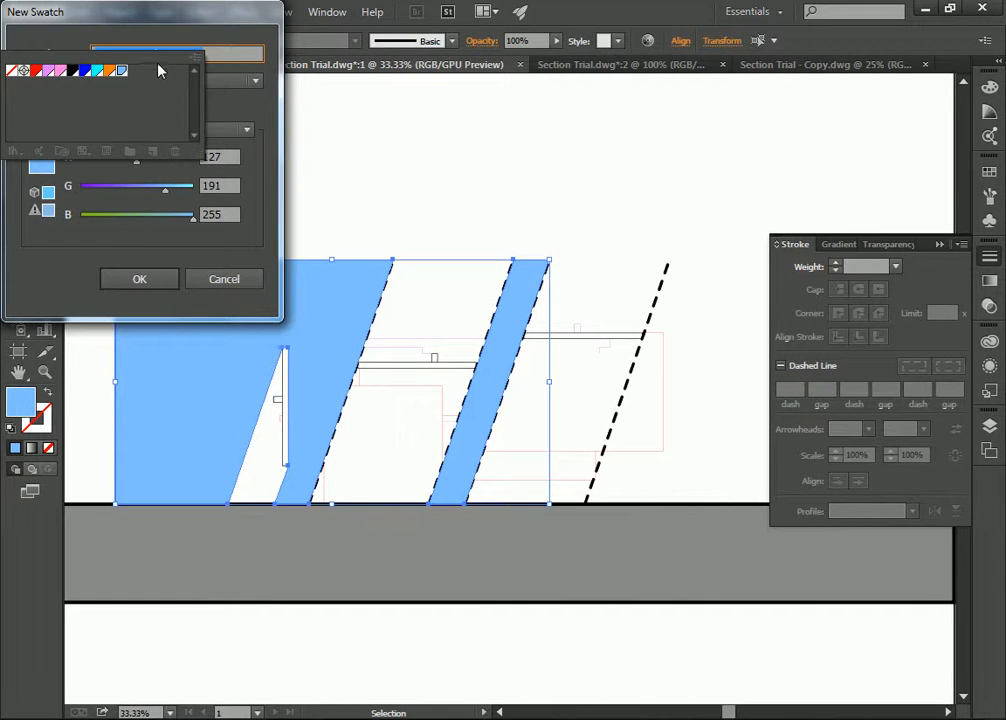
left_click_drag(224, 20, 458, 110)
left_click_drag(404, 302, 309, 313)
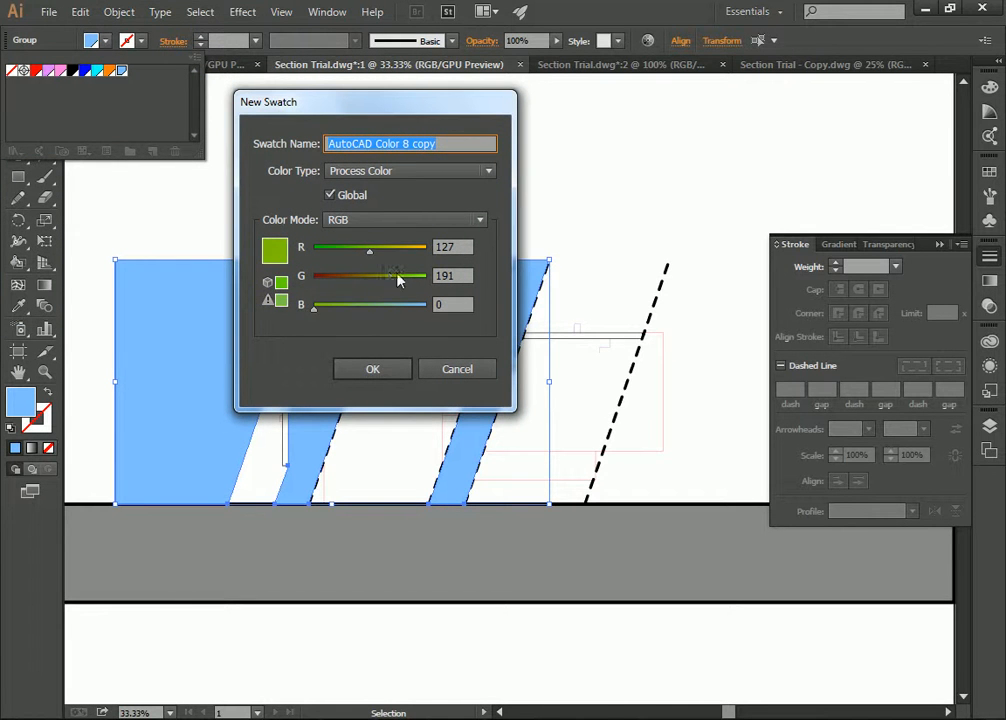
left_click_drag(369, 250, 451, 260)
left_click_drag(397, 281, 440, 300)
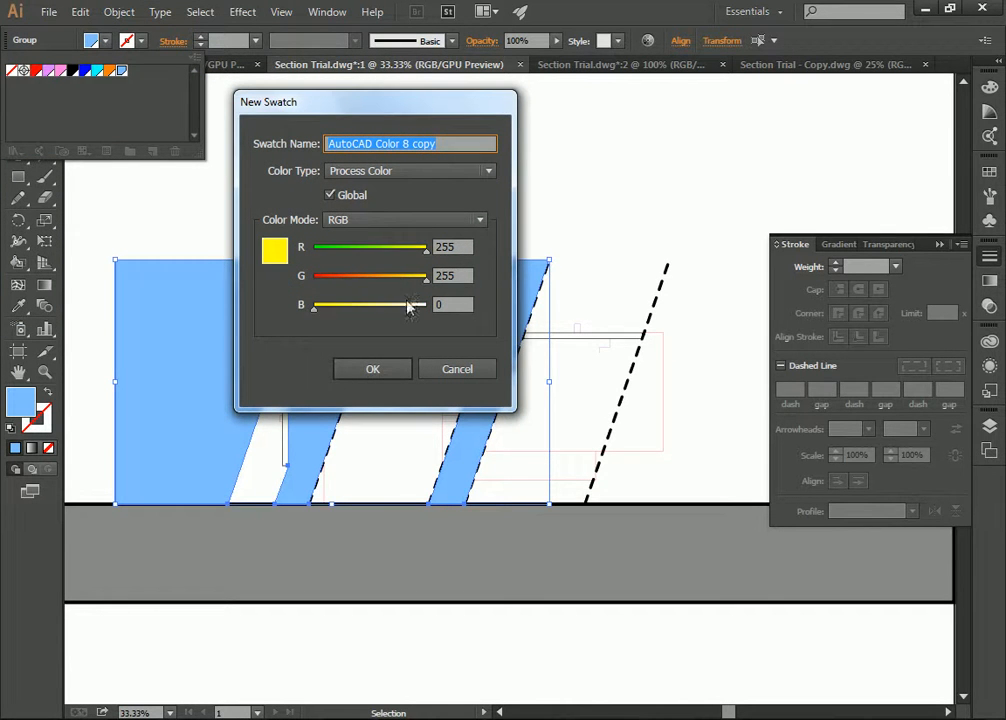
left_click(372, 371)
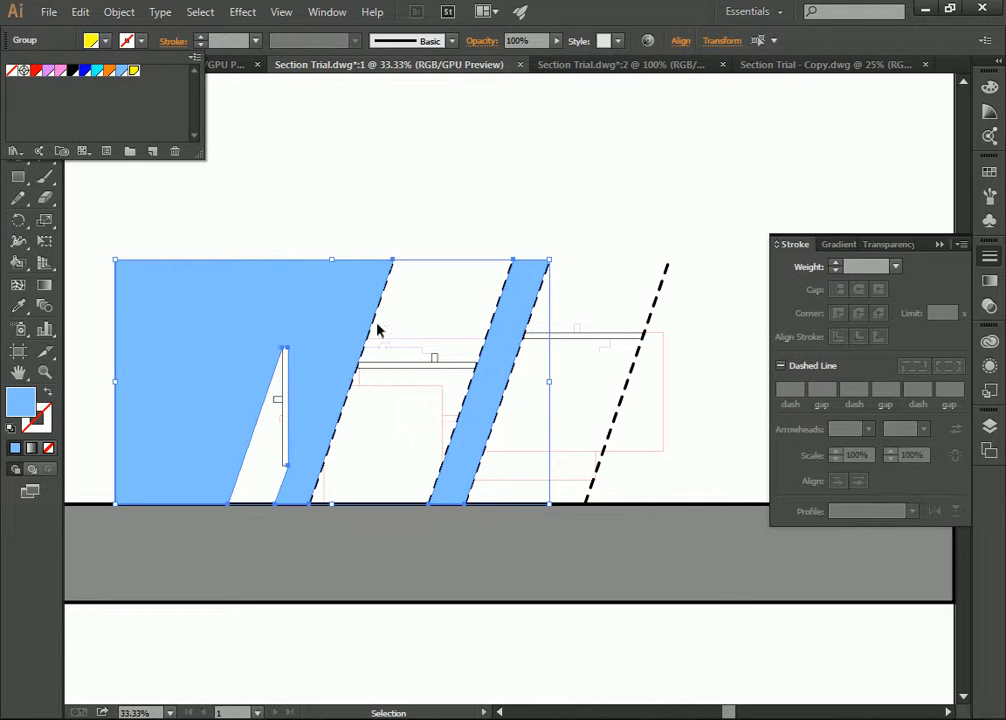
left_click(90, 42)
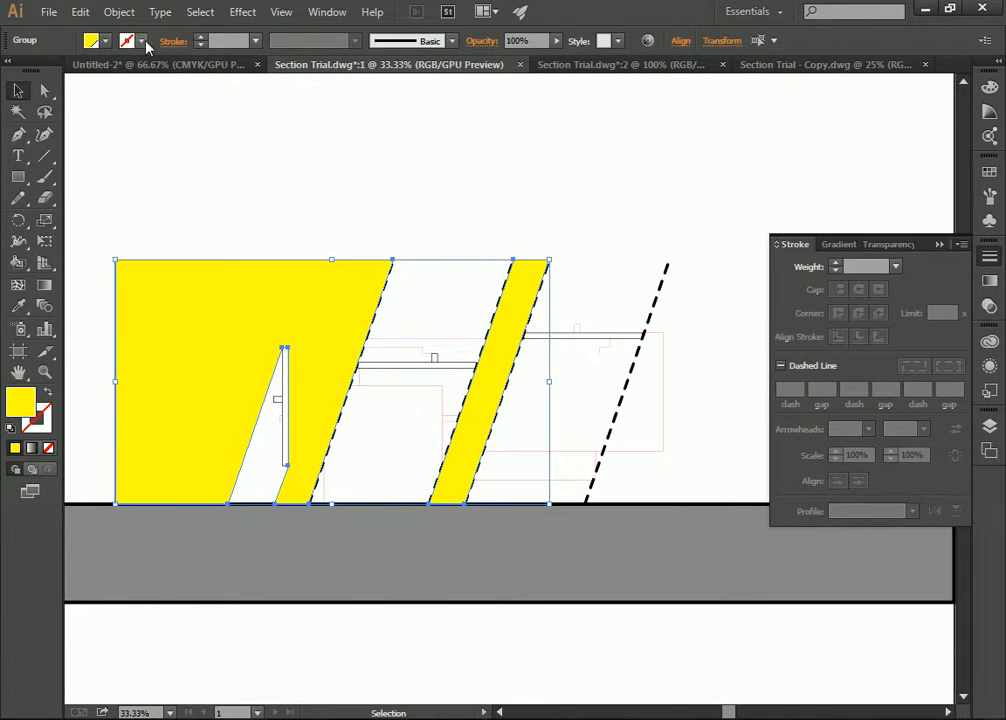
- Set the opacity of both yellow sun areas to 10%
left_click(520, 41)
type("10")
key("Return")
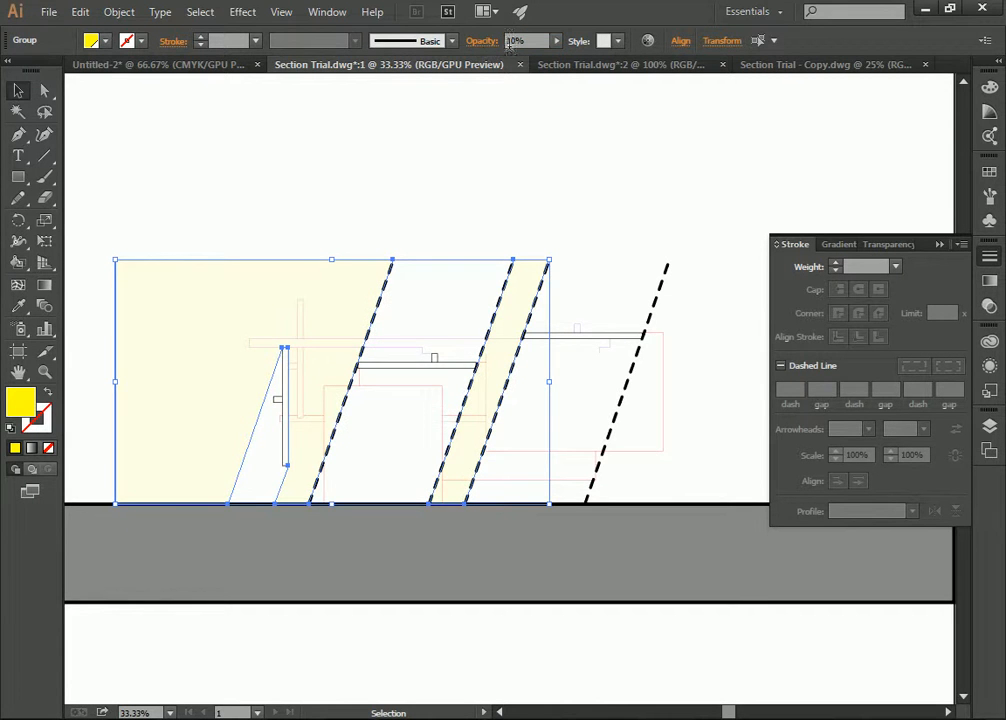
- Try deleting the two yellow sun areas and undo the deletion
key("Delete")
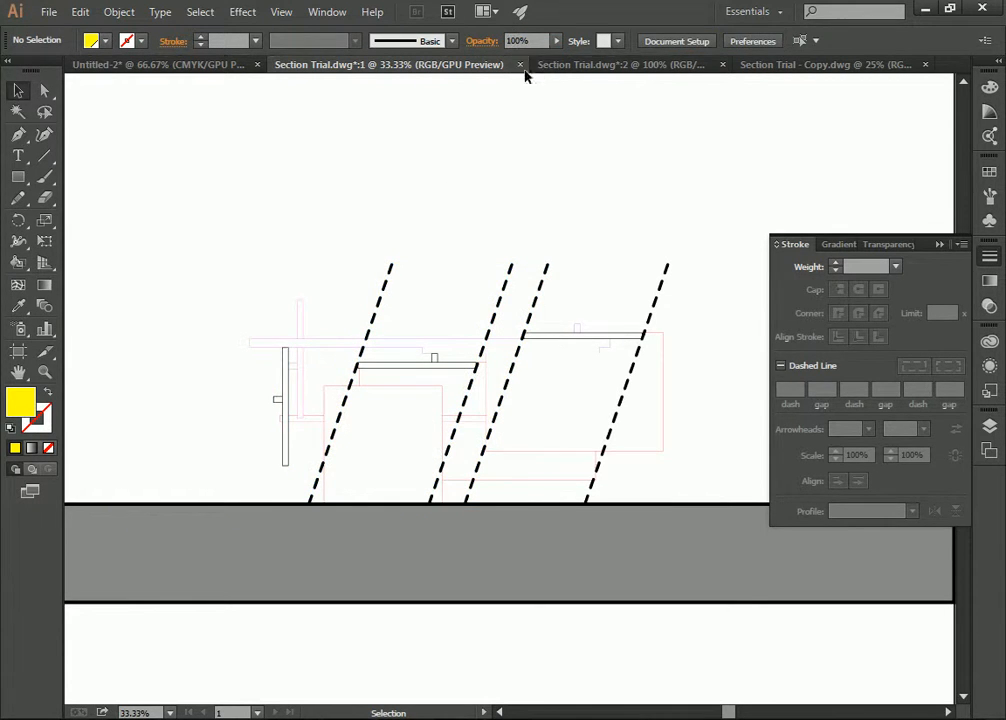
key("ctrl+z")
left_click(359, 254)
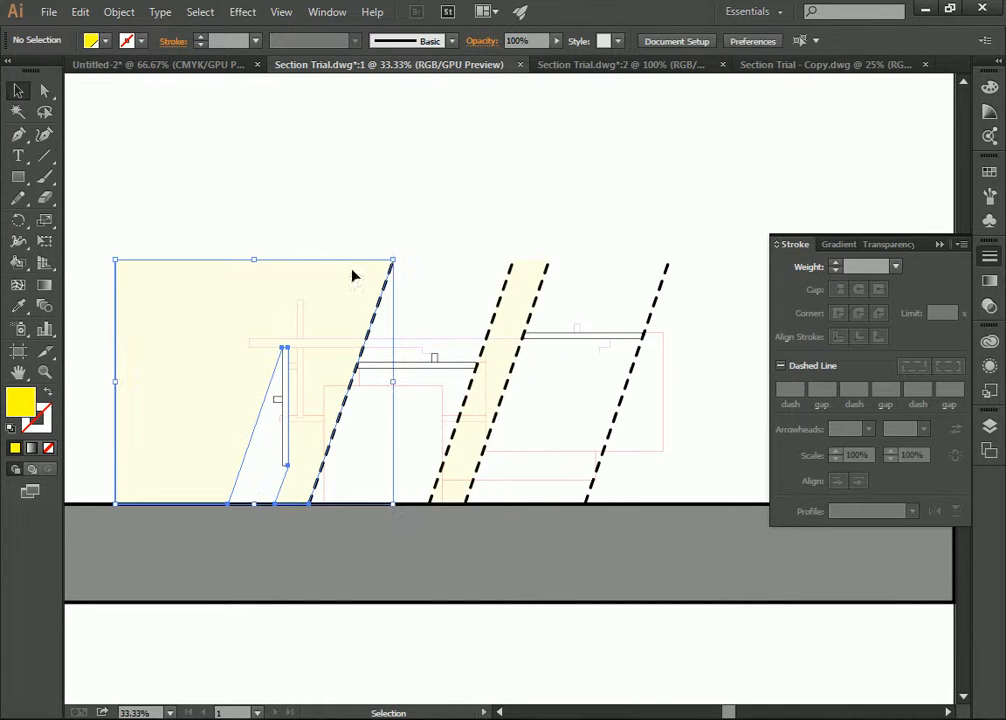
- Set the opacity of the large yellow sun area and the narrow yellow strip to 20% each
left_click(352, 276)
left_click(515, 41)
type("2")
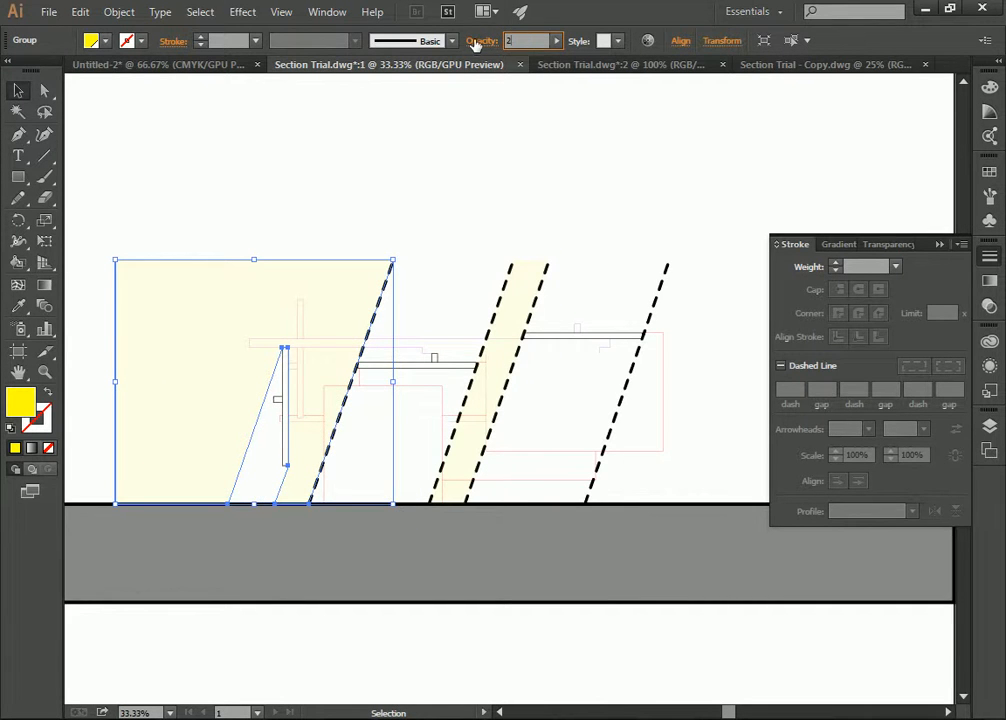
type("0")
key("Return")
left_click(511, 224)
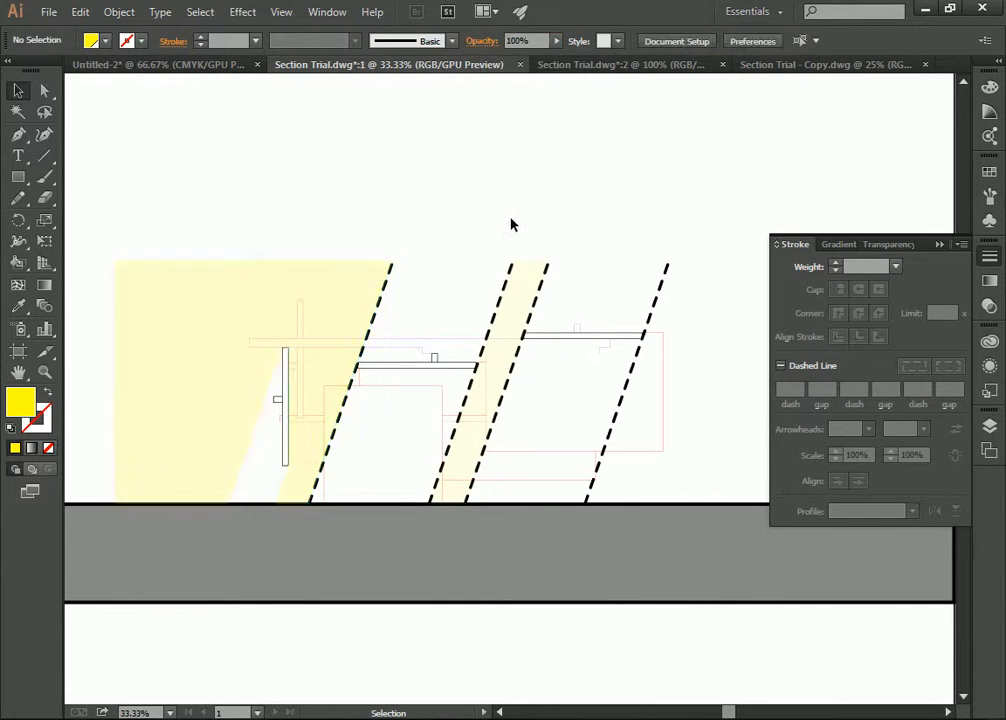
left_click(543, 264)
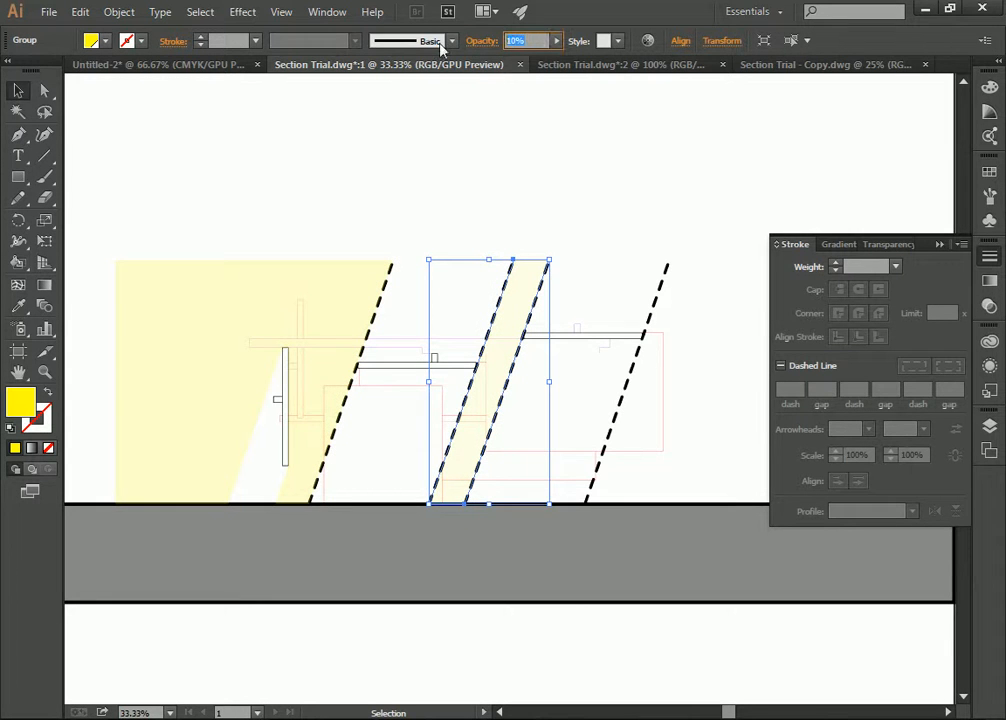
left_click(489, 220)
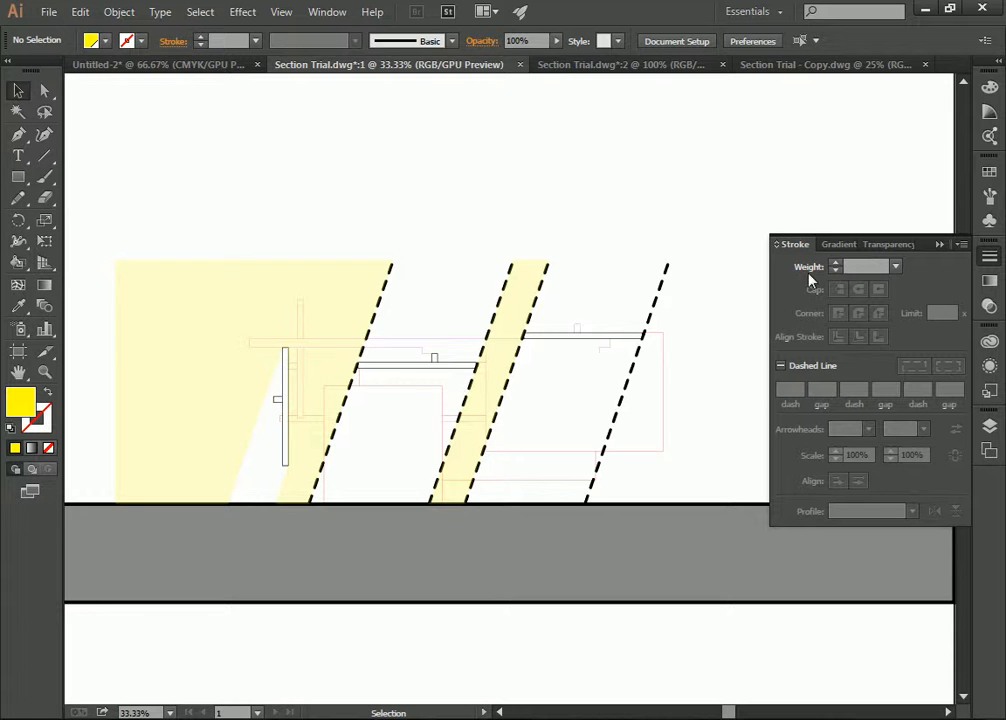
- Give the Wall 1 layer's linework a black [Registration] stroke with a weight of 0.75 pt
left_click(990, 426)
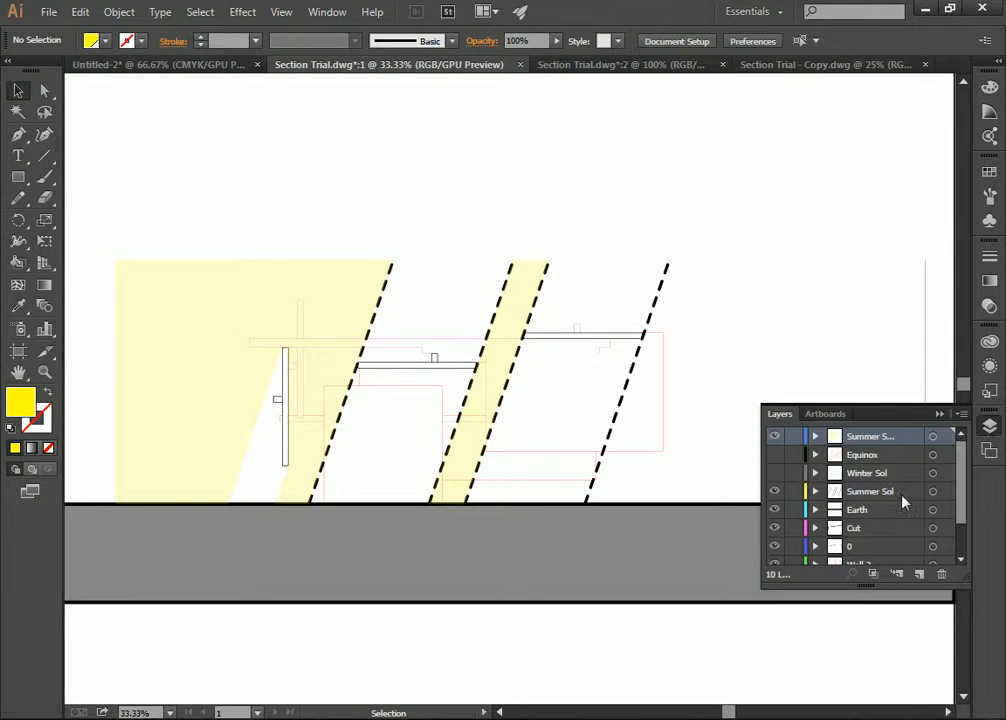
left_click_drag(957, 486, 964, 516)
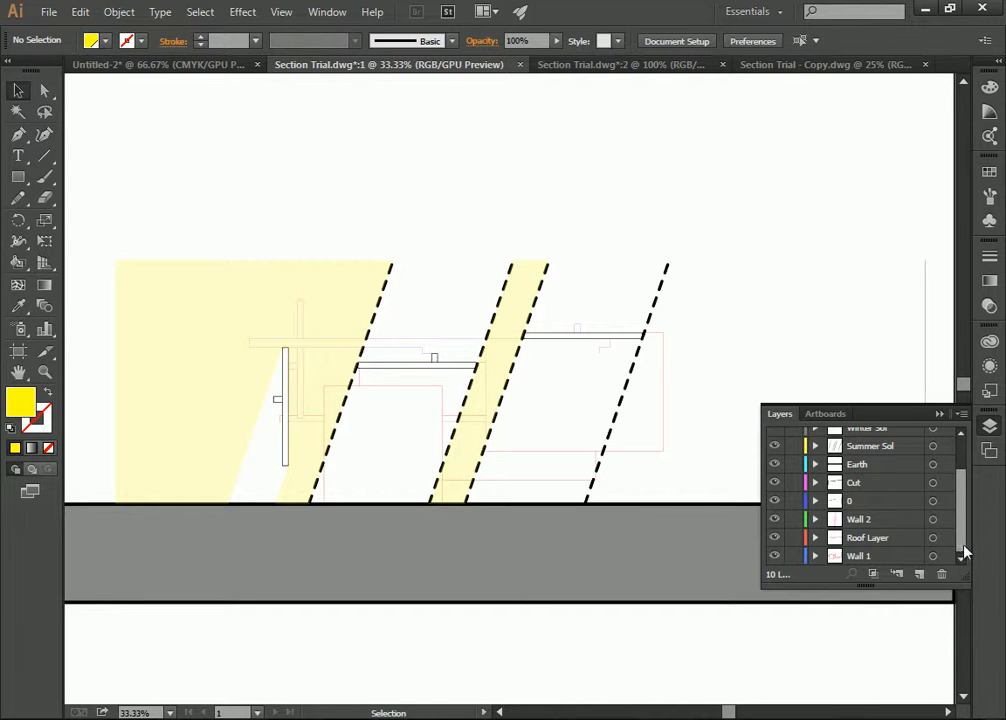
left_click(914, 562)
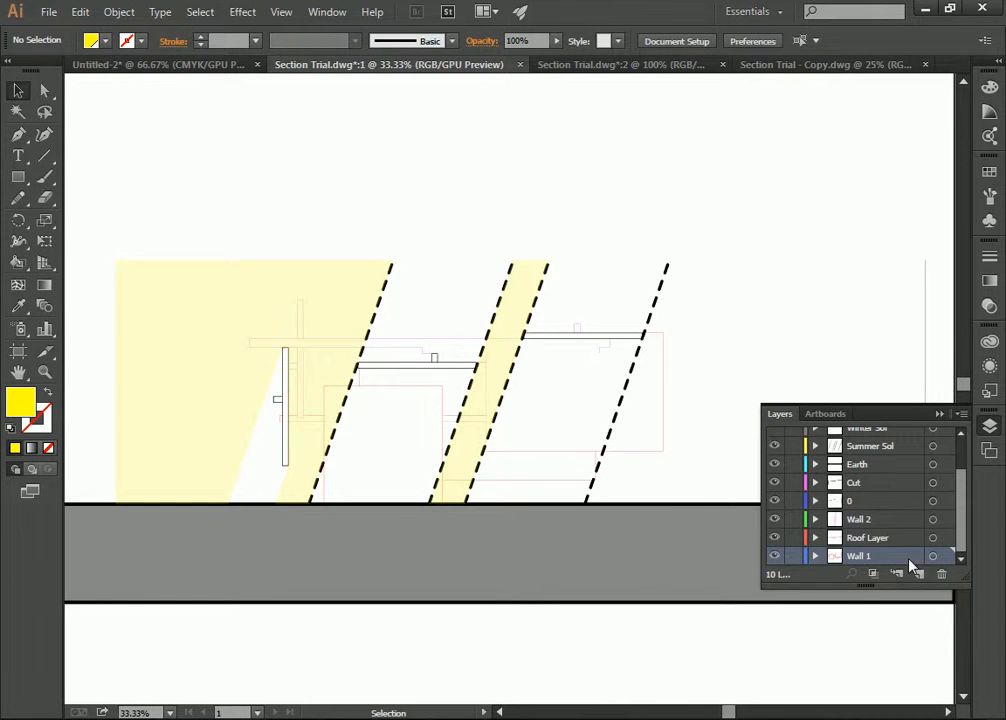
left_click(946, 556)
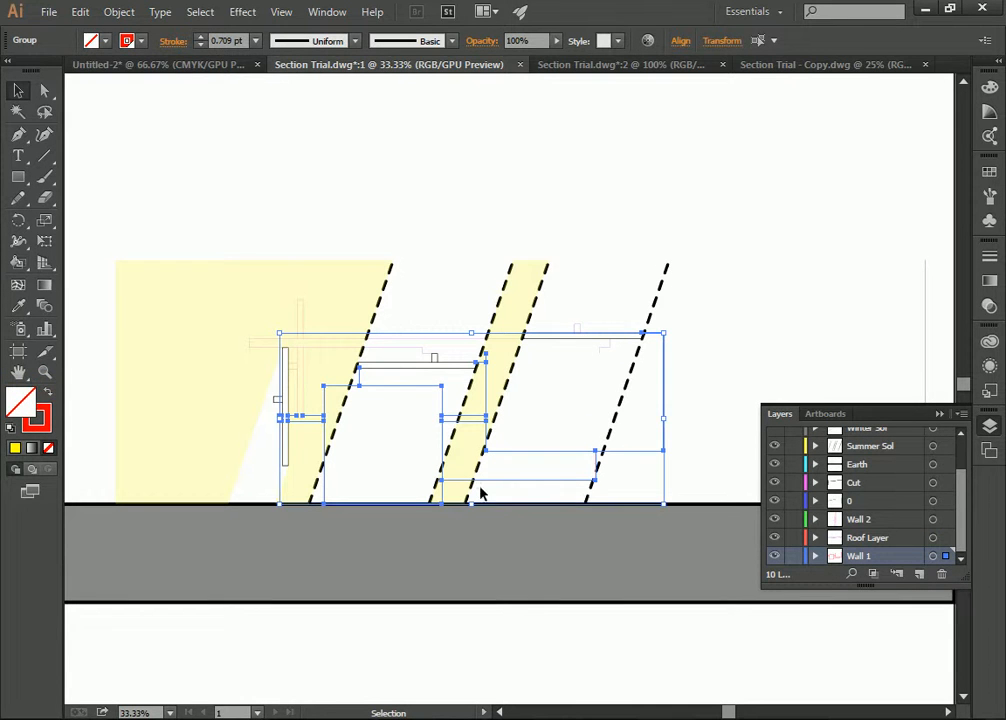
left_click(141, 40)
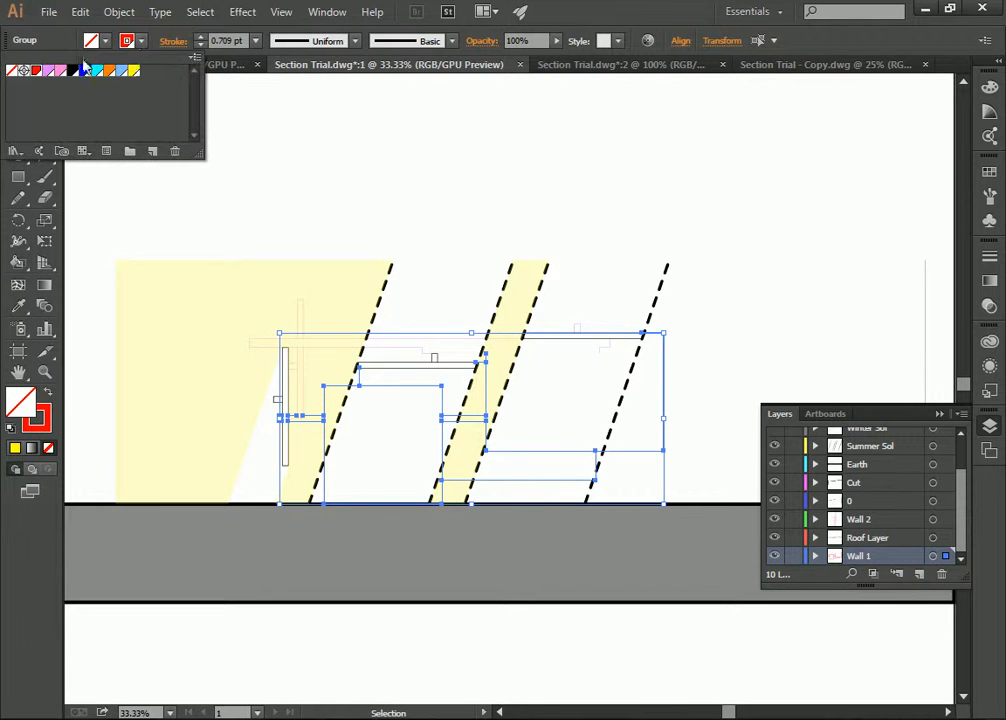
left_click(24, 72)
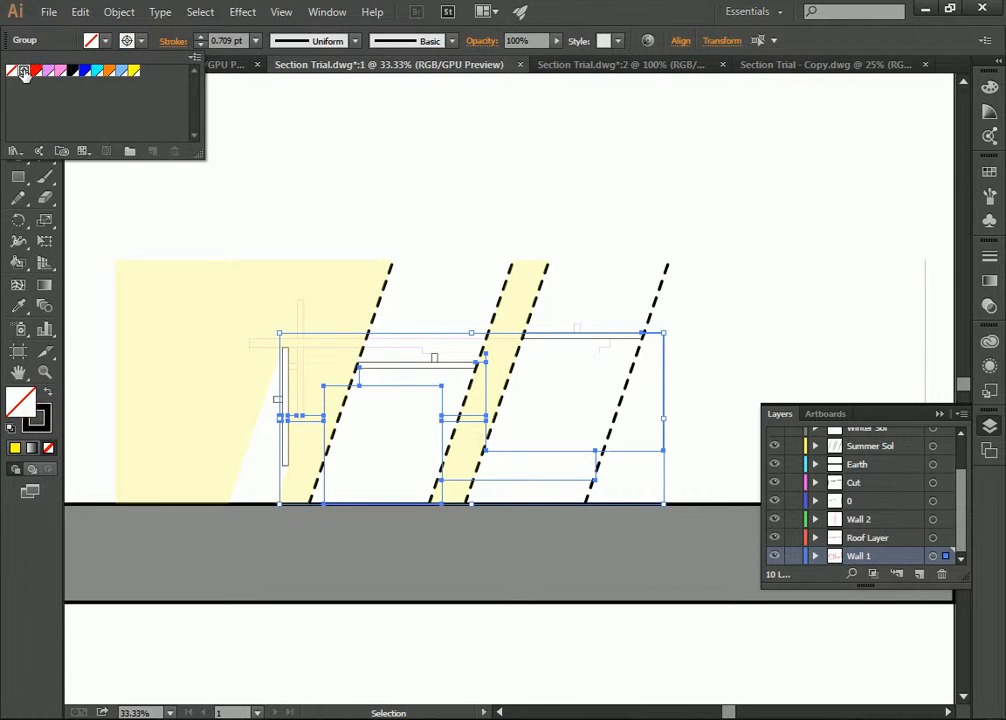
left_click(256, 40)
left_click(277, 99)
left_click(780, 289)
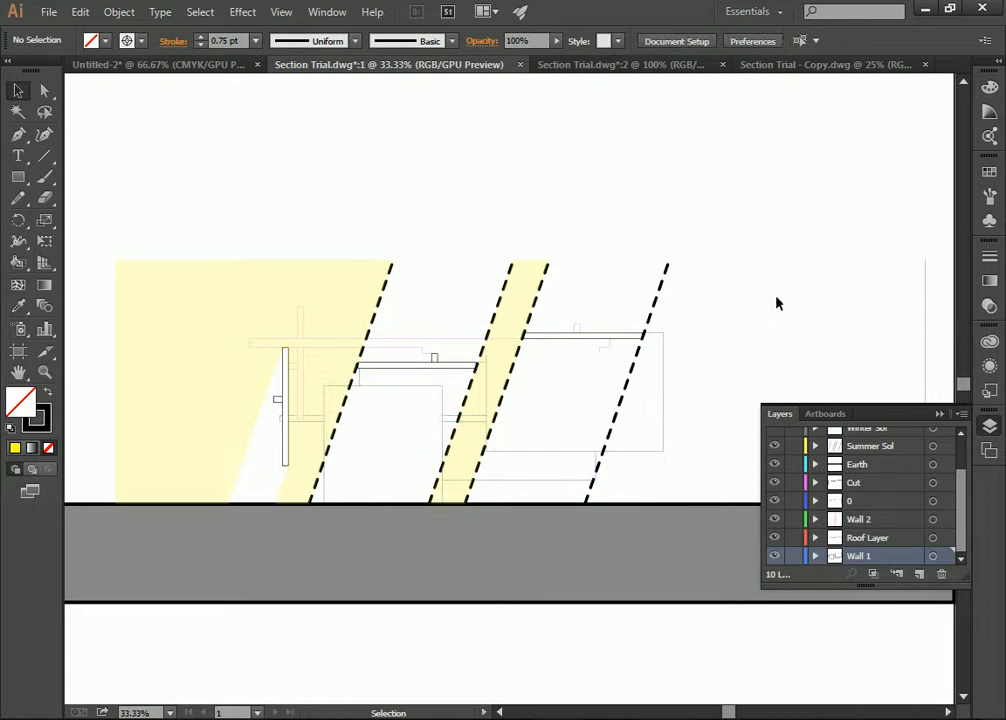
- Give the Wall 2 and Roof Layer linework together a black [Registration] stroke with a weight of 2 pt
left_click(947, 539)
left_click(948, 520)
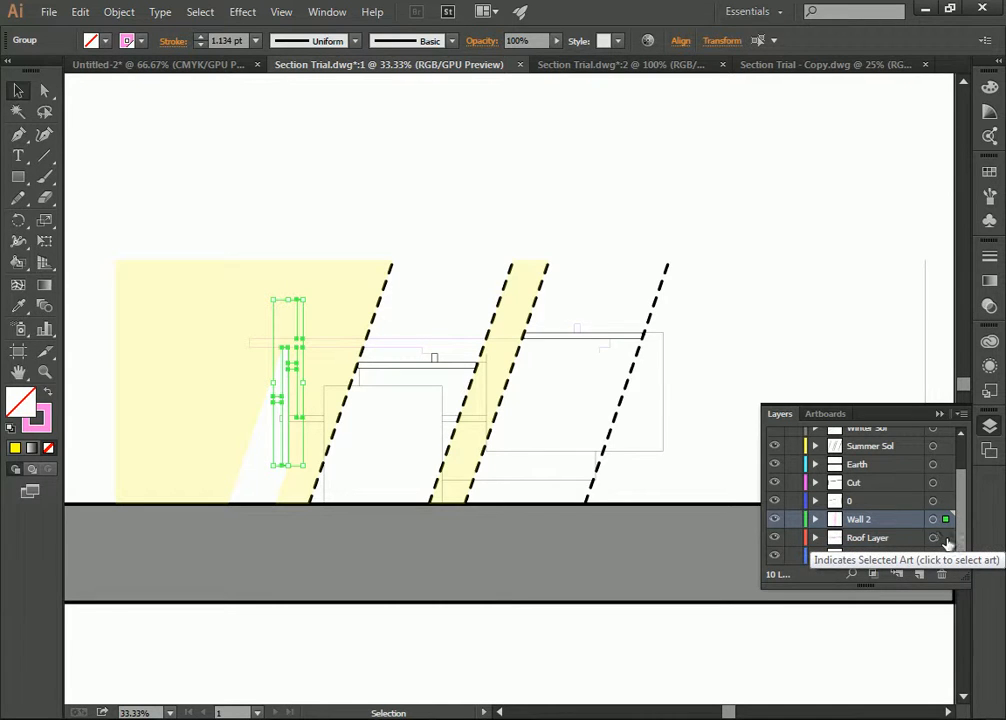
left_click(945, 538)
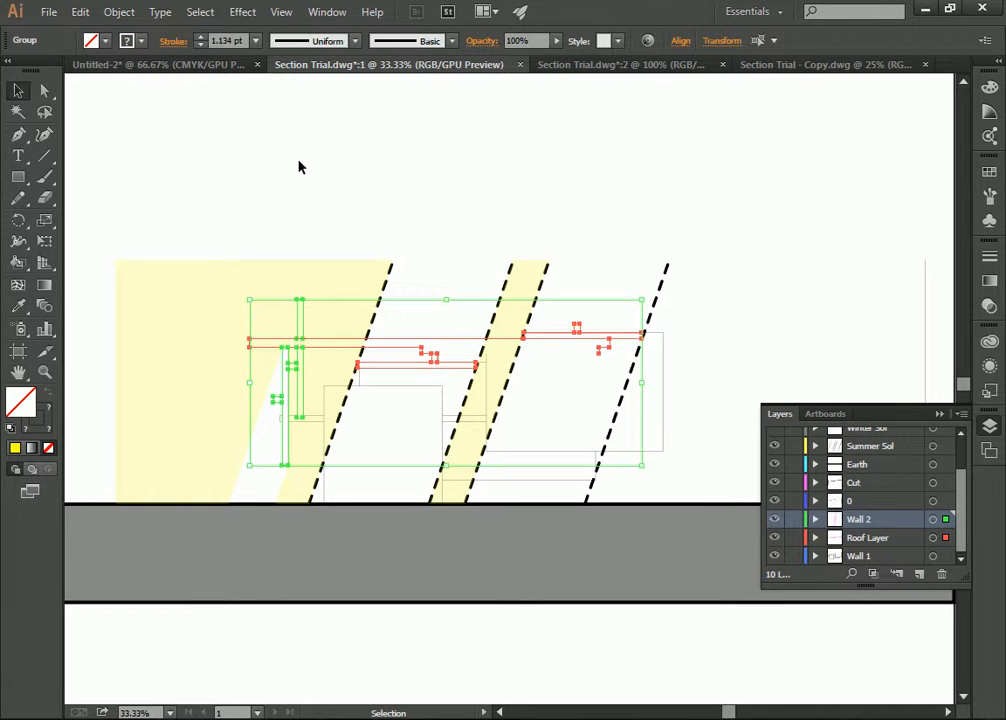
left_click(105, 40)
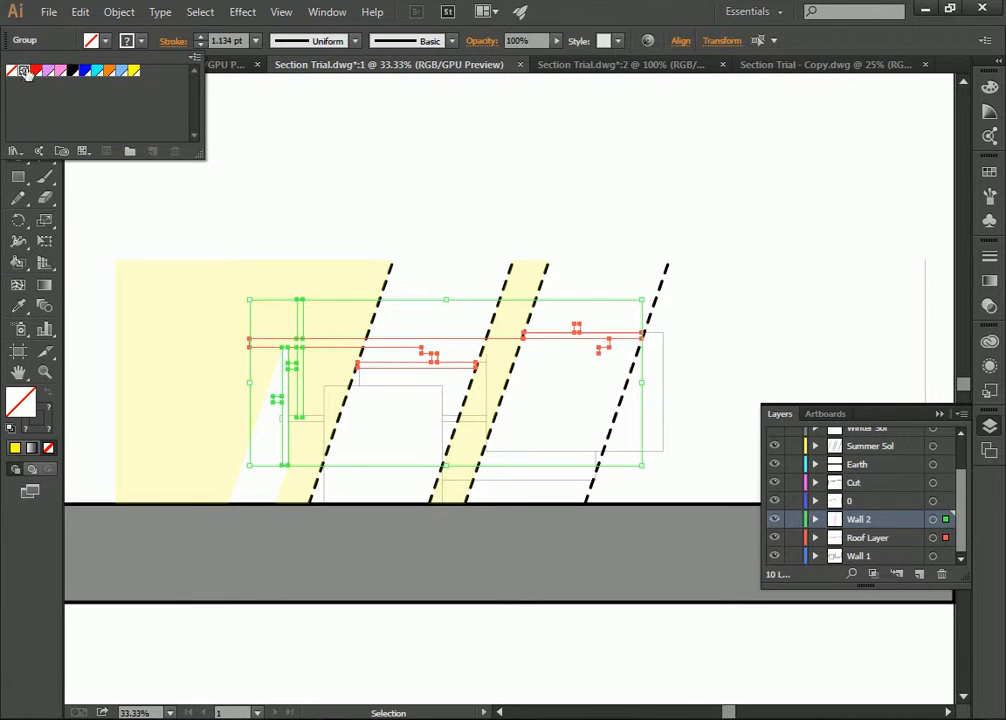
left_click(256, 40)
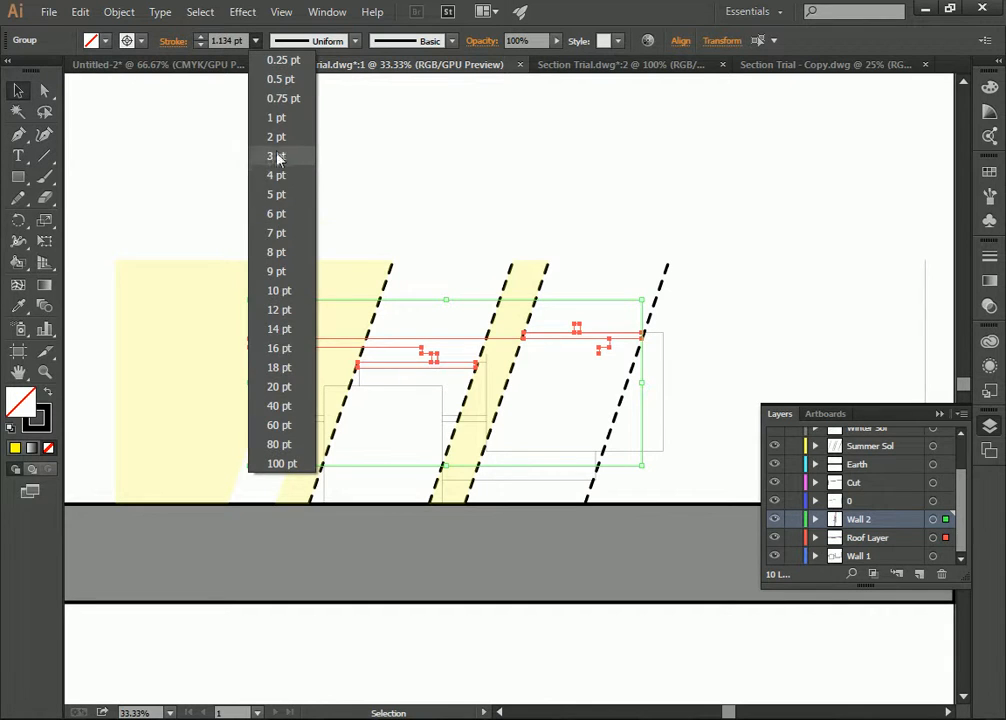
left_click(276, 160)
left_click(254, 42)
left_click(276, 136)
left_click(470, 203)
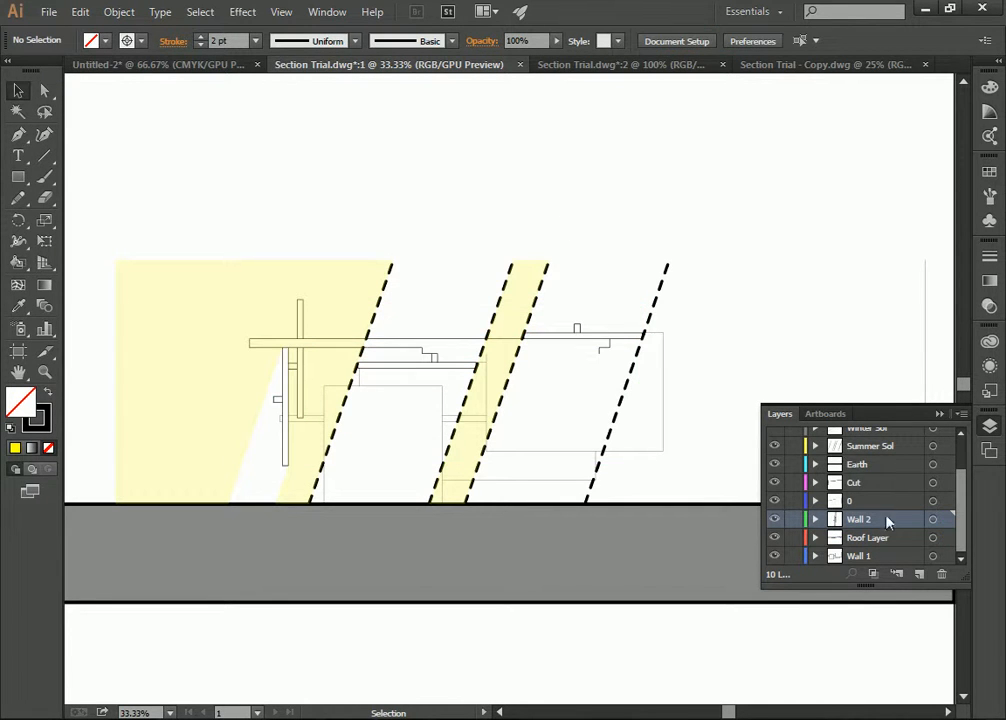
- Try a 4 pt stroke weight on the Cut layer's linework
scroll(966, 514, "up", 1)
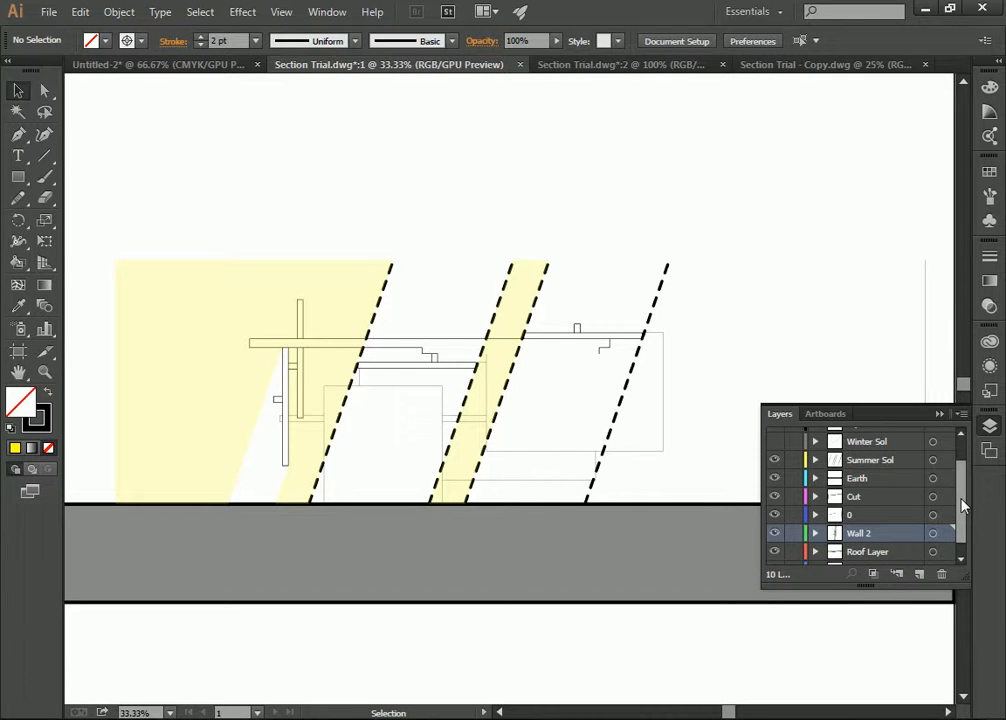
left_click(945, 498)
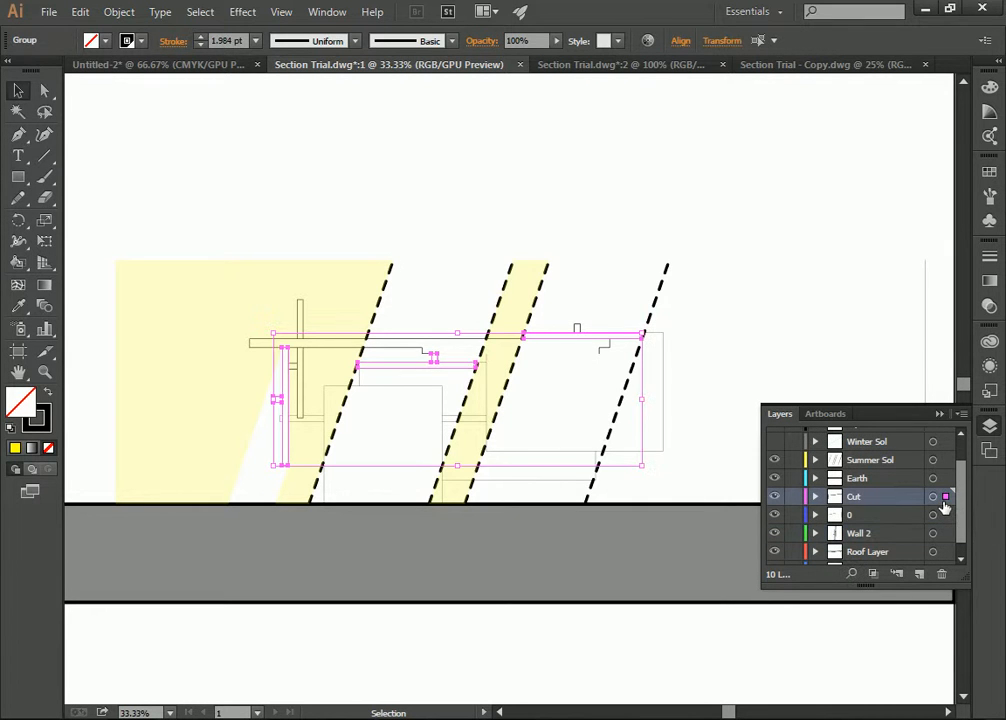
left_click(257, 41)
left_click(280, 173)
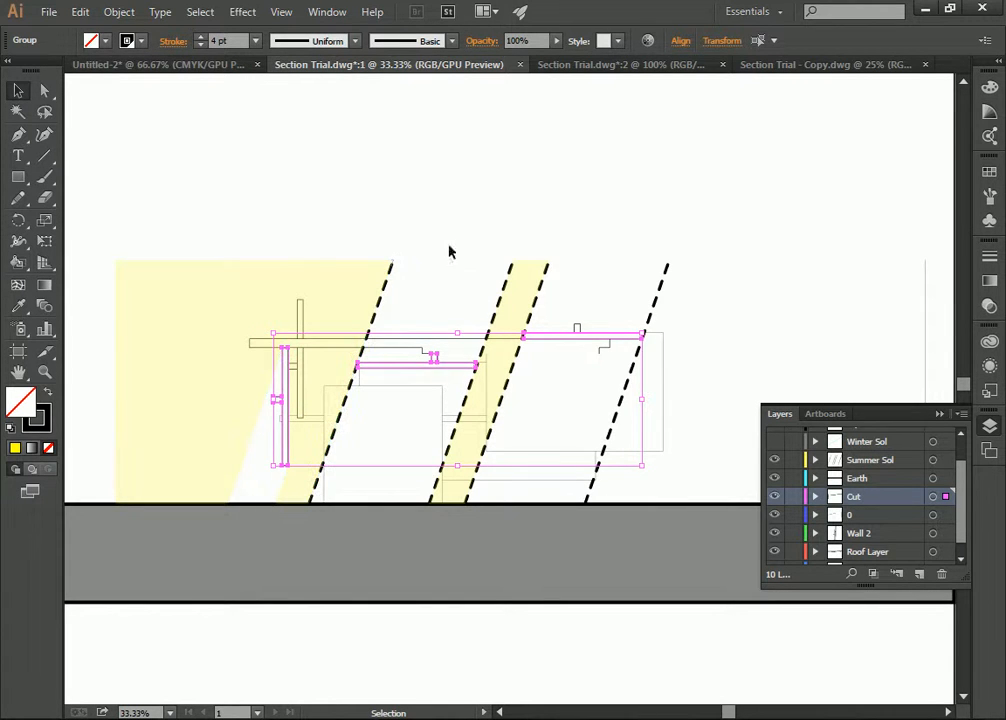
scroll(571, 410, "up", 1)
scroll(571, 410, "down", 1)
left_click(112, 16)
mouse_move(278, 487)
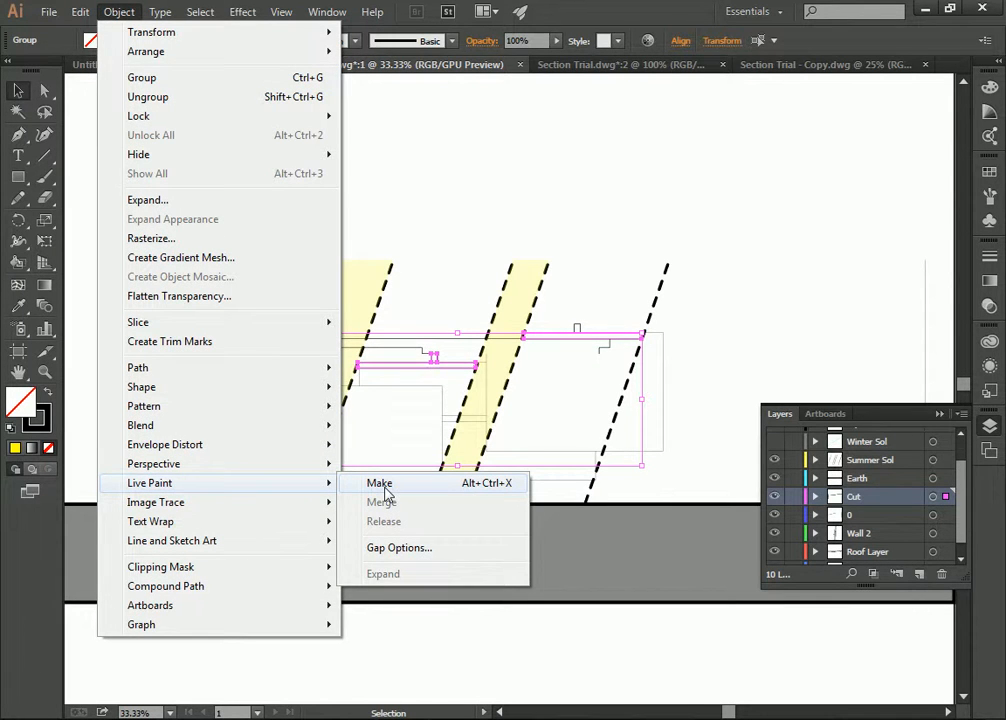
mouse_move(272, 372)
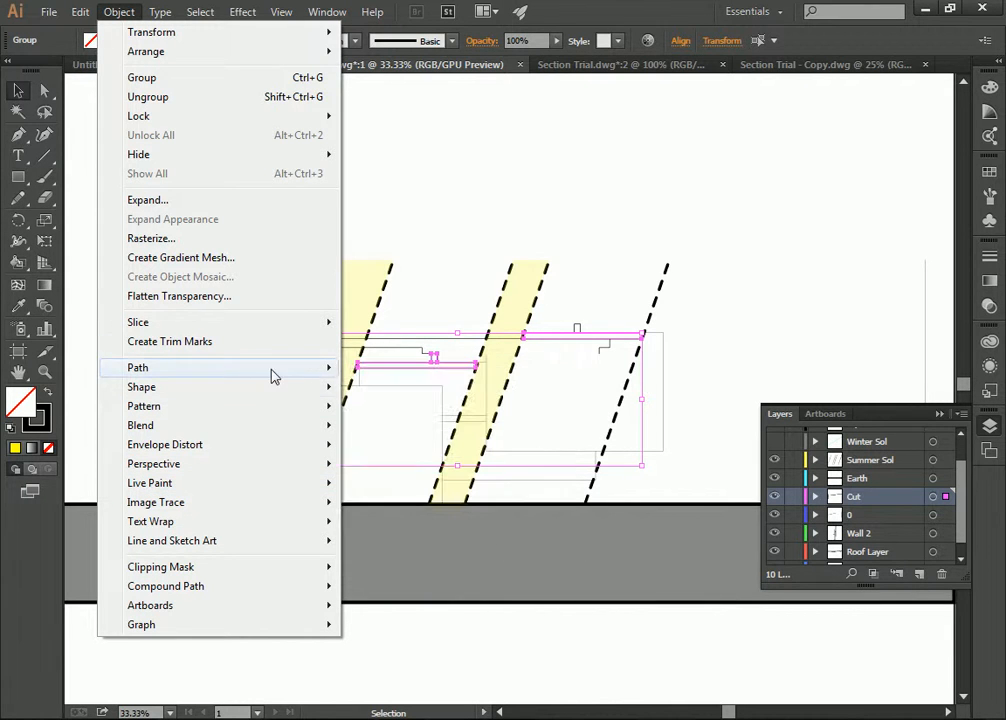
left_click(13, 537)
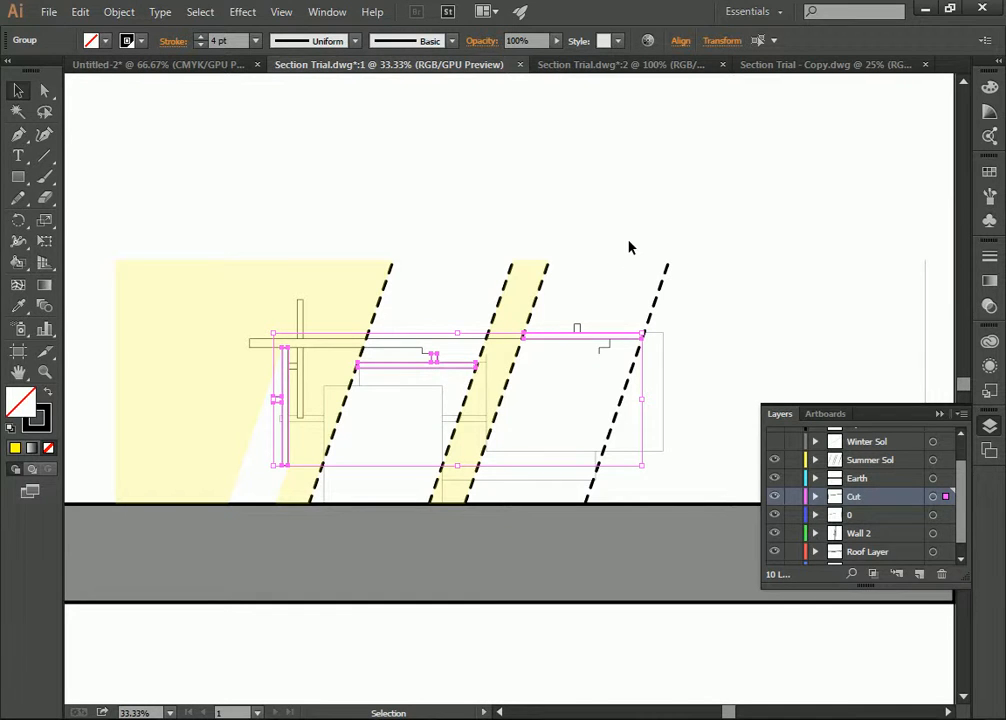
- Try making the Cut linework a Live Paint group and filling its wall and roof sections with black [Registration]
key("k")
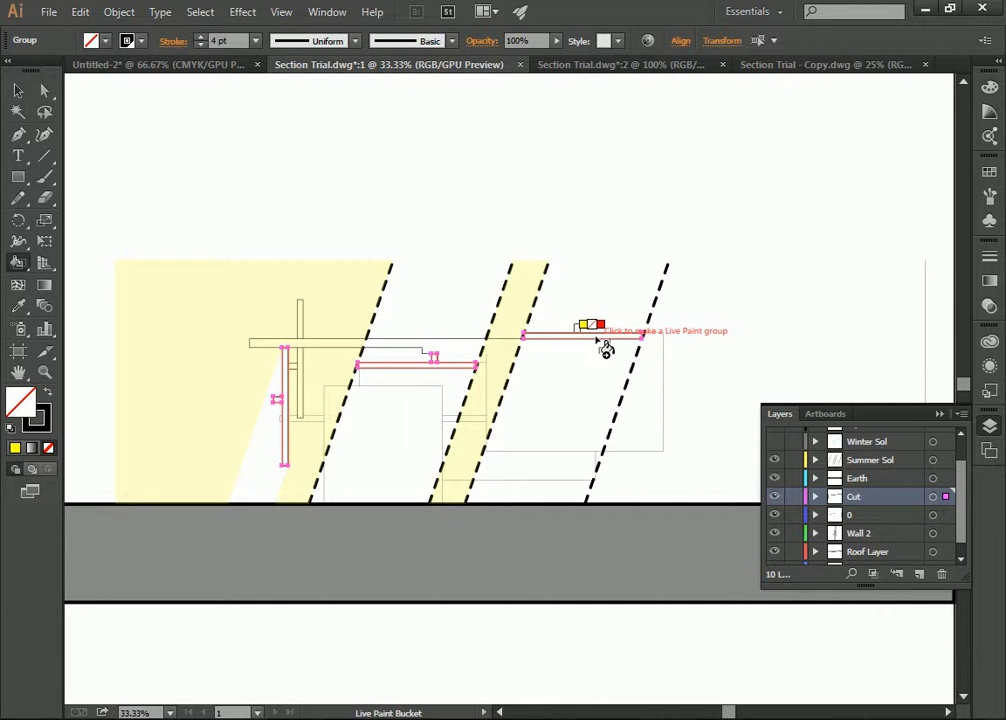
left_click(604, 347)
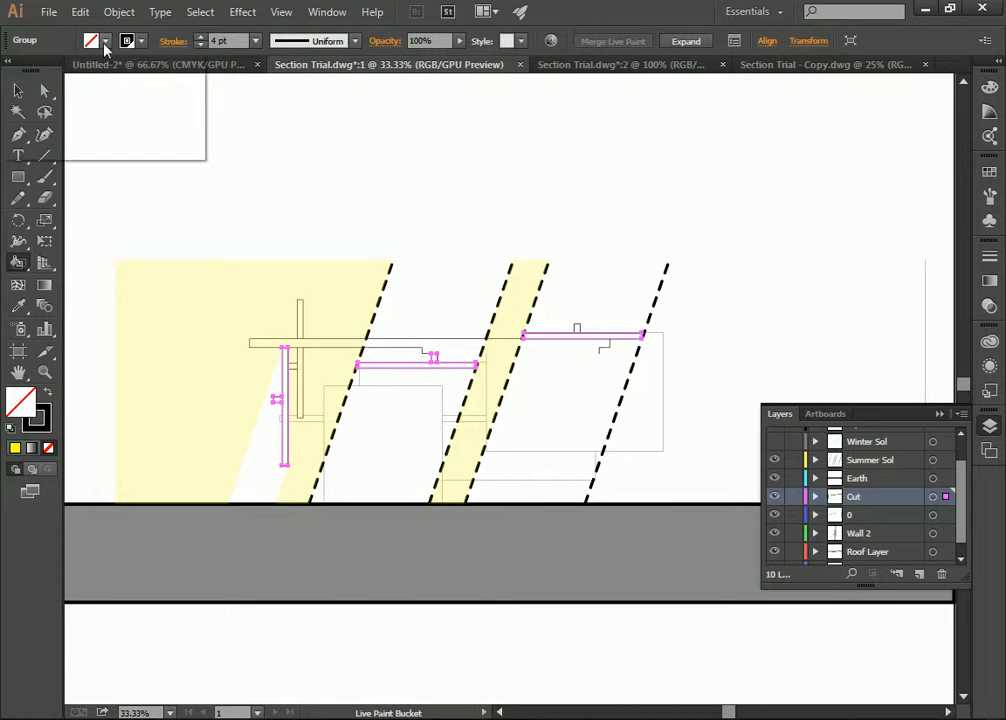
left_click(91, 40)
left_click(24, 70)
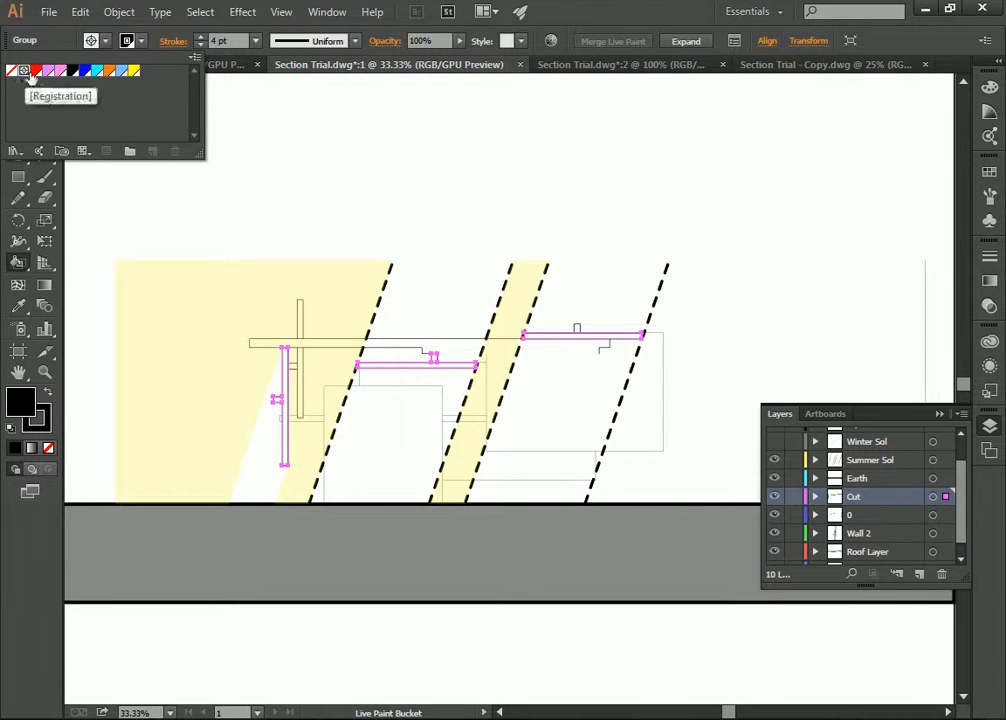
left_click(291, 400)
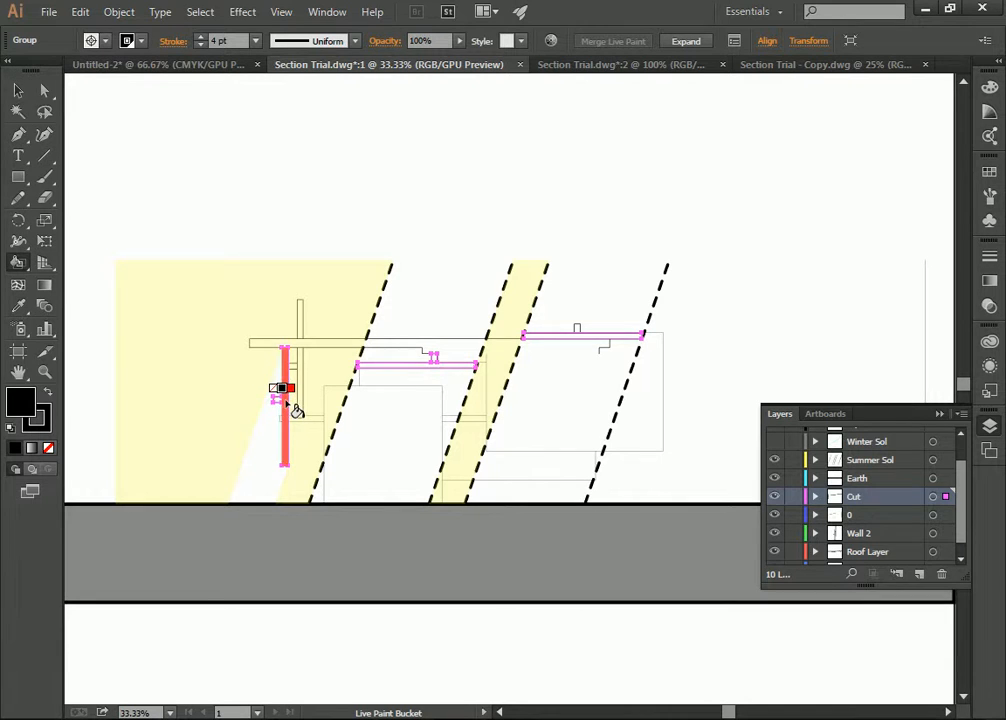
left_click(291, 406)
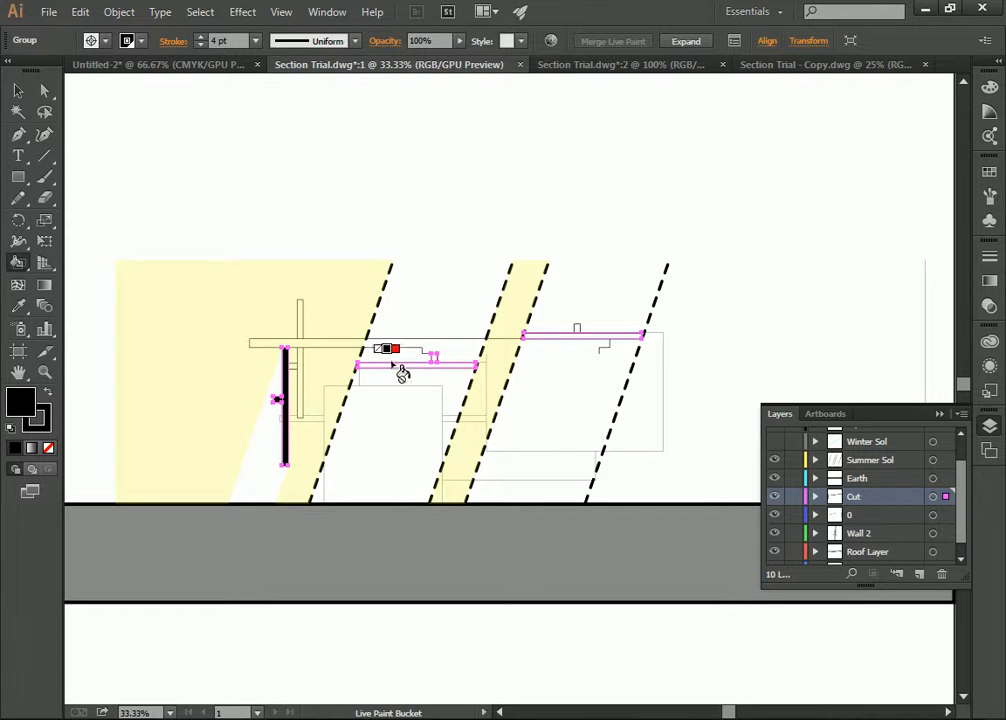
left_click(428, 370)
left_click(604, 338)
left_click(20, 92)
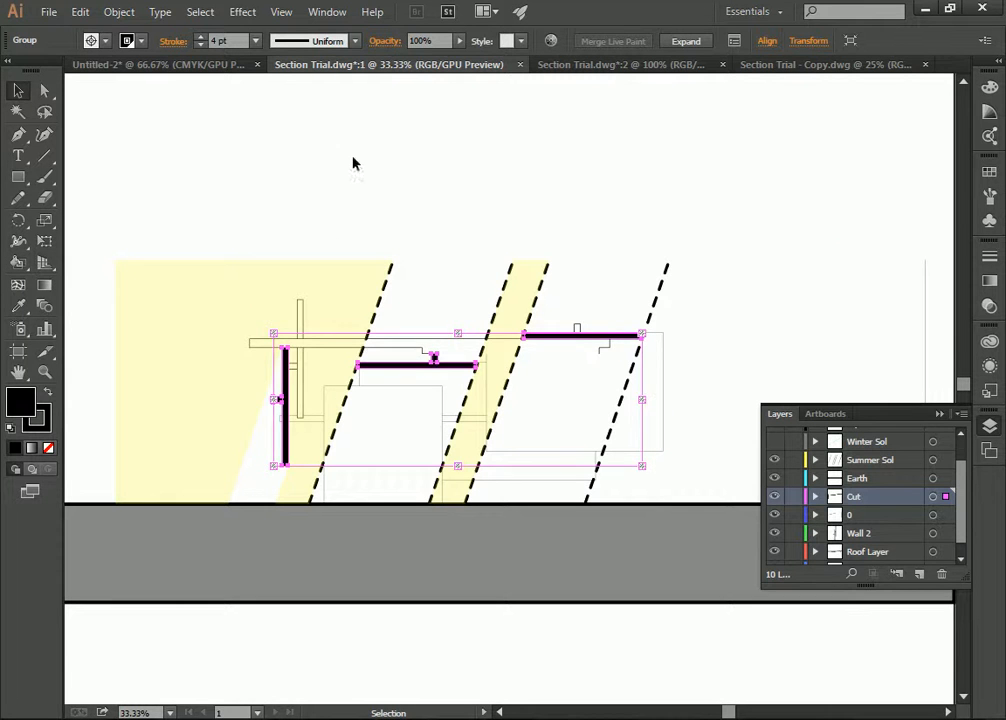
- Undo the black Live Paint fills, the Live Paint group and the 4 pt stroke weight on the Cut layer
left_click(146, 135)
key("a")
key("ctrl+a")
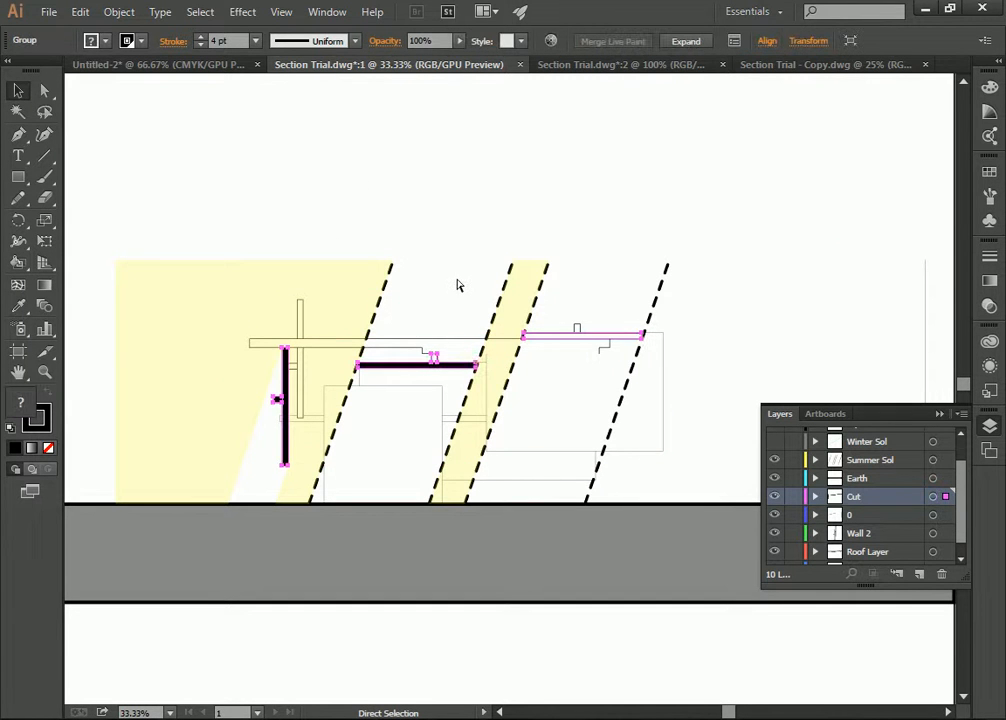
key("slash")
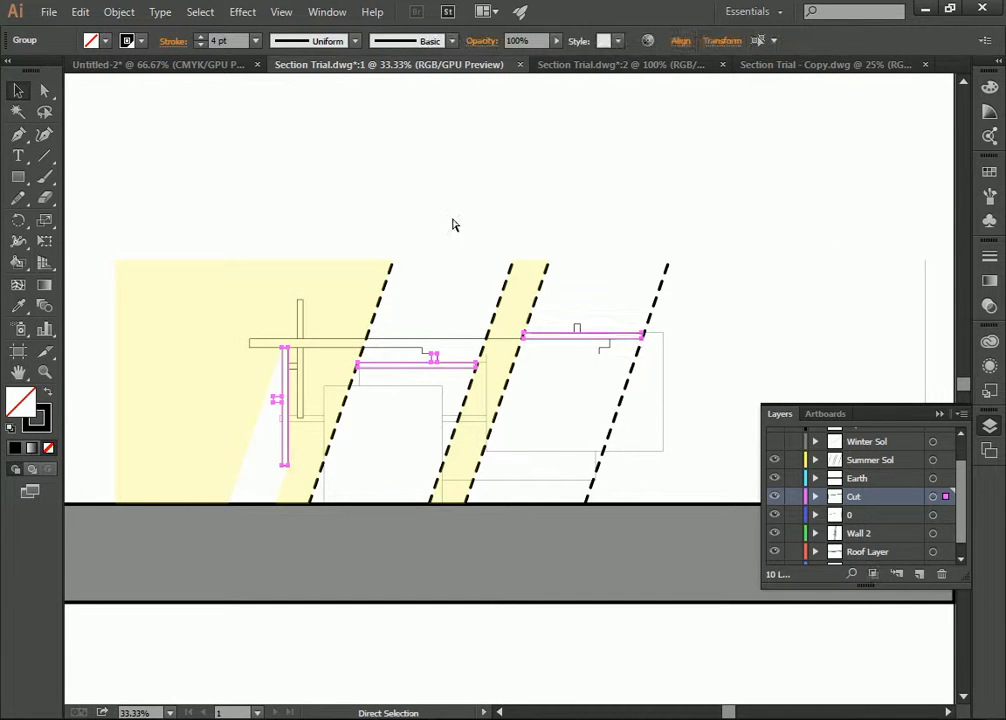
key("v")
key("ctrl+shift+a")
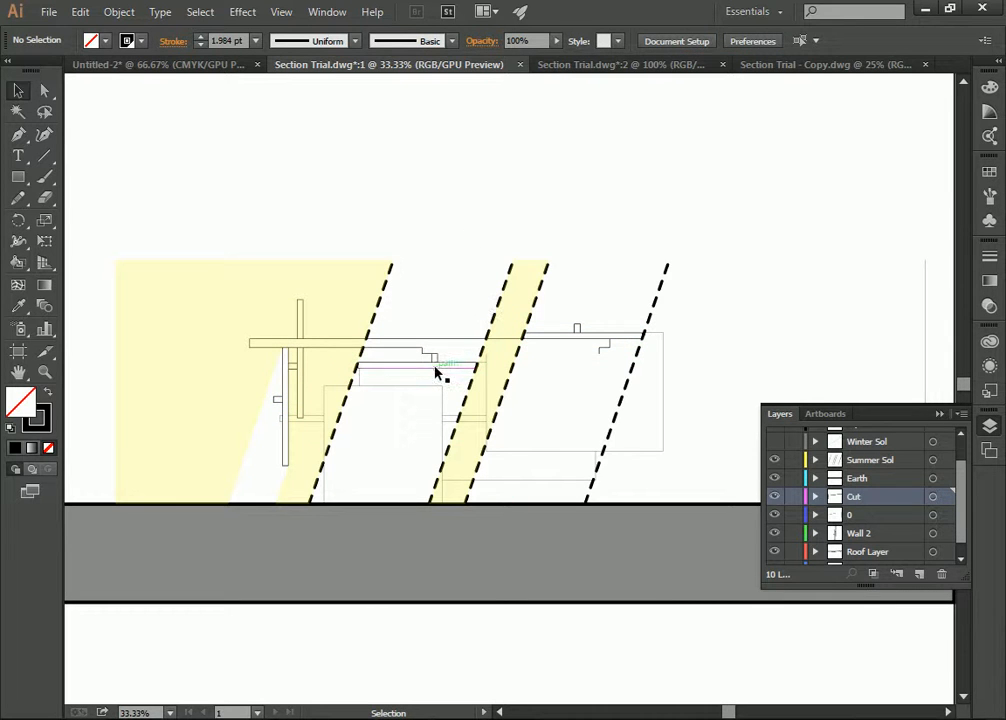
- Reapply a 4 pt stroke weight to all artwork on the Cut layer
left_click(944, 496)
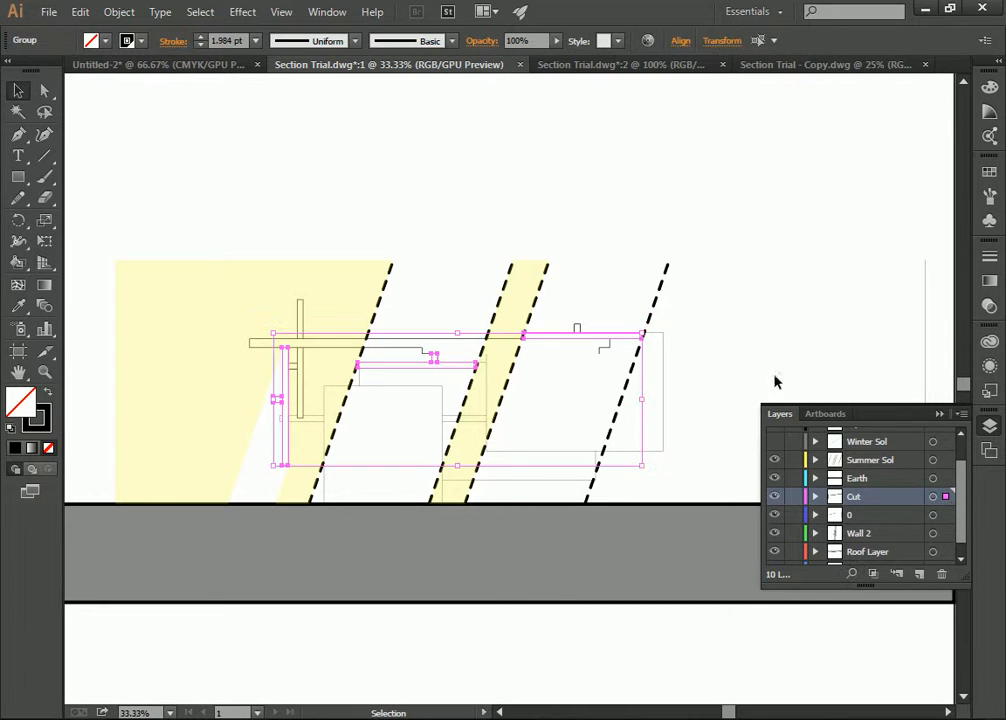
left_click(256, 41)
left_click(280, 173)
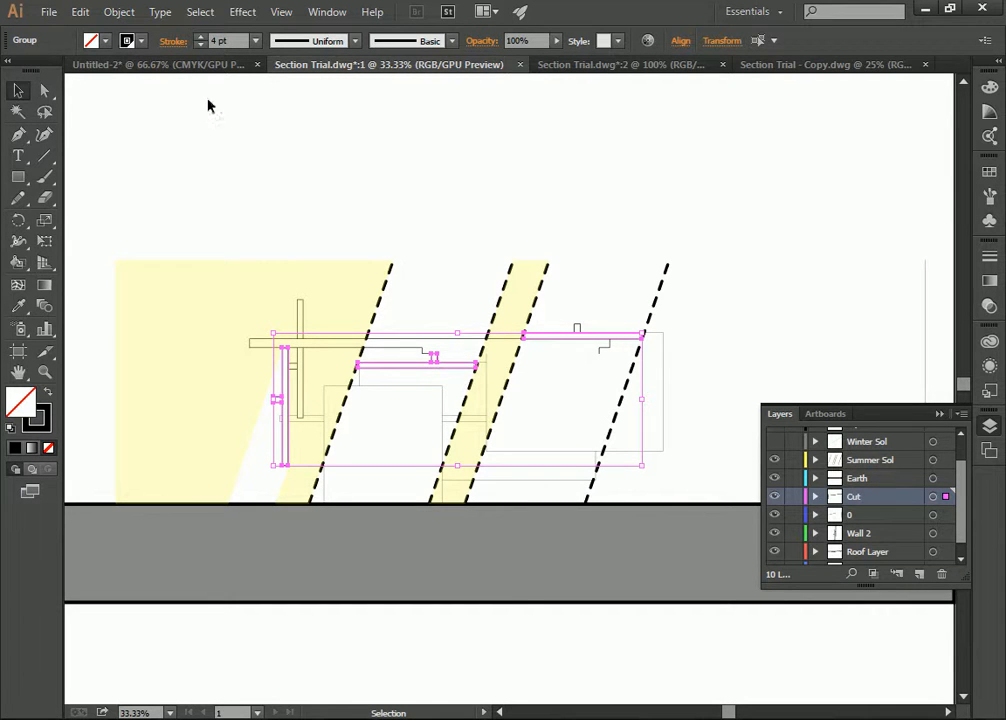
- Make the Cut linework a Live Paint group and fill its two roof slabs and the vertical wall with black [Registration]
key("k")
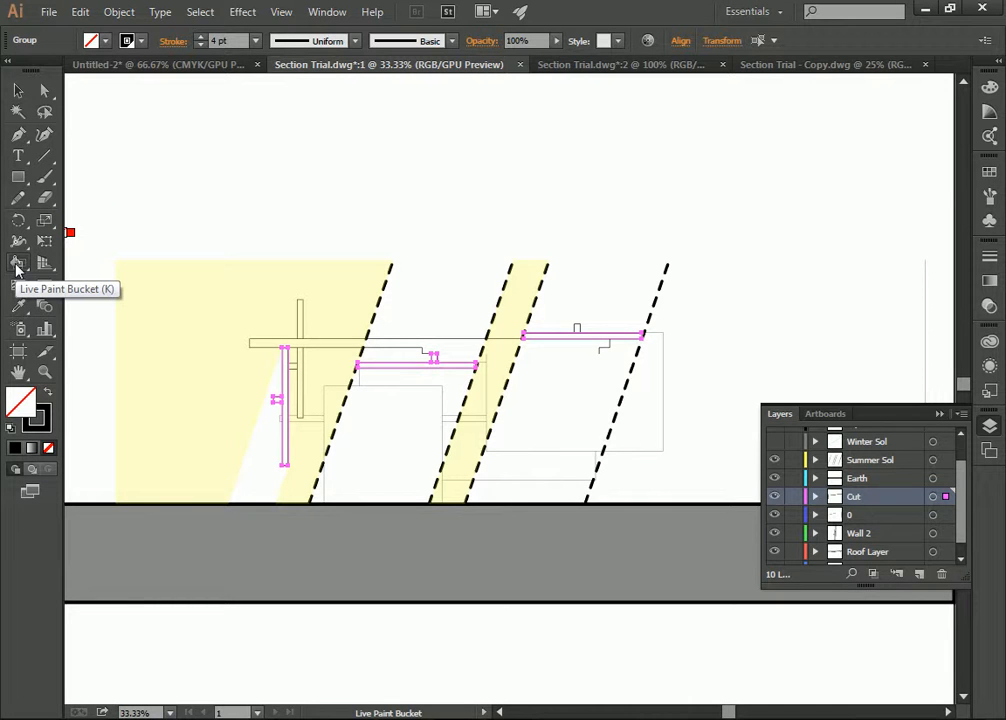
left_click(440, 372)
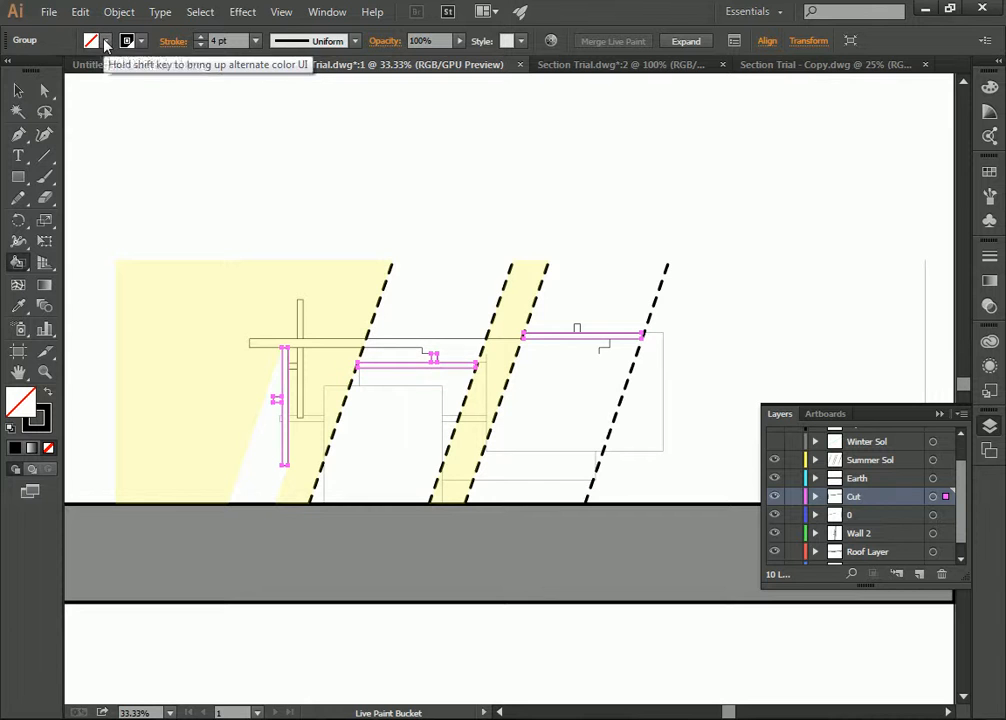
left_click(105, 45)
left_click(73, 70)
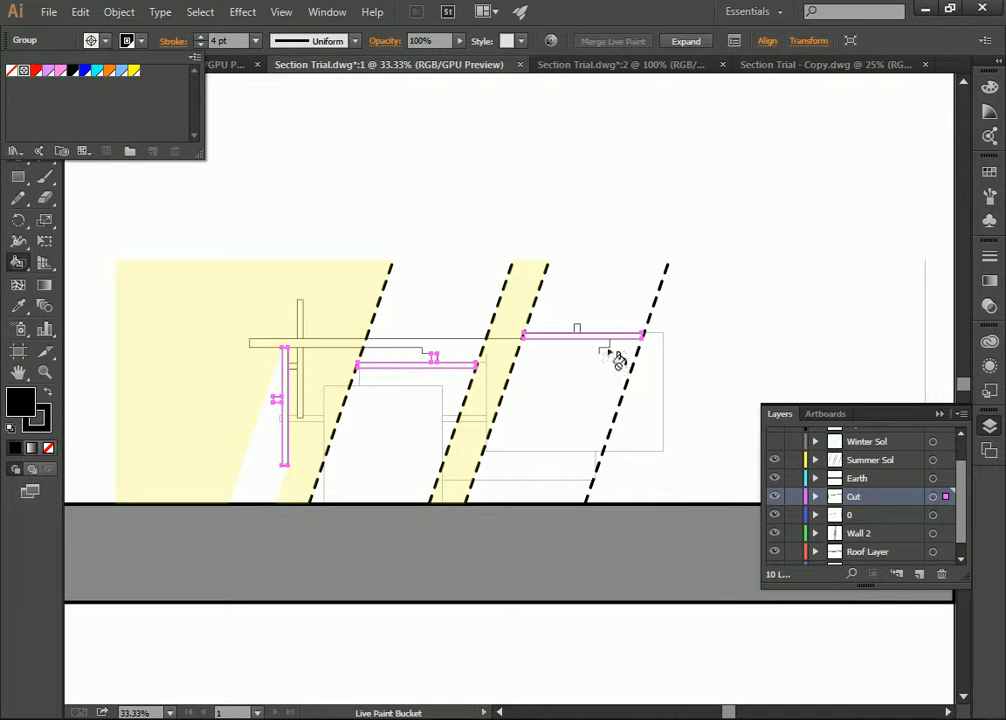
left_click(436, 367)
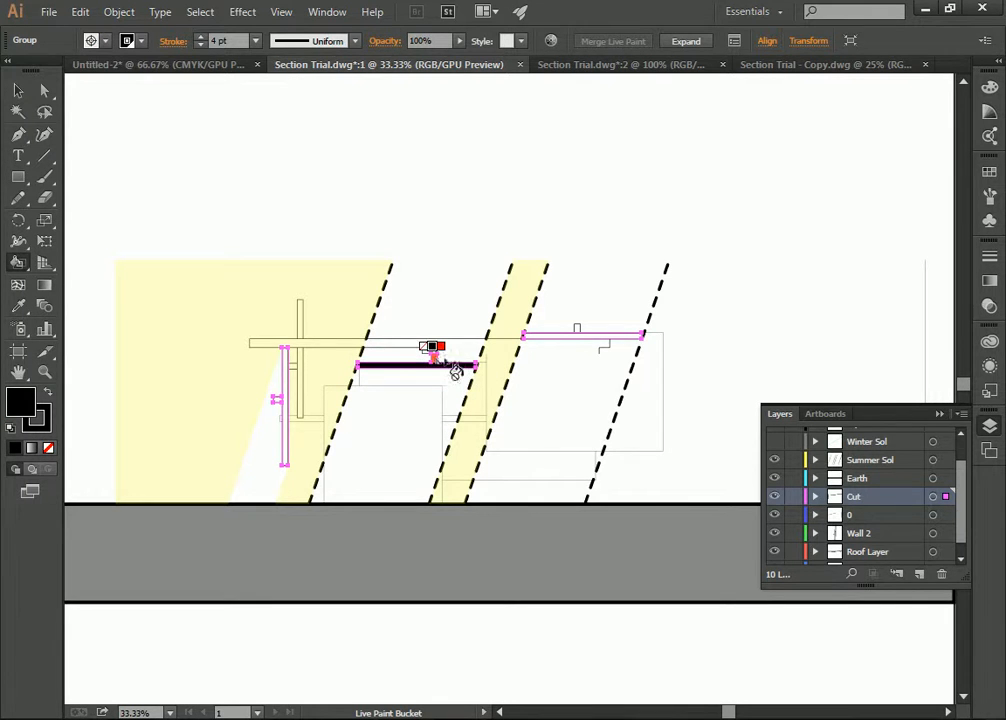
left_click(577, 337)
left_click(284, 402)
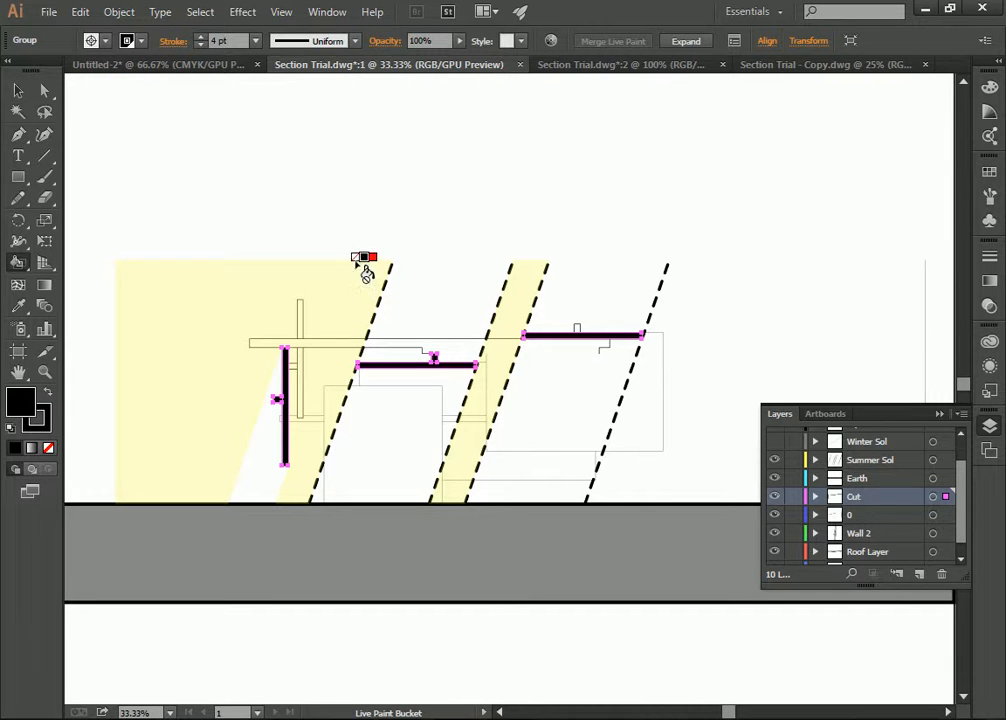
left_click(18, 112)
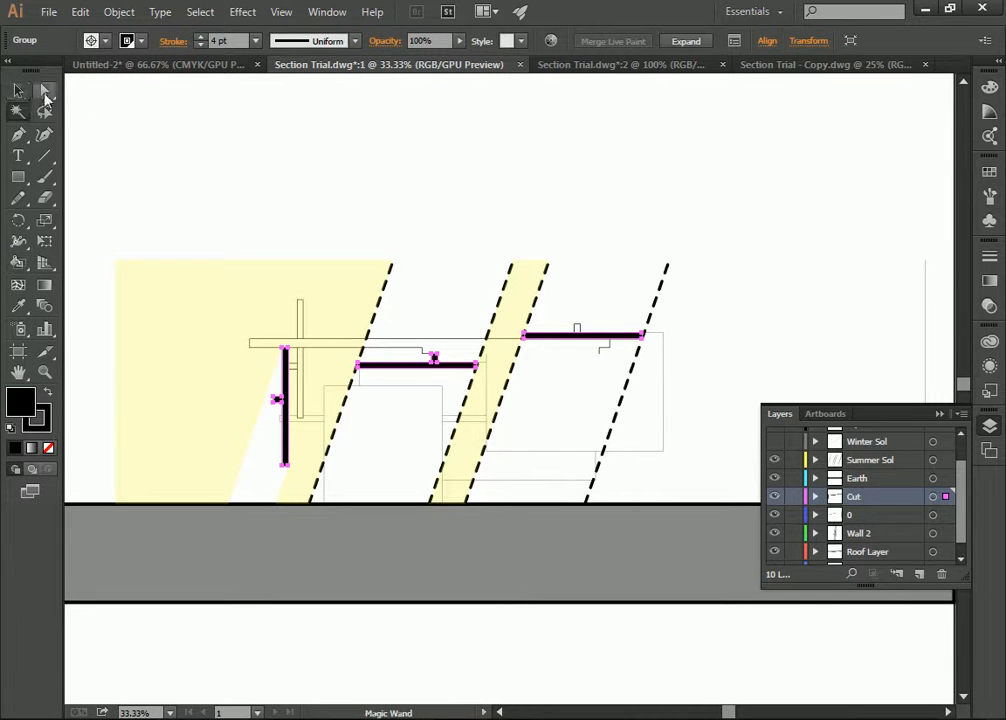
- Deselect the Cut artwork and look over the black-filled wall and roof slabs within the whole section
left_click(18, 92)
left_click(341, 137)
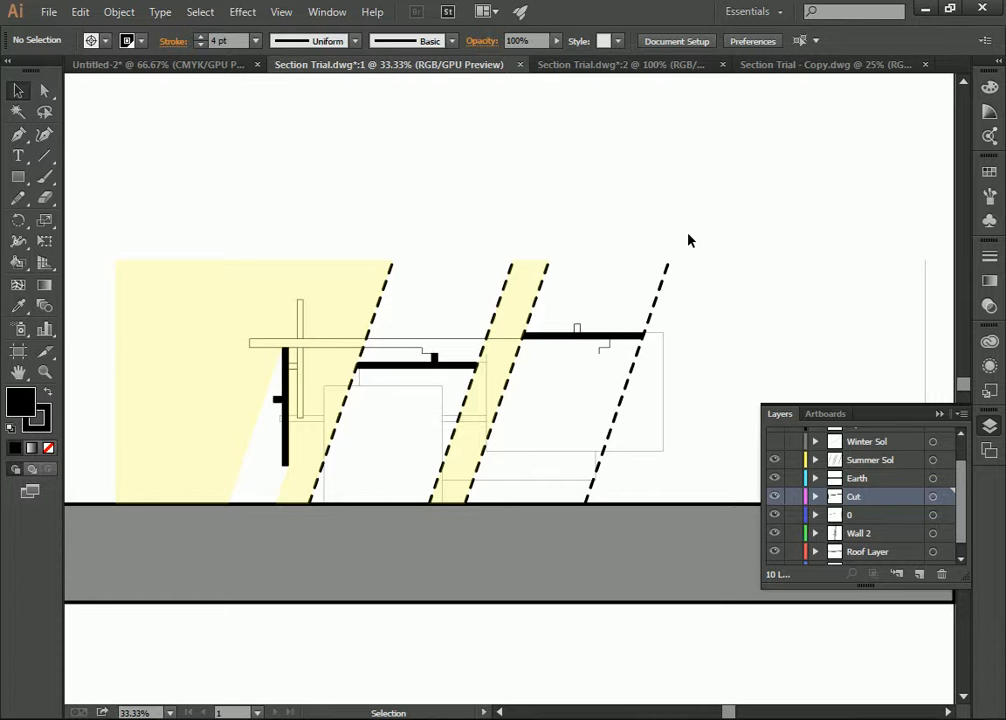
left_click(46, 372)
left_click(408, 337, "alt")
scroll(674, 453, "up", 1)
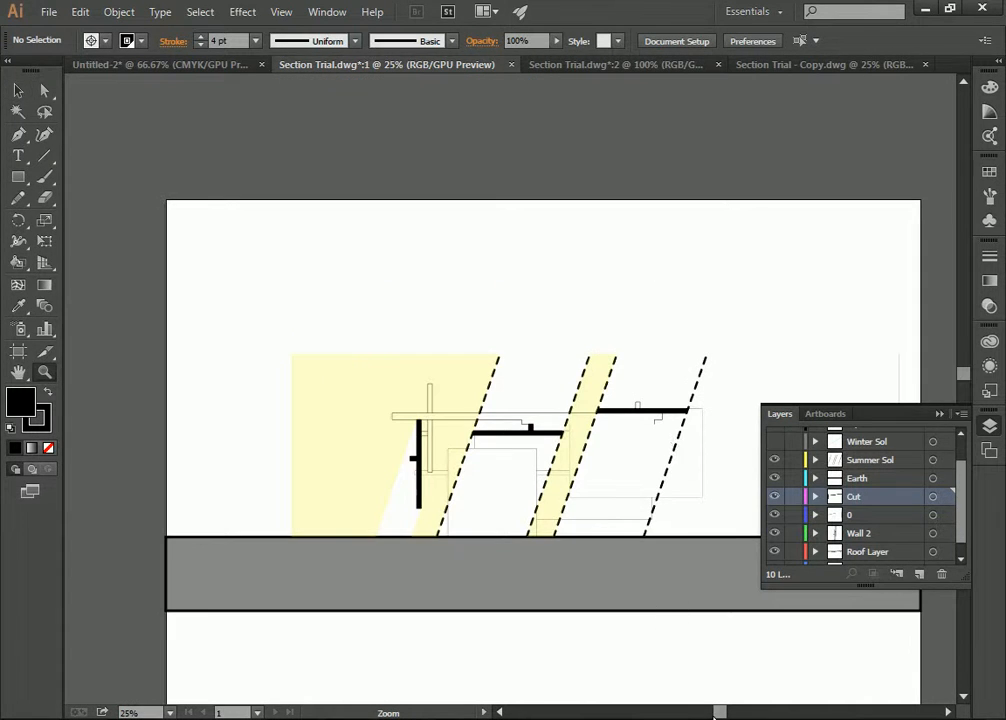
scroll(674, 681, "right", 3)
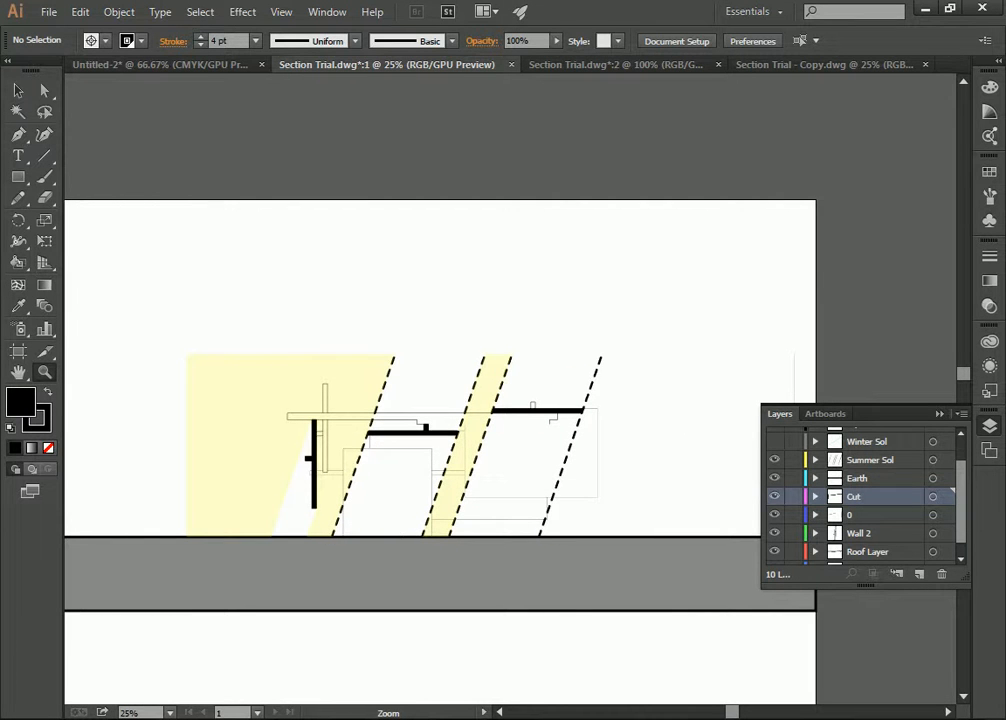
- Switch to AutoCAD to view the original section, return to Illustrator and compare its roof and wall linework
key("alt+Tab")
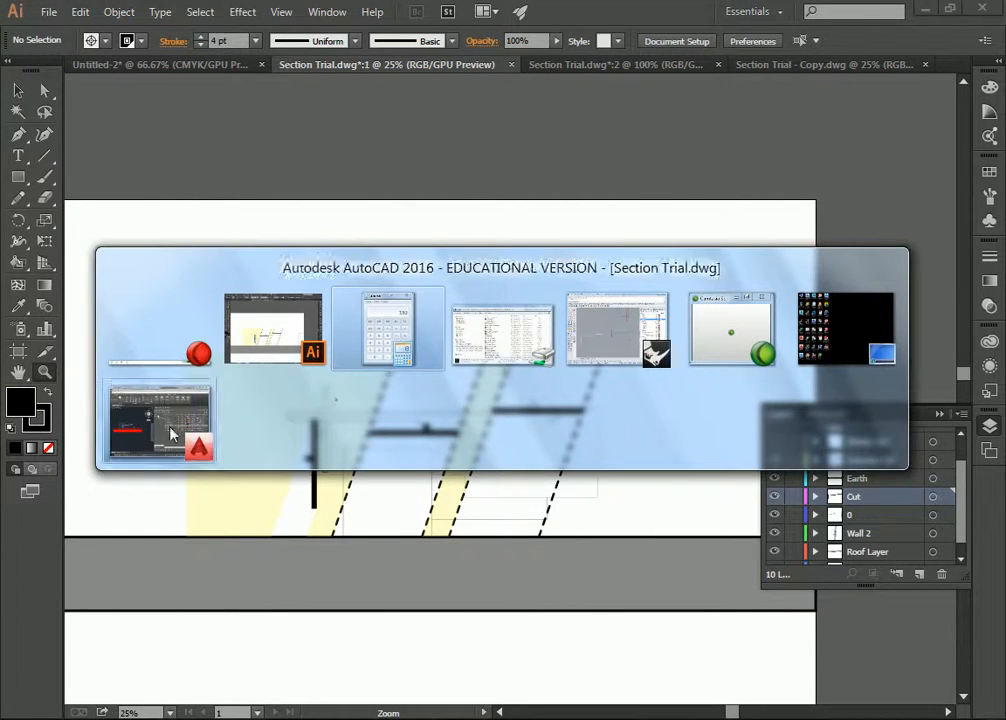
left_click(160, 420)
scroll(204, 418, "up", 4)
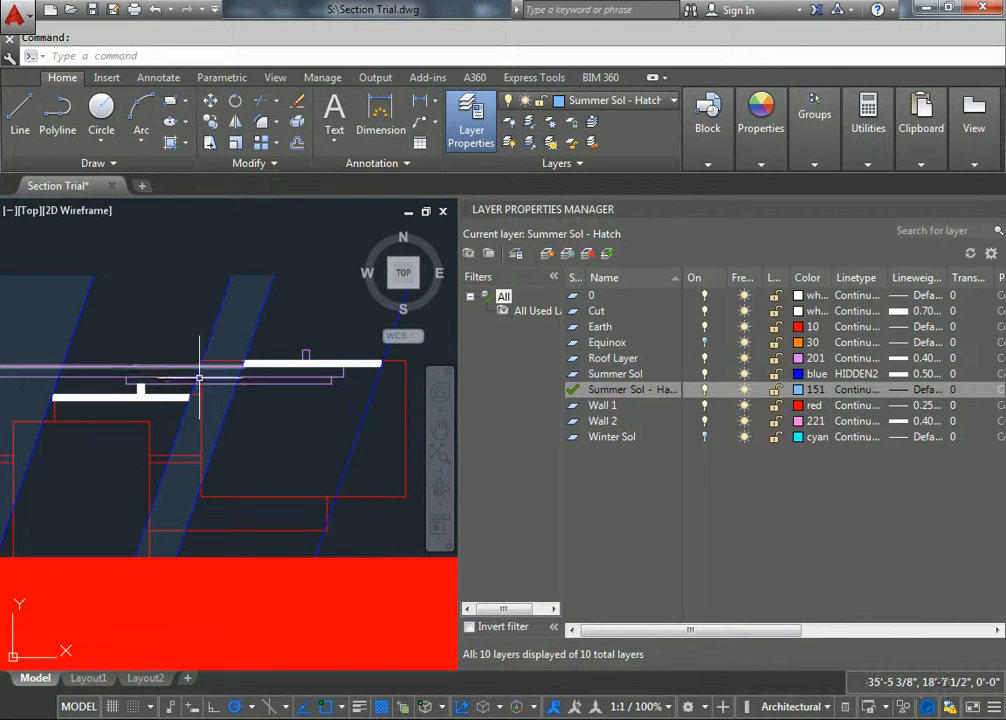
key("alt+Tab")
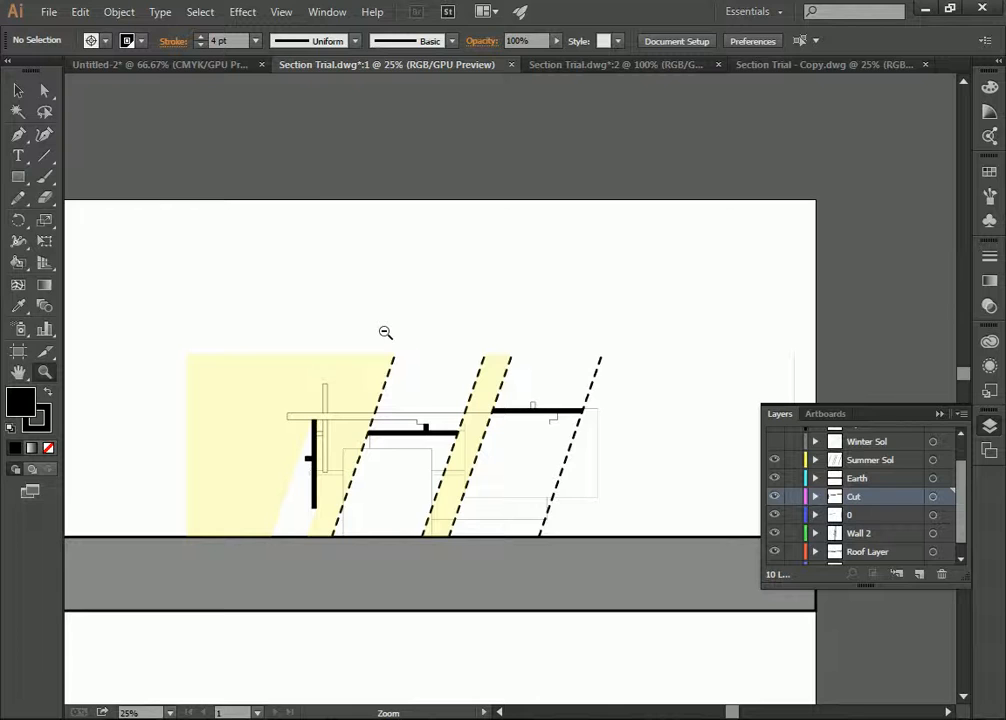
left_click(480, 465)
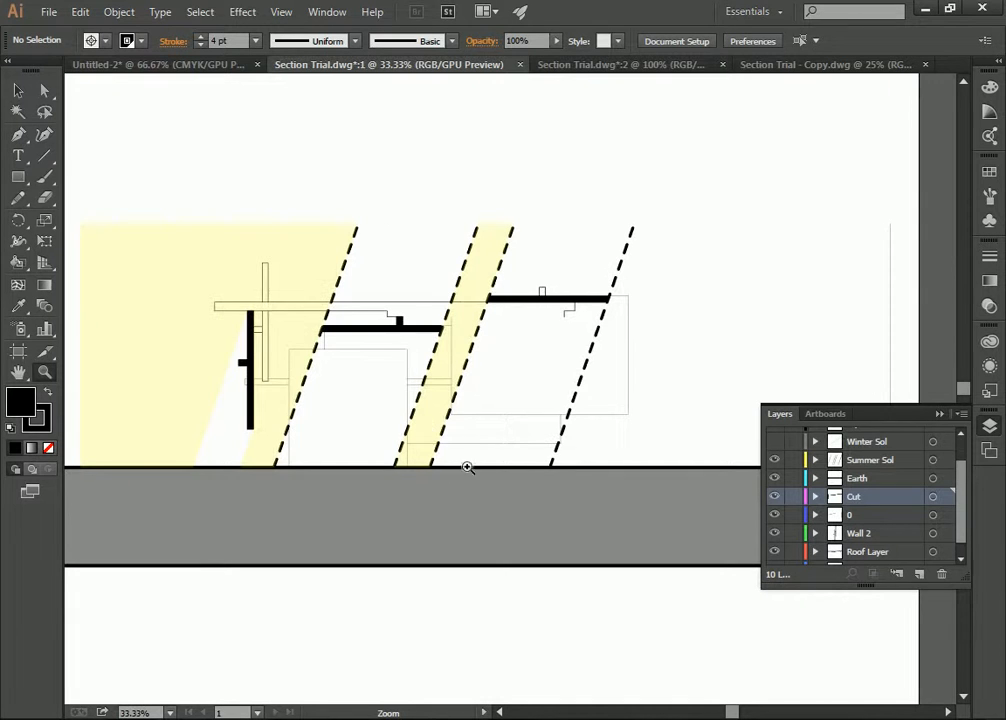
left_click(422, 342)
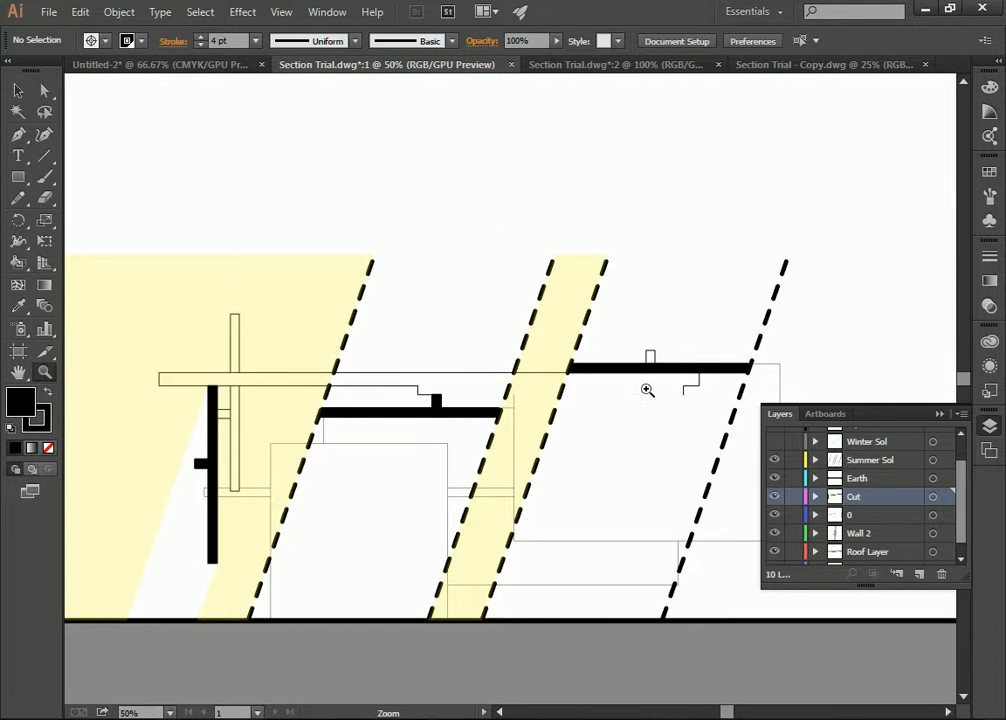
left_click(579, 361, "alt")
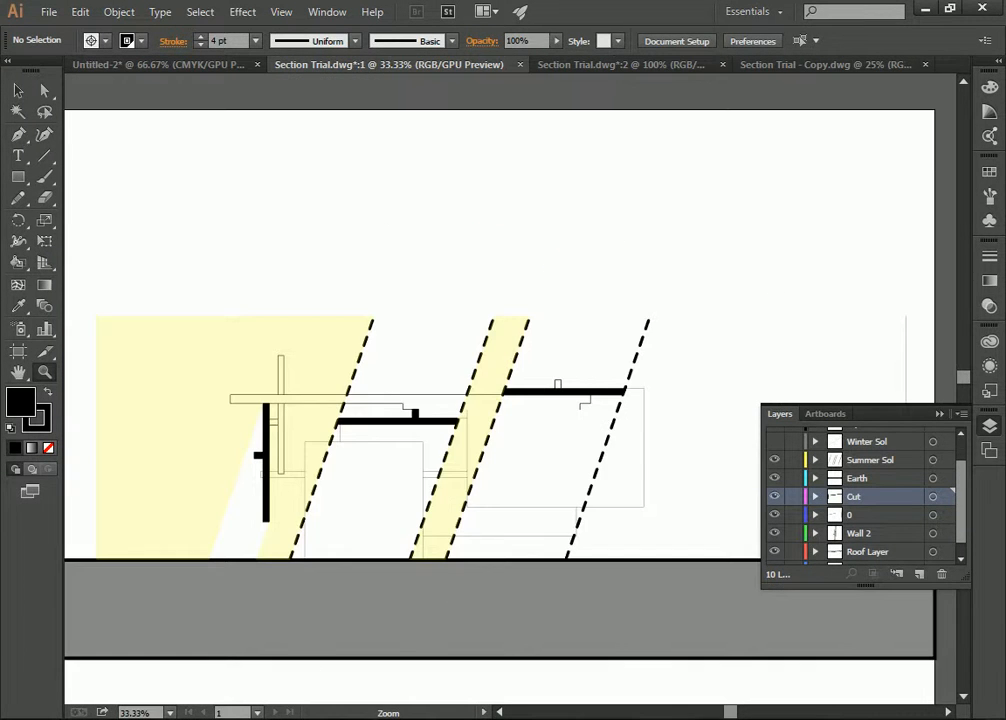
- Switch to AutoCAD, preview the plot of Layout1, and close the preview and plot settings without plotting
key("alt+Tab")
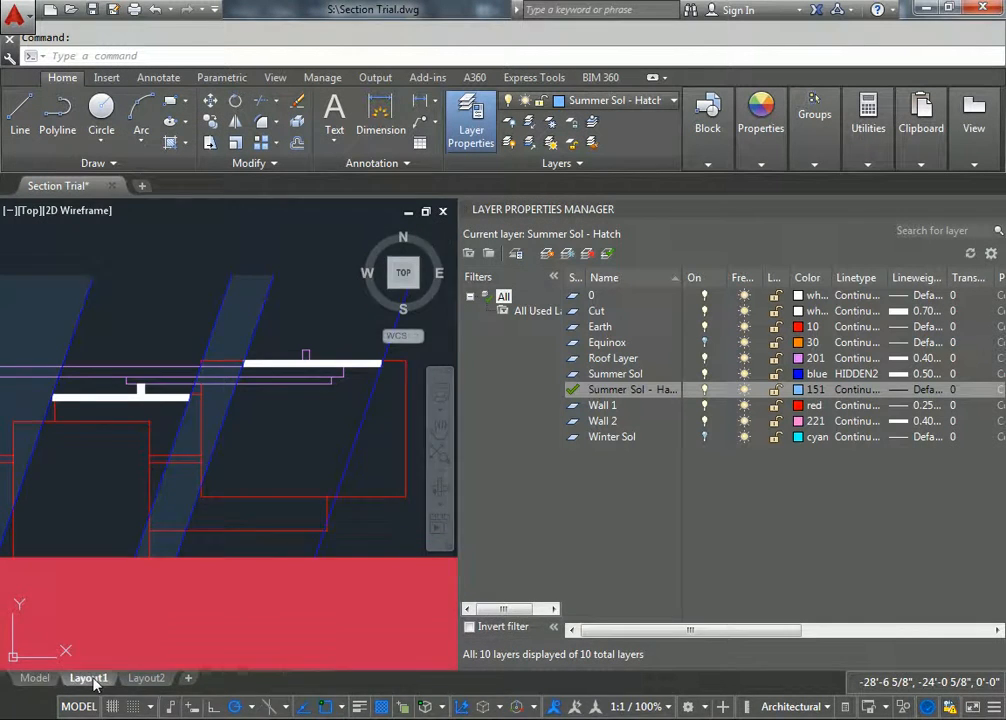
left_click(88, 678)
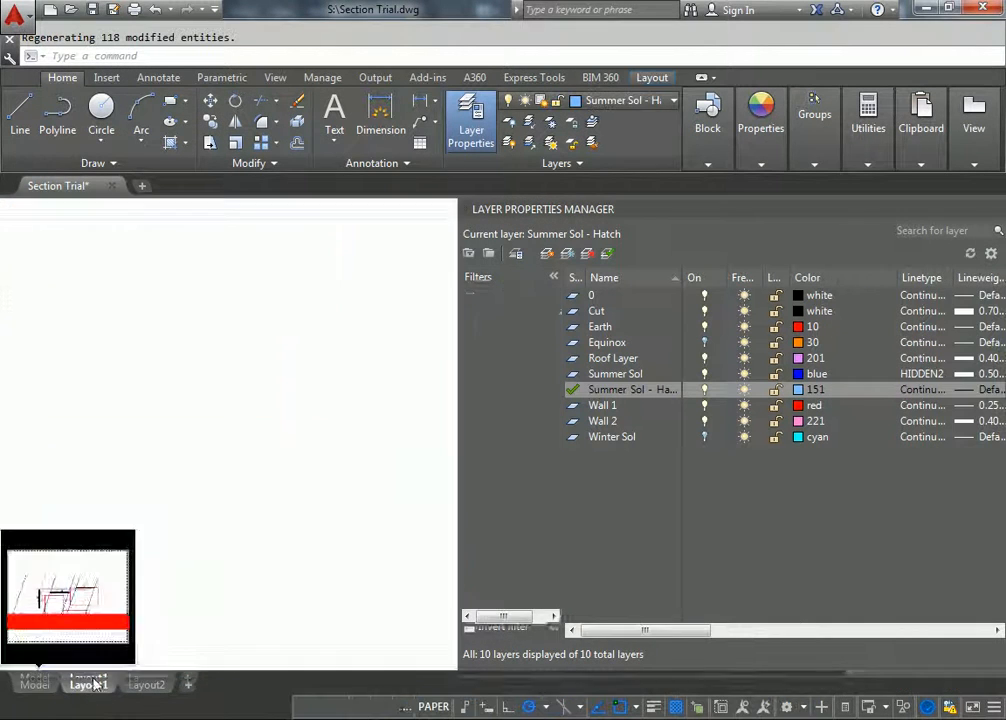
right_click(88, 680)
left_click(146, 571)
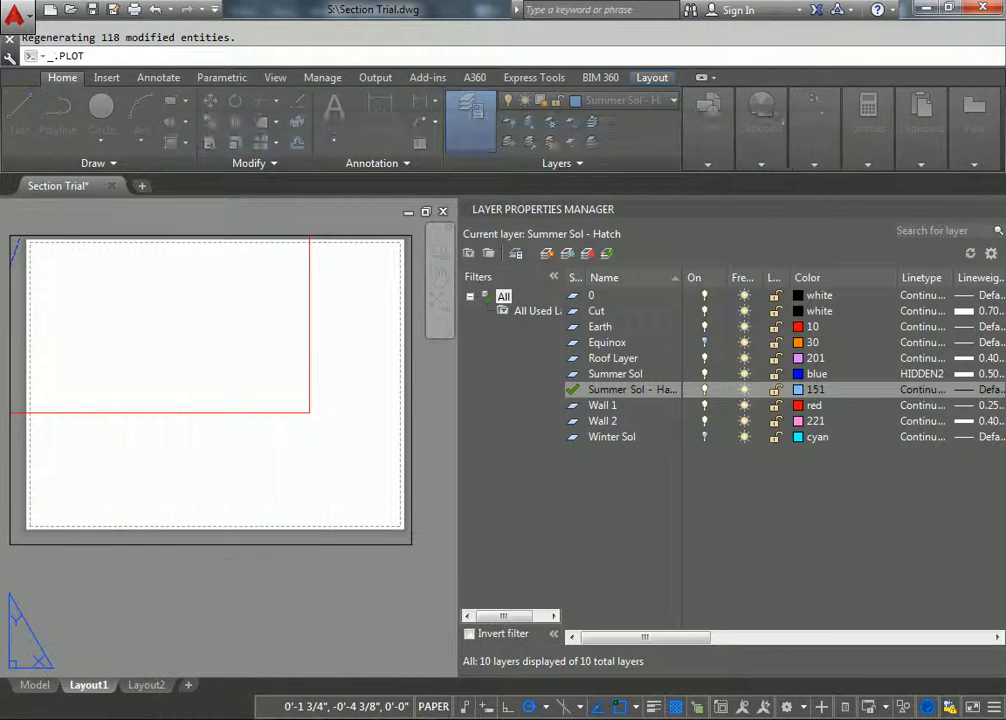
left_click(220, 579)
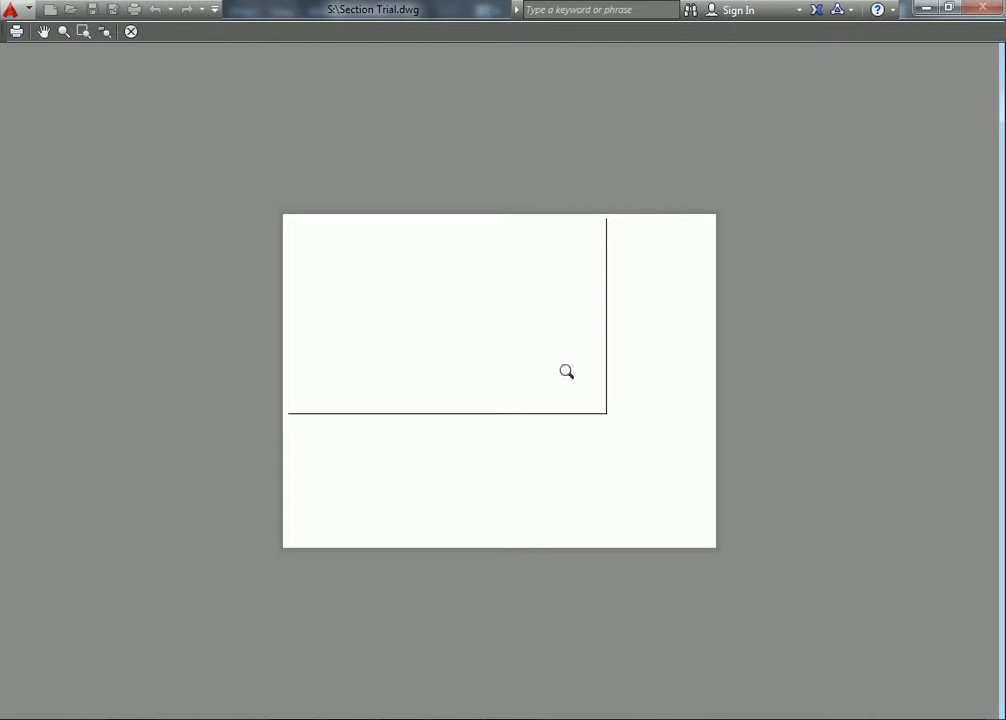
key("alt")
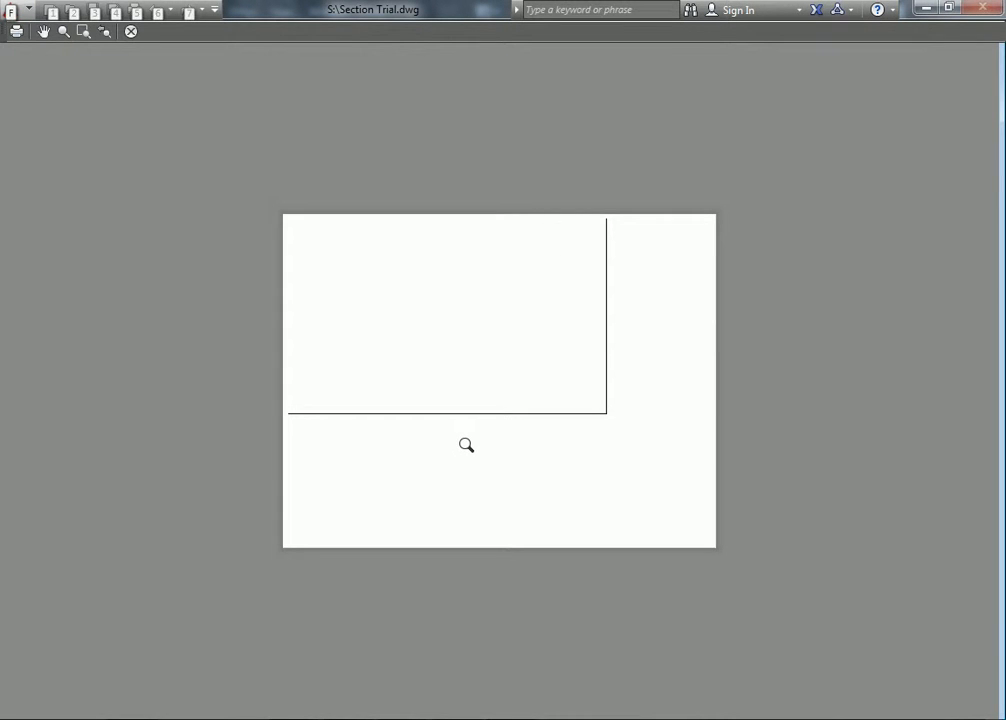
key("Escape")
key("Escape")
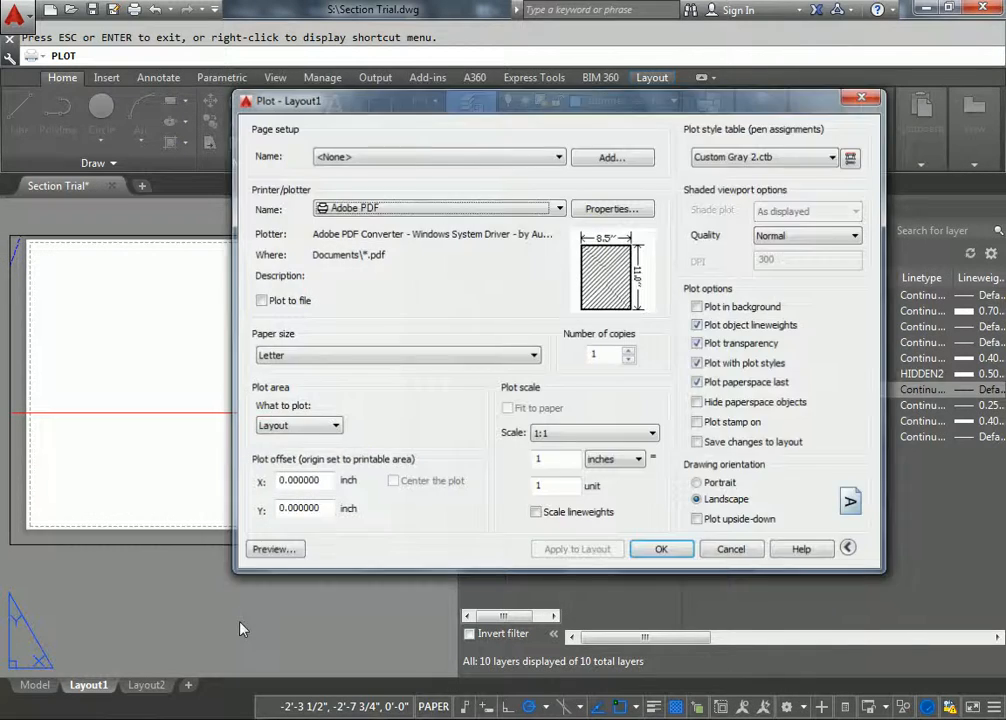
key("Escape")
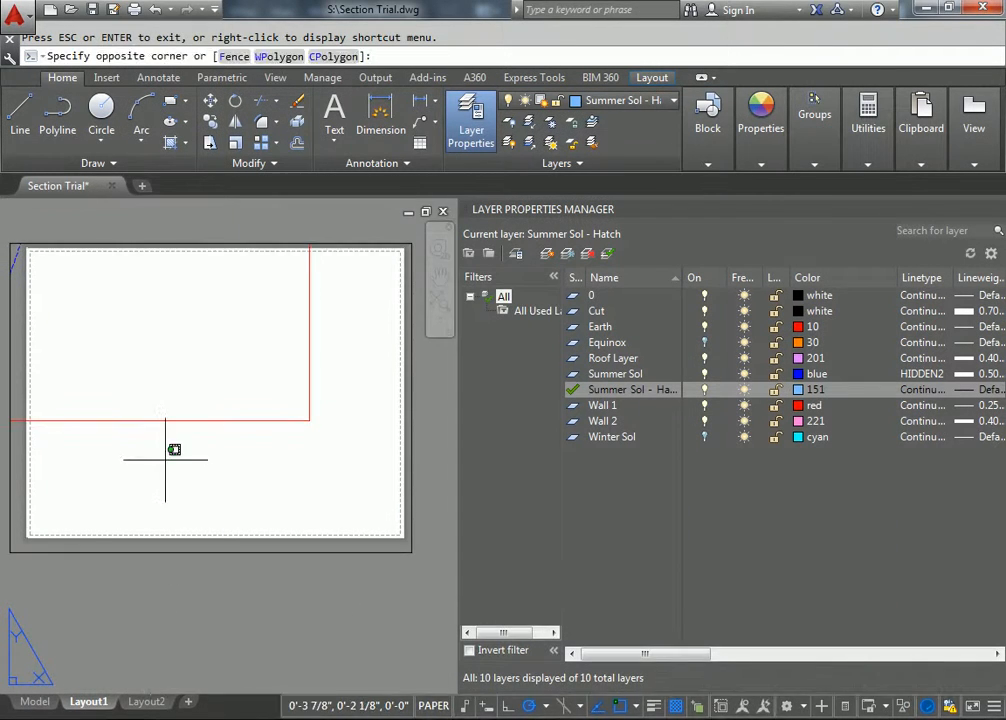
- Undo the recent AutoCAD operations back through the layout switch, the units change and the distance measurement
key("ctrl+z")
key("ctrl+z")
key("ctrl+z")
key("ctrl+z")
key("ctrl+z")
key("ctrl+z")
key("ctrl+z")
key("ctrl+z")
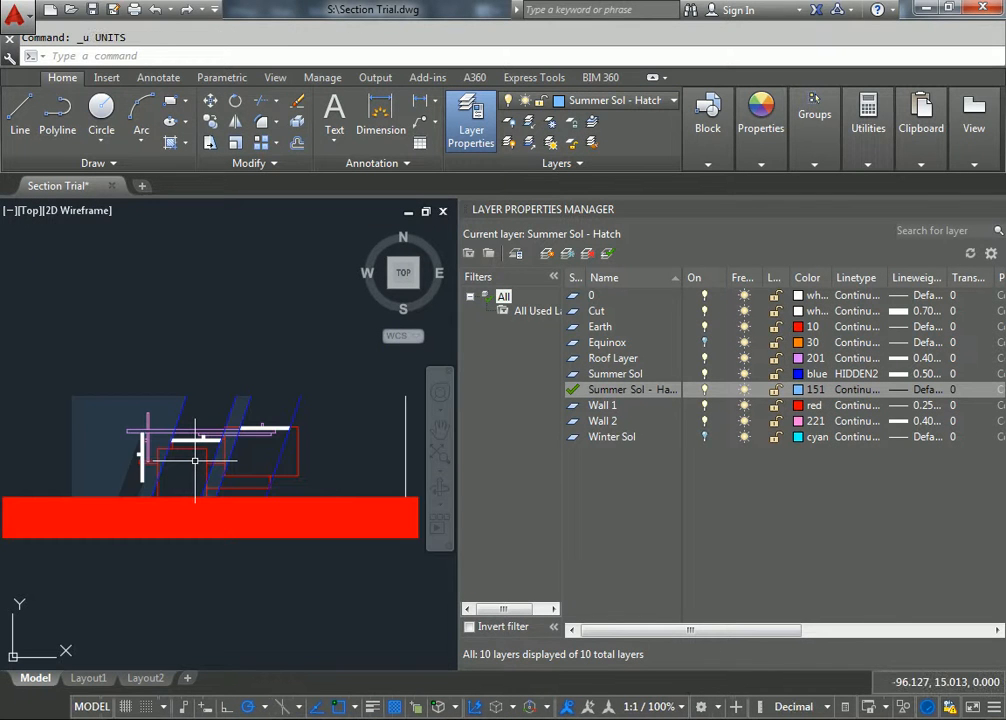
key("ctrl+z")
key("ctrl+z")
key("ctrl+z")
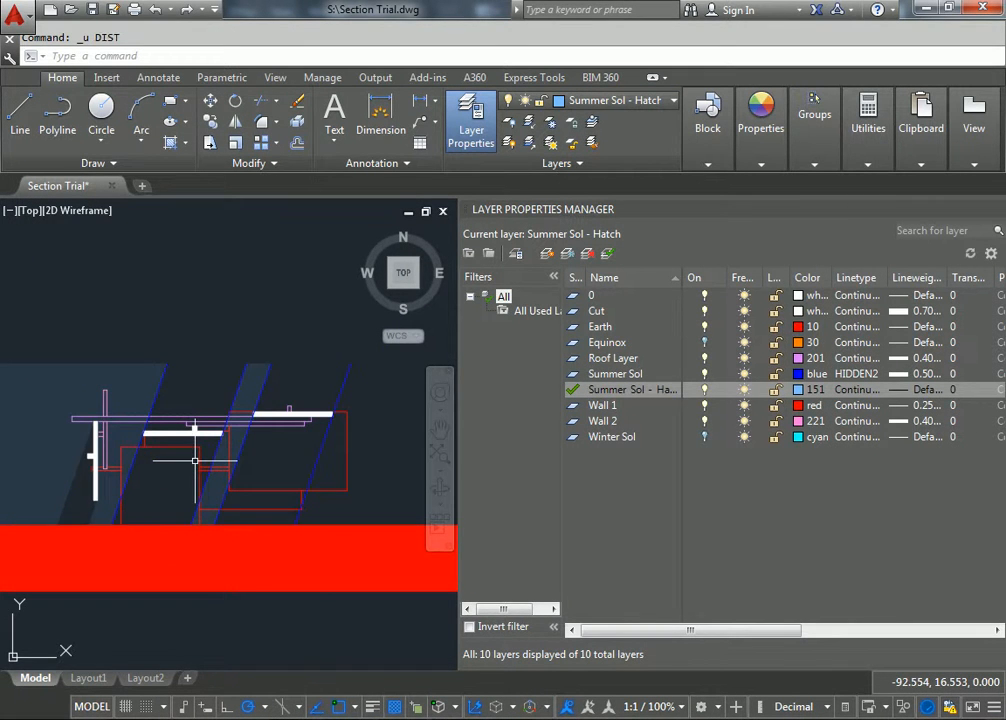
- Preview the plot of Layout1 again and examine the section's line weights, sun hatches and ground block
left_click(95, 679)
right_click(97, 688)
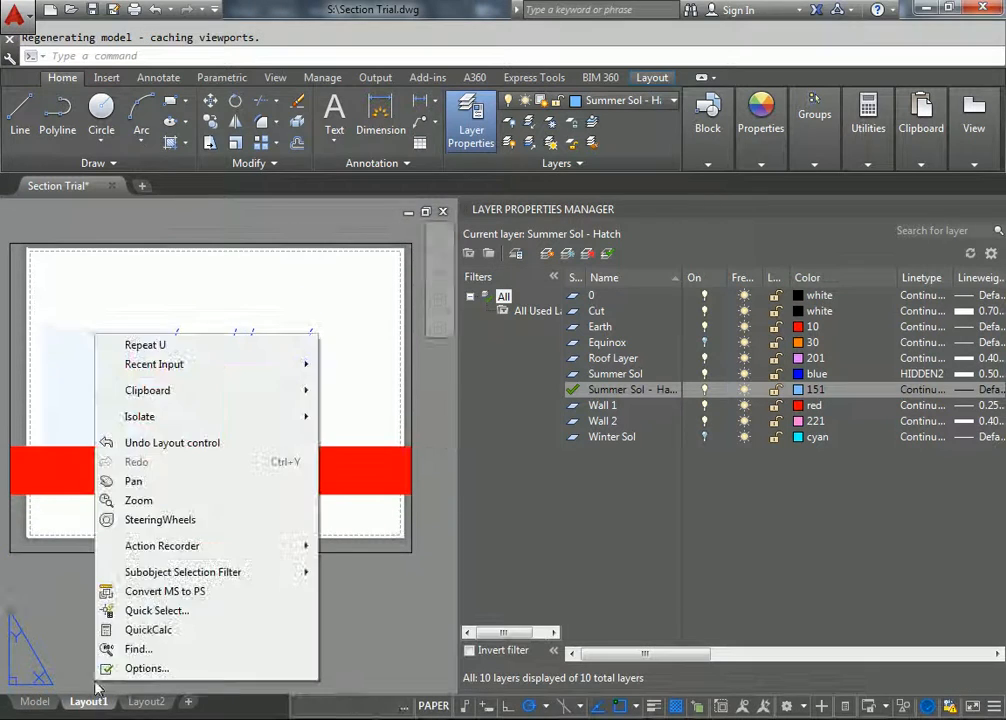
right_click(90, 701)
left_click(148, 594)
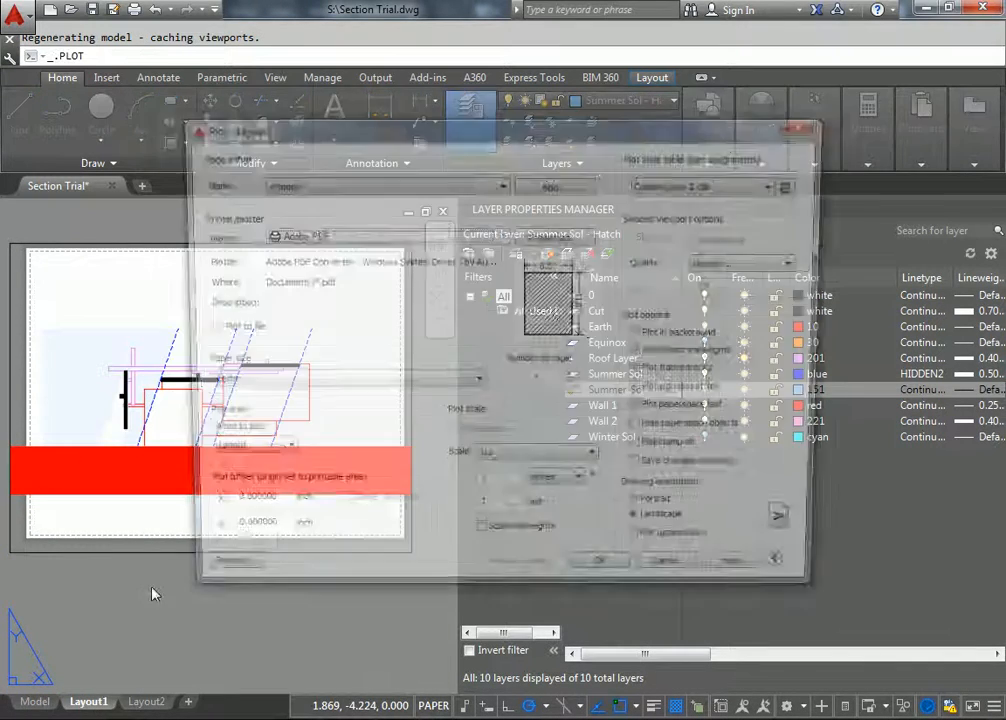
left_click(220, 582)
scroll(645, 378, "up", 2)
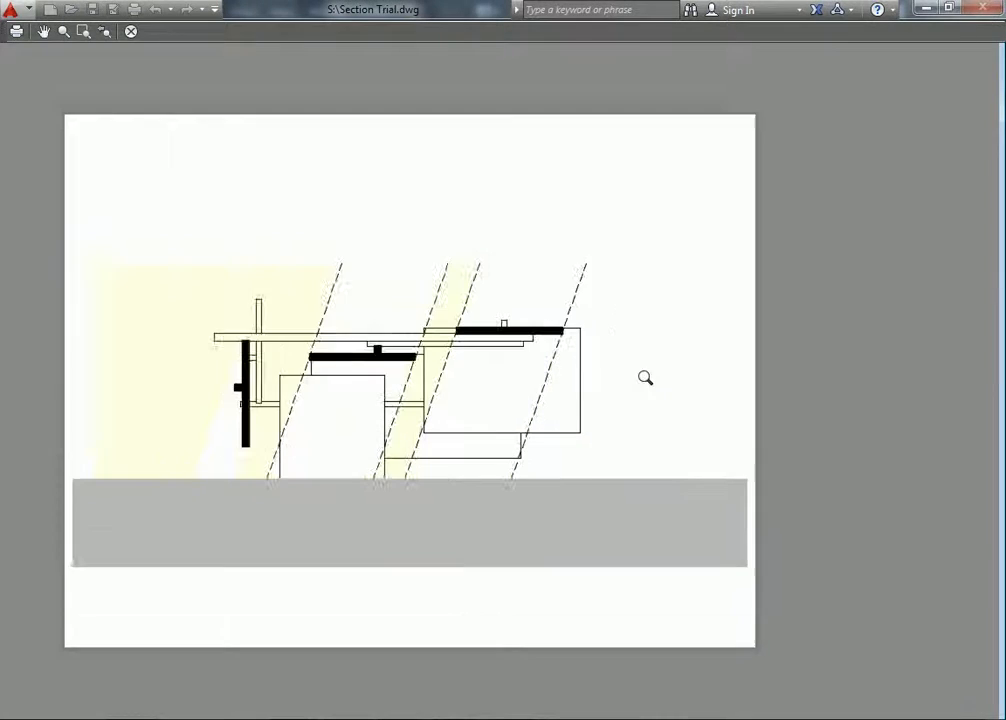
scroll(415, 385, "up", 2)
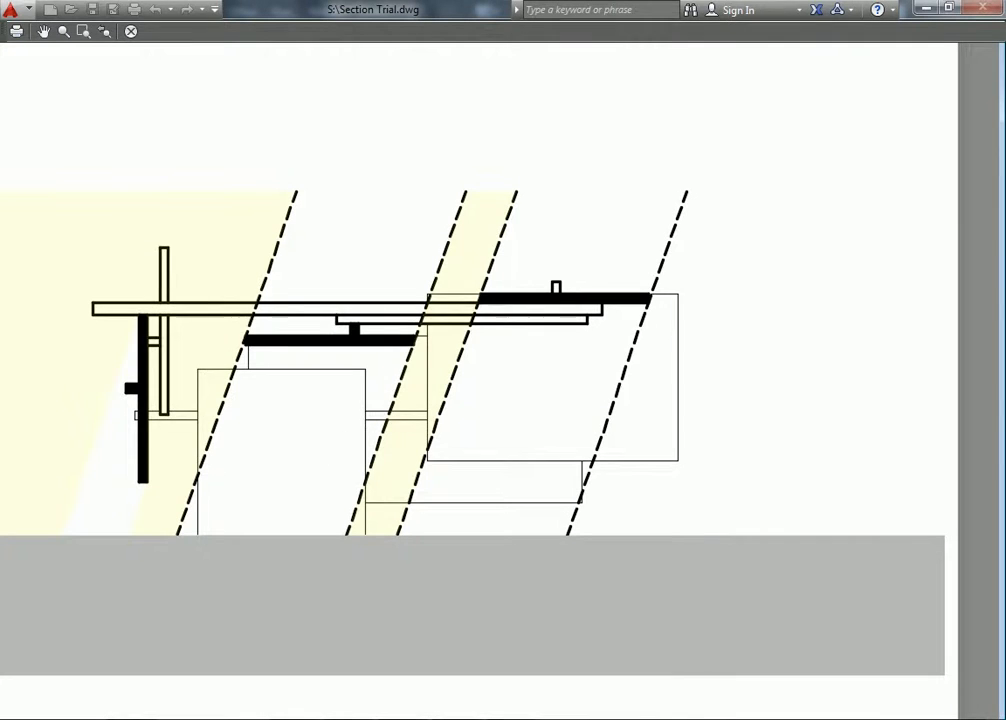
- Switch back to Illustrator and make the Summer Sol - Hatch layer active for work on the section's right end
key("alt+Tab")
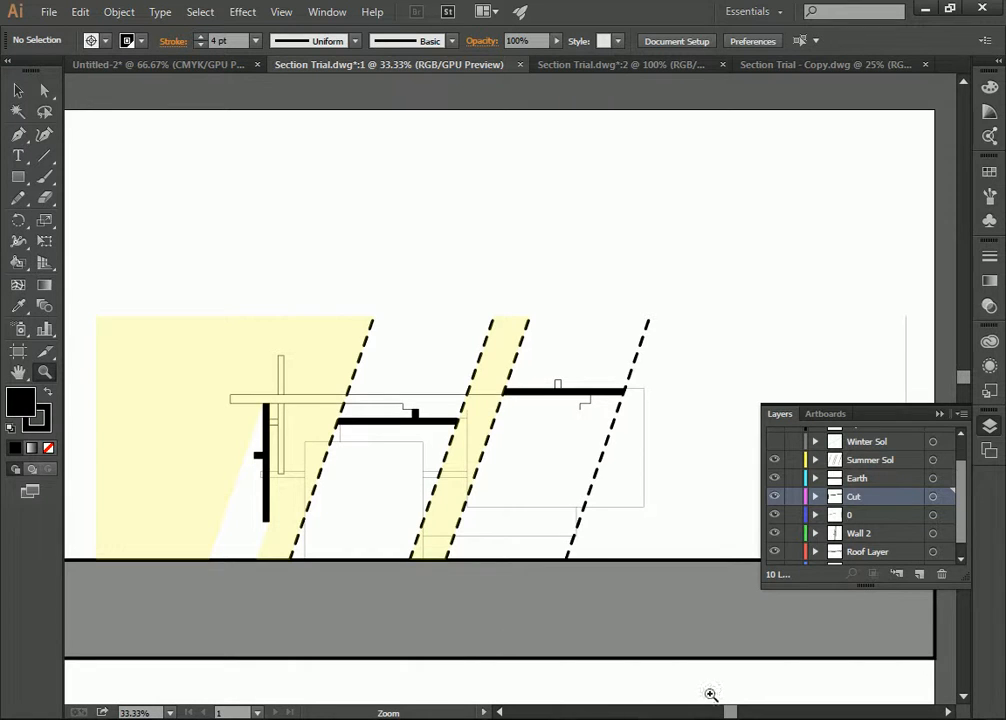
left_click_drag(727, 712, 751, 712)
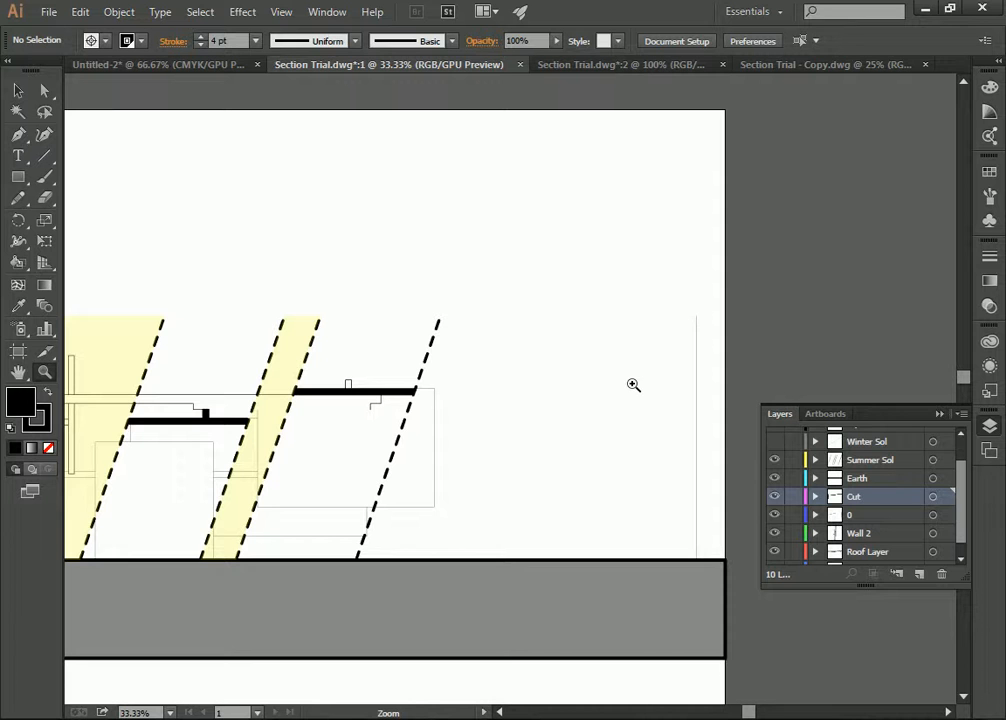
left_click(46, 156)
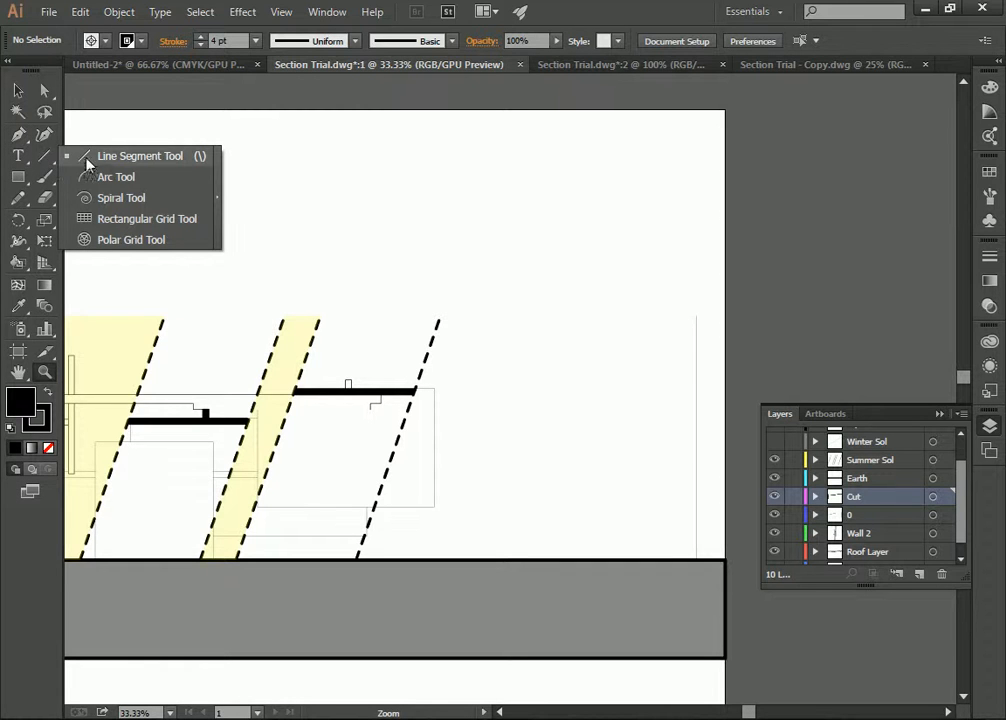
left_click_drag(965, 516, 960, 484)
left_click(872, 438)
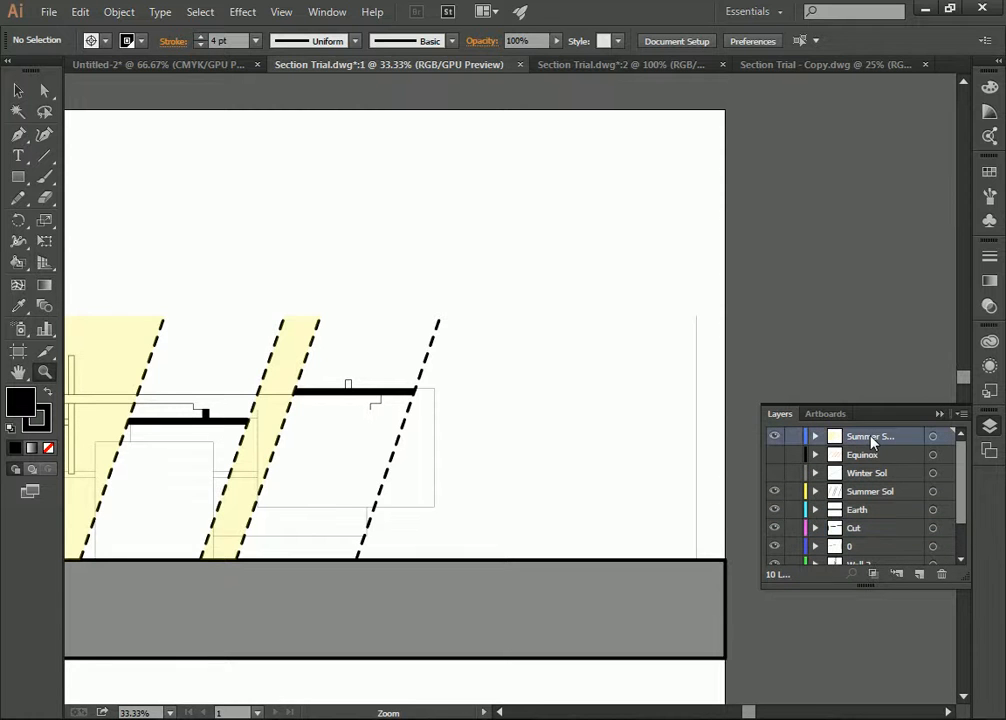
- Draw line segments along the rightmost dashed sun line, the top edge and the ground line to enclose the right sun area
left_click(45, 157)
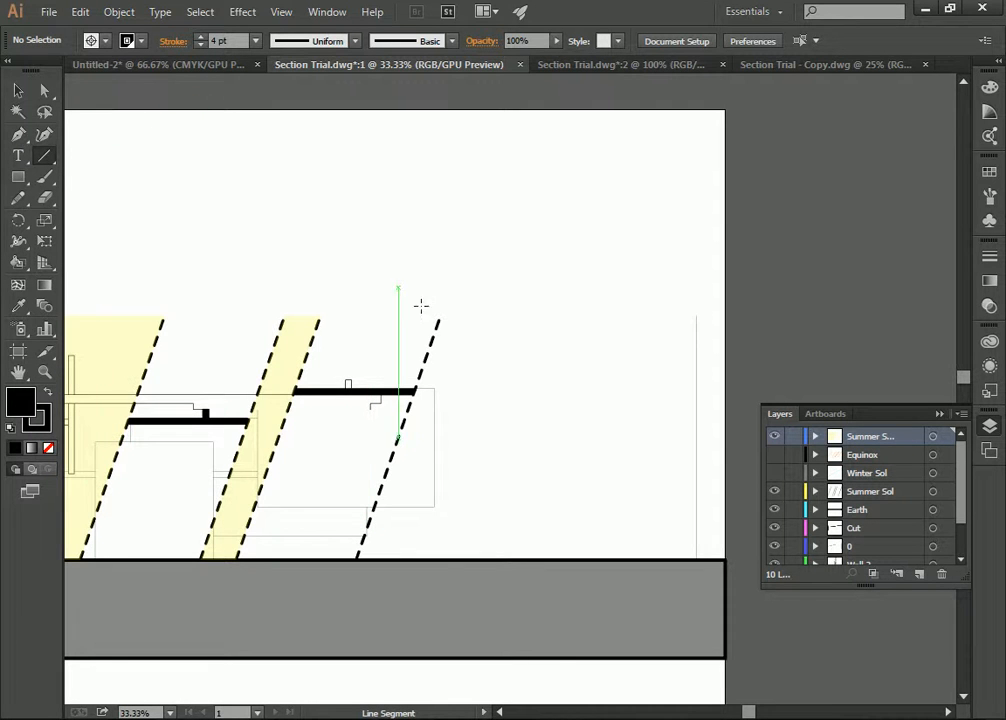
left_click(356, 560)
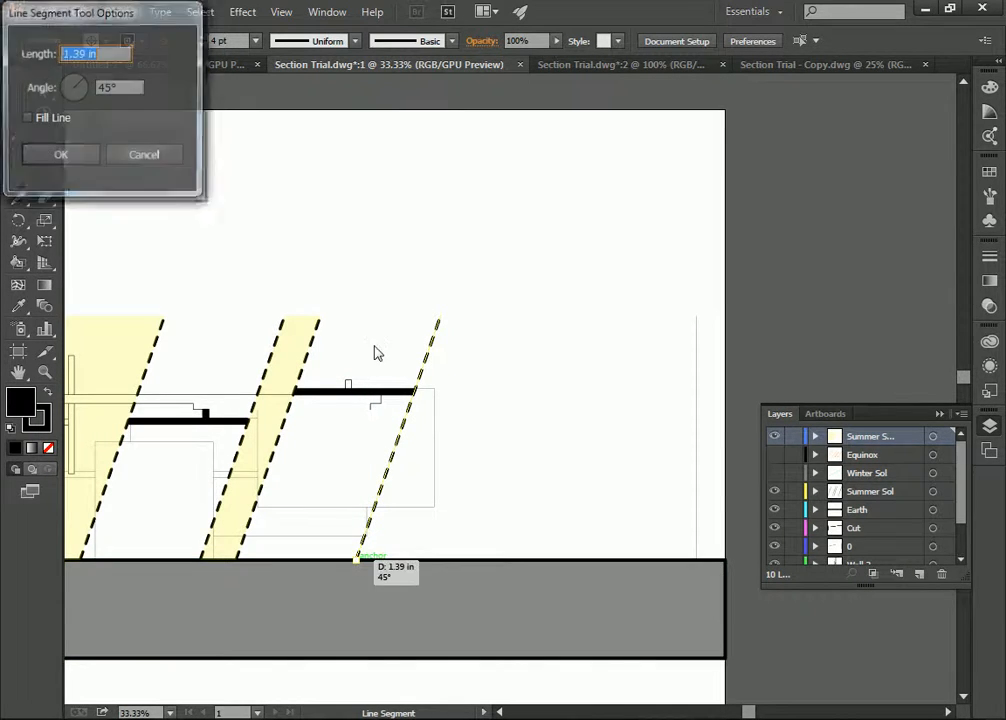
left_click(145, 155)
left_click_drag(357, 558, 696, 315)
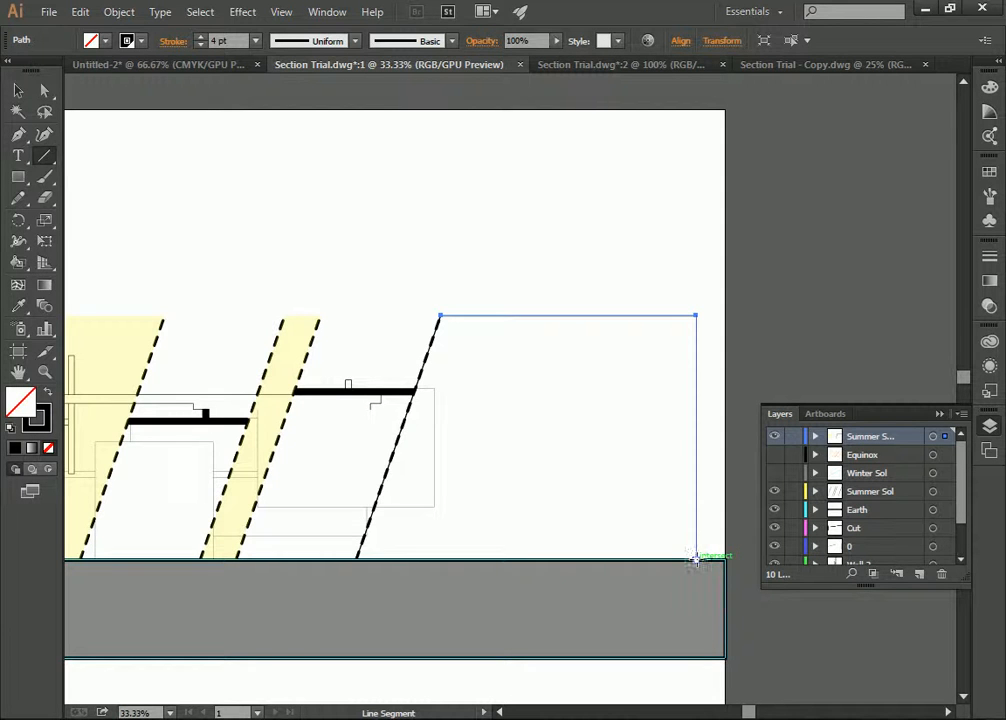
left_click_drag(696, 557, 358, 557)
- Select the lines that enclose the right sun area, from the rightmost dashed sun line to the vertical boundary
left_click(18, 90)
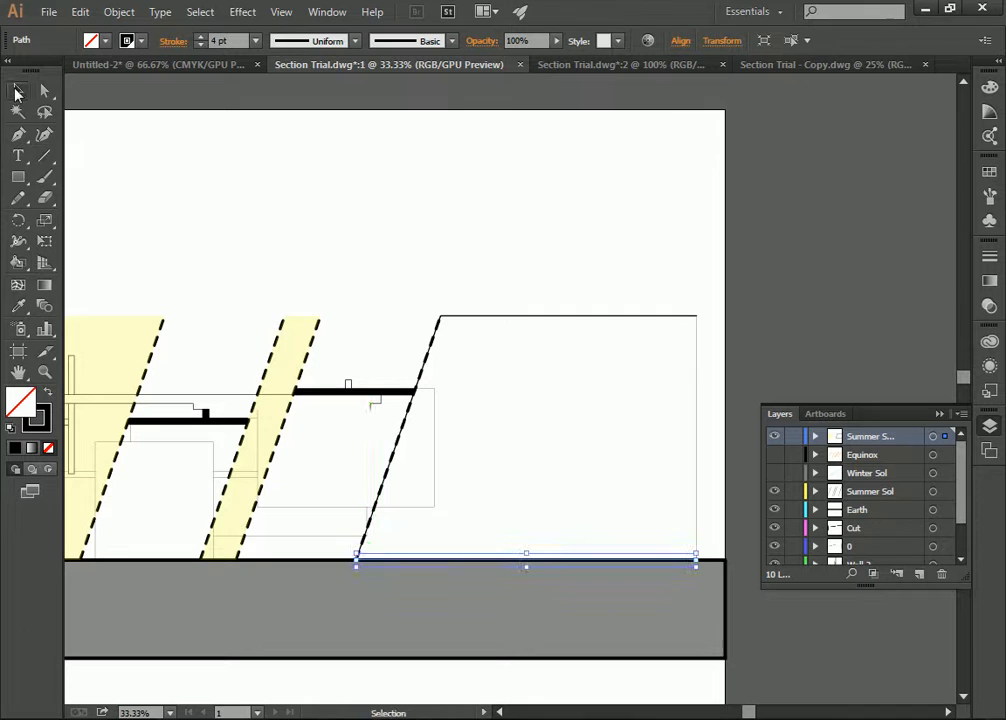
left_click(624, 260)
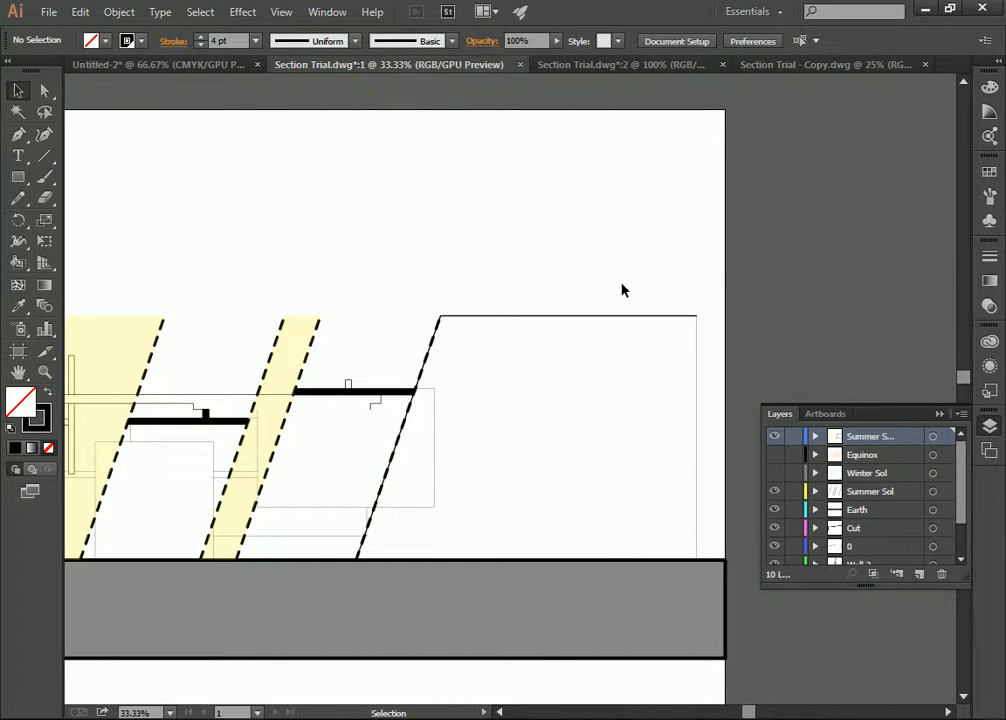
left_click(432, 356)
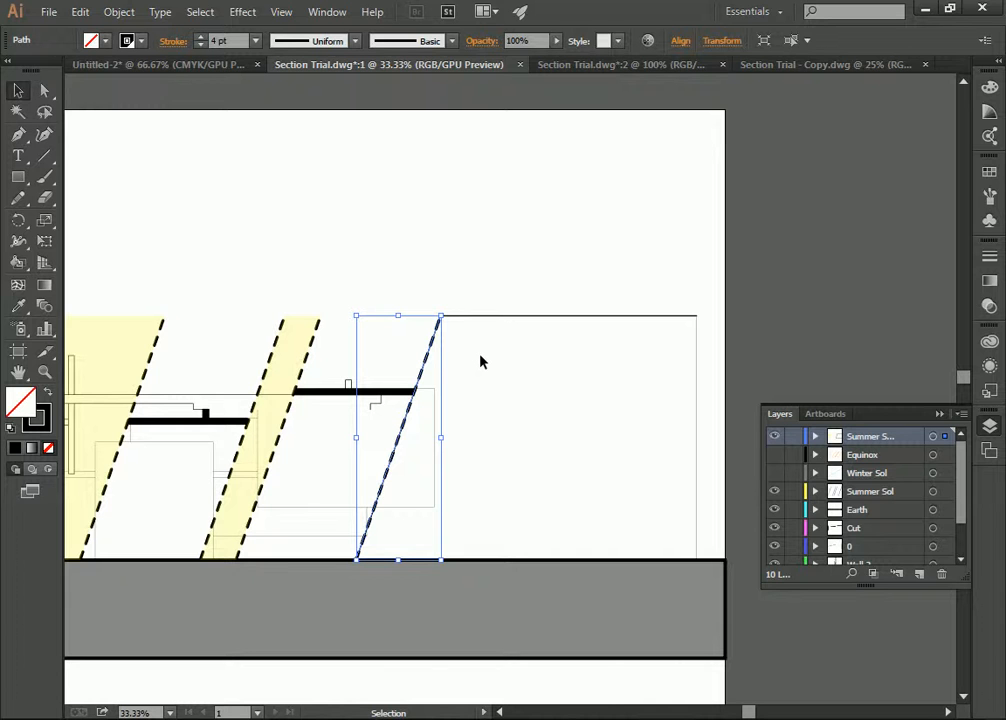
left_click(519, 317, "shift")
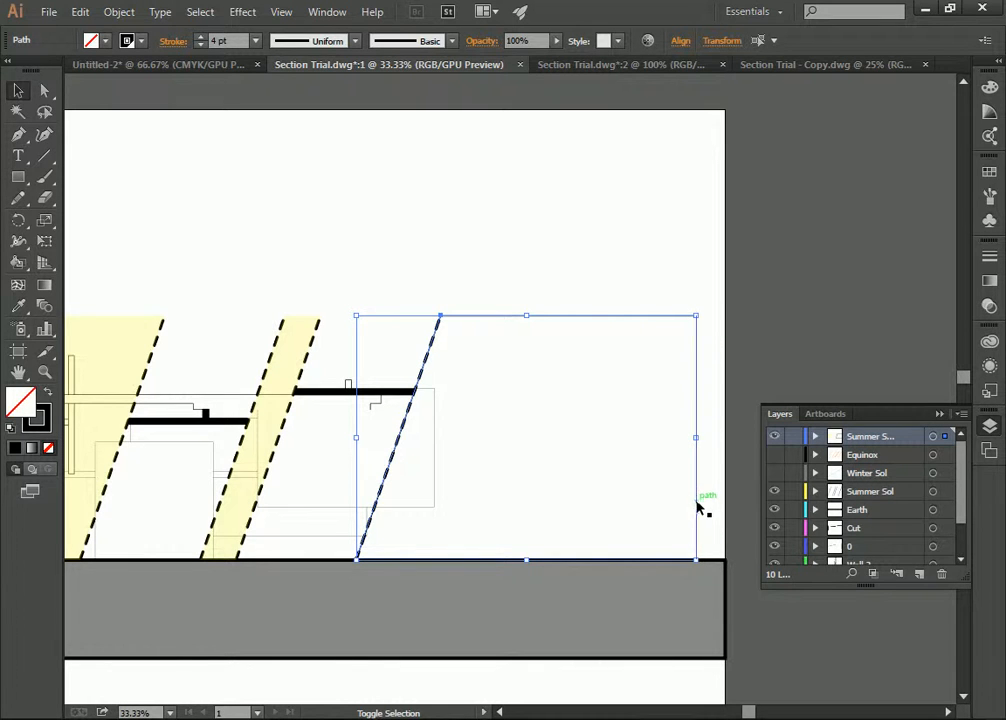
left_click(696, 362, "shift")
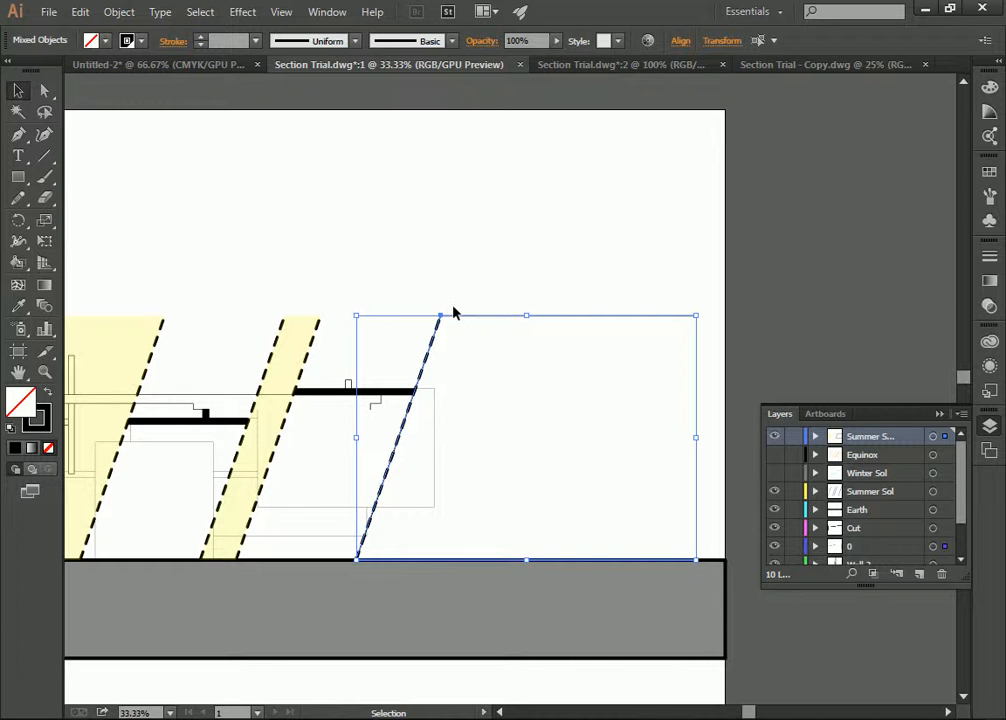
- Turn the selected boundary lines into a Live Paint group and fill the enclosed right sun area with yellow
key("k")
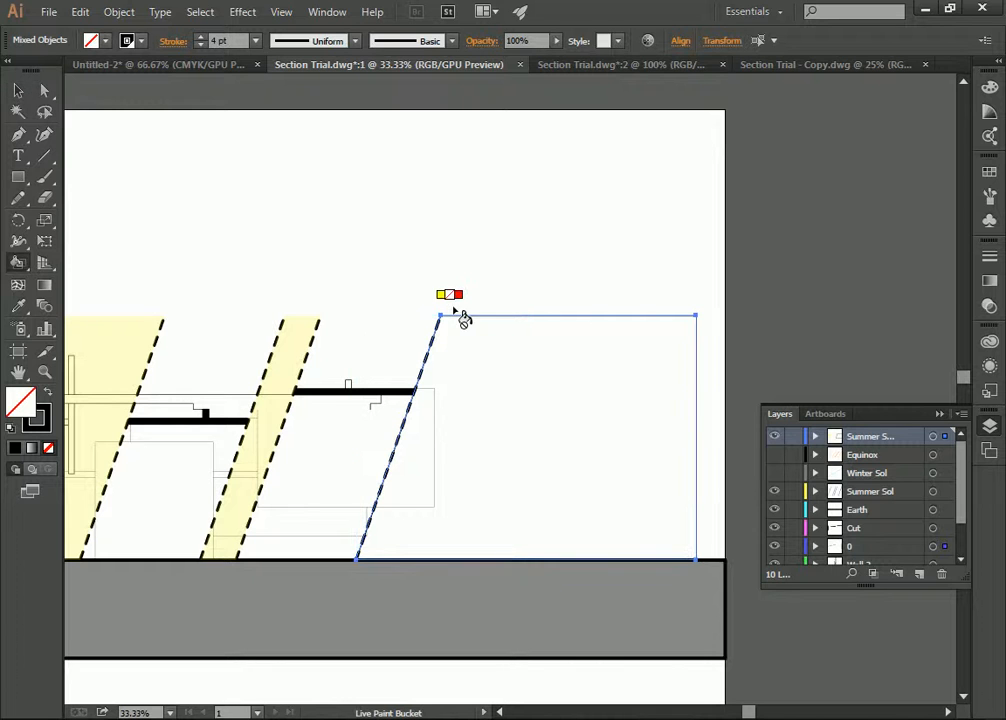
left_click(529, 450)
left_click(90, 40)
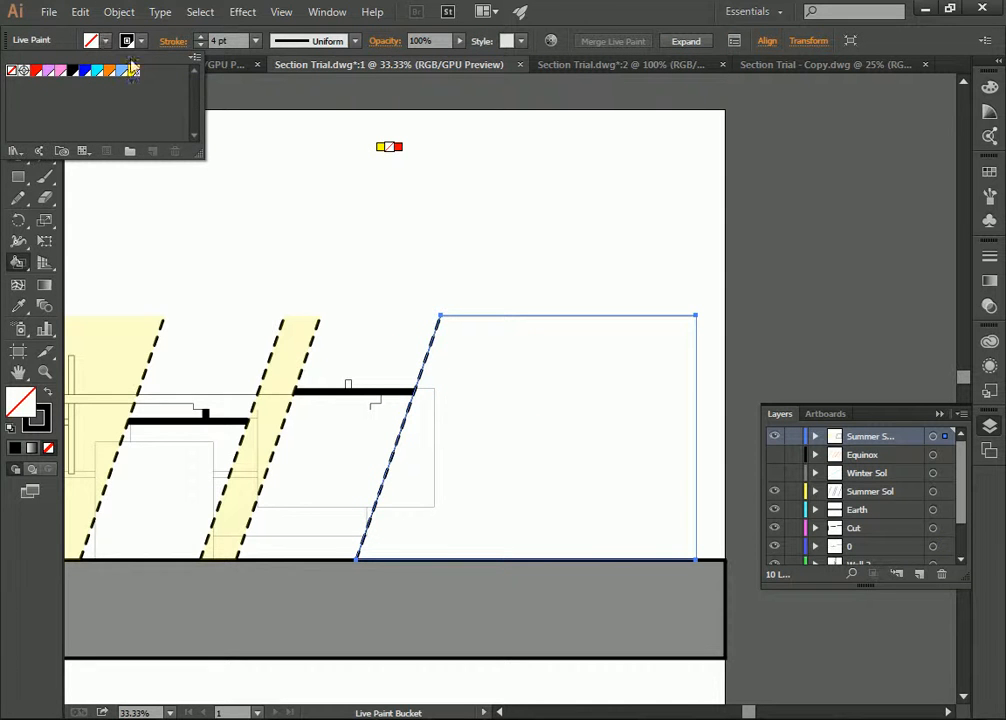
left_click(134, 71)
left_click(141, 42)
left_click(141, 42)
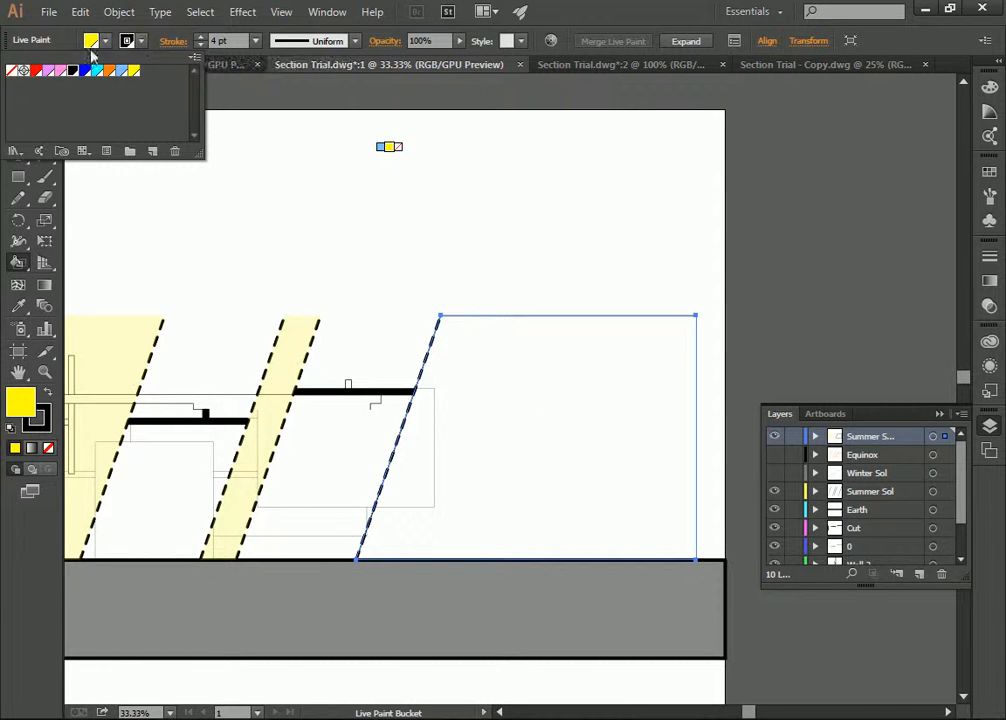
left_click(10, 72)
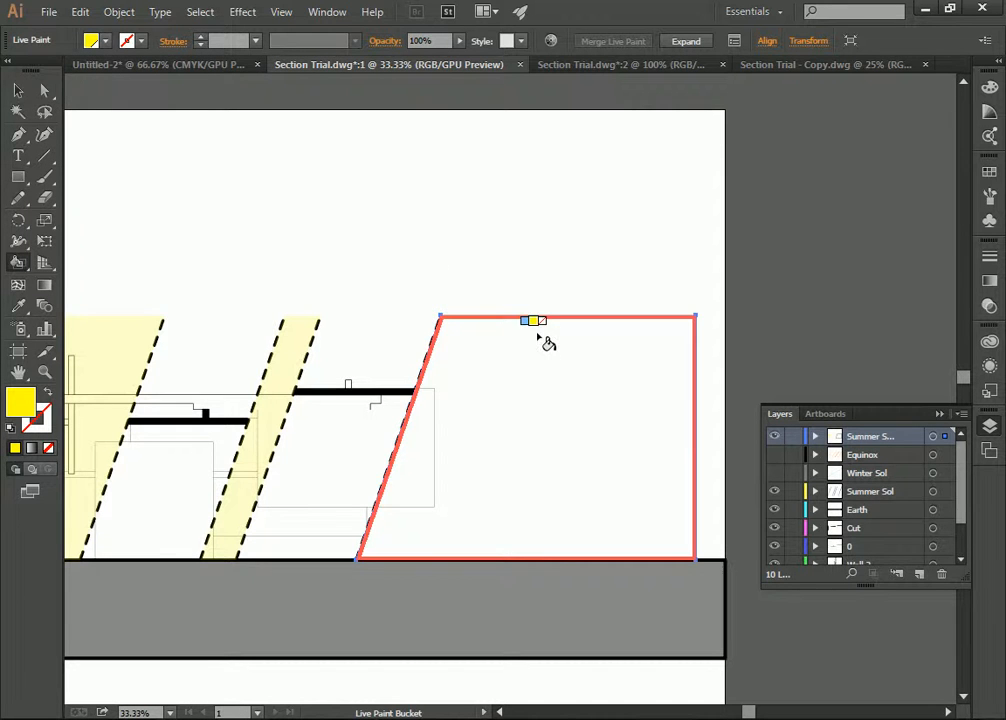
left_click(546, 345)
- Remove the stroke from the yellow Live Paint area at the section's right end
left_click(18, 90)
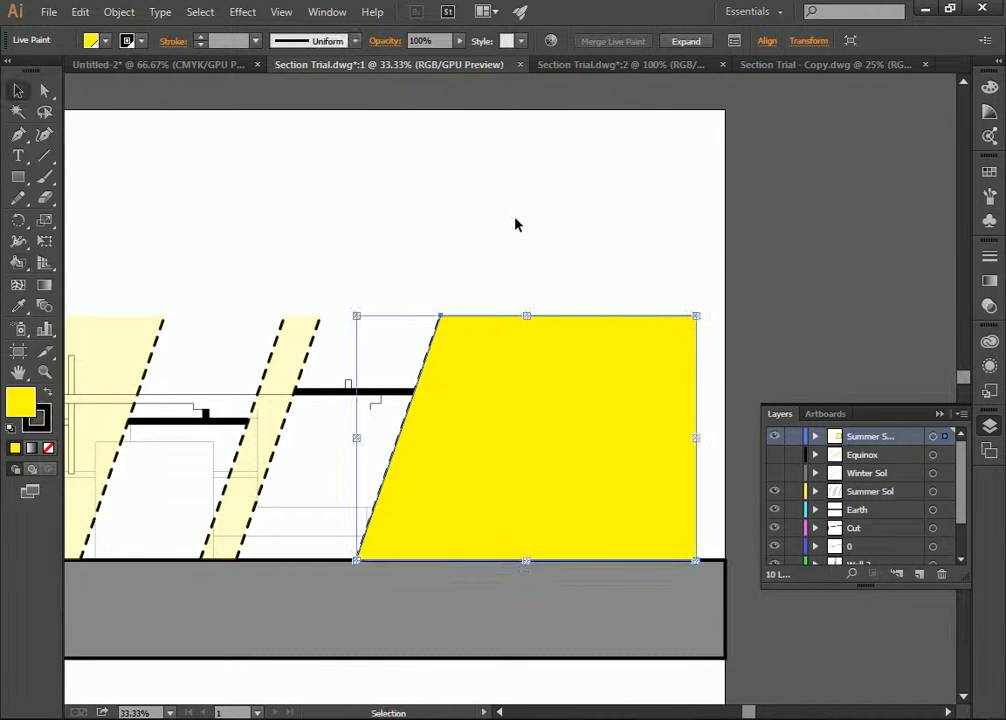
left_click(544, 232)
left_click(628, 327)
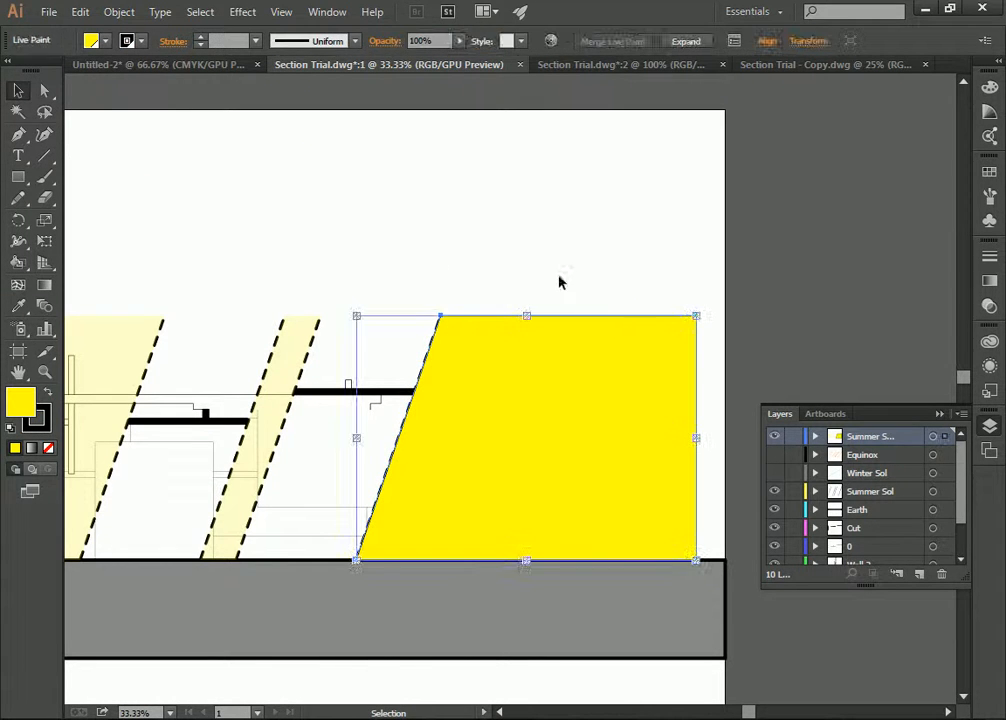
left_click(140, 42)
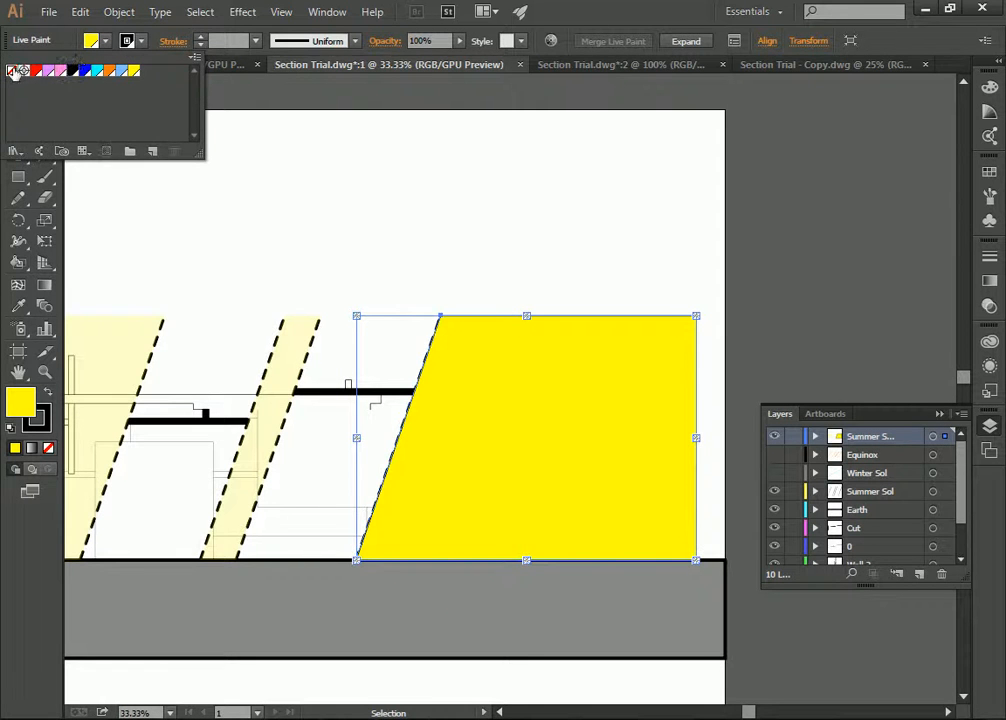
left_click(12, 66)
left_click(537, 248)
- Set the right yellow Live Paint area's opacity to 20%
left_click(615, 336)
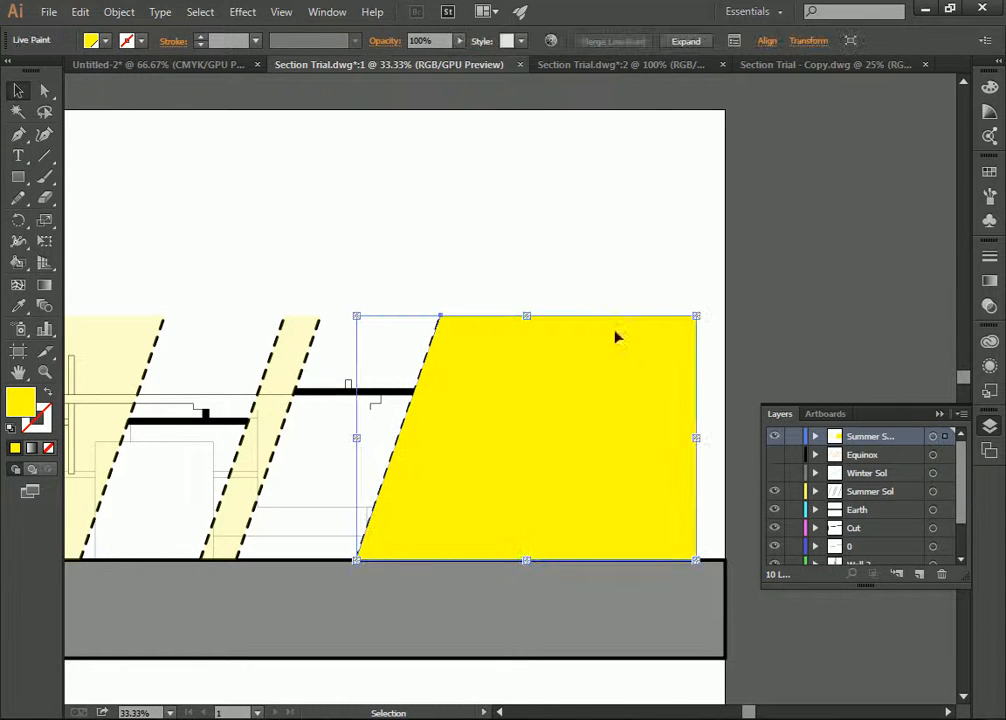
left_click_drag(437, 36, 353, 38)
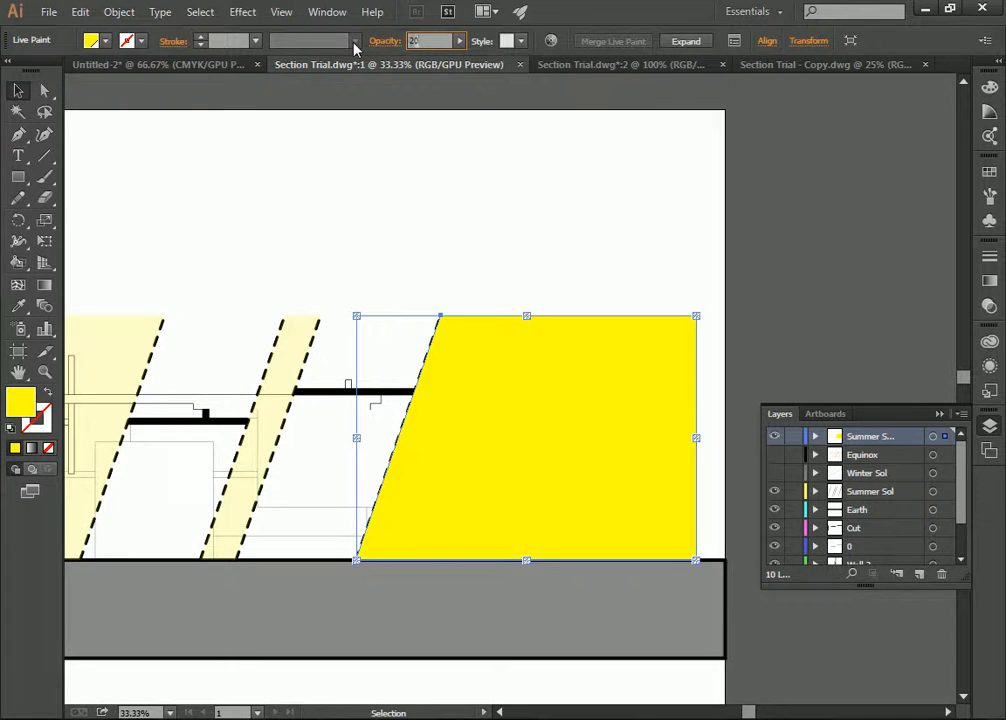
type("20")
key("Return")
left_click(540, 249)
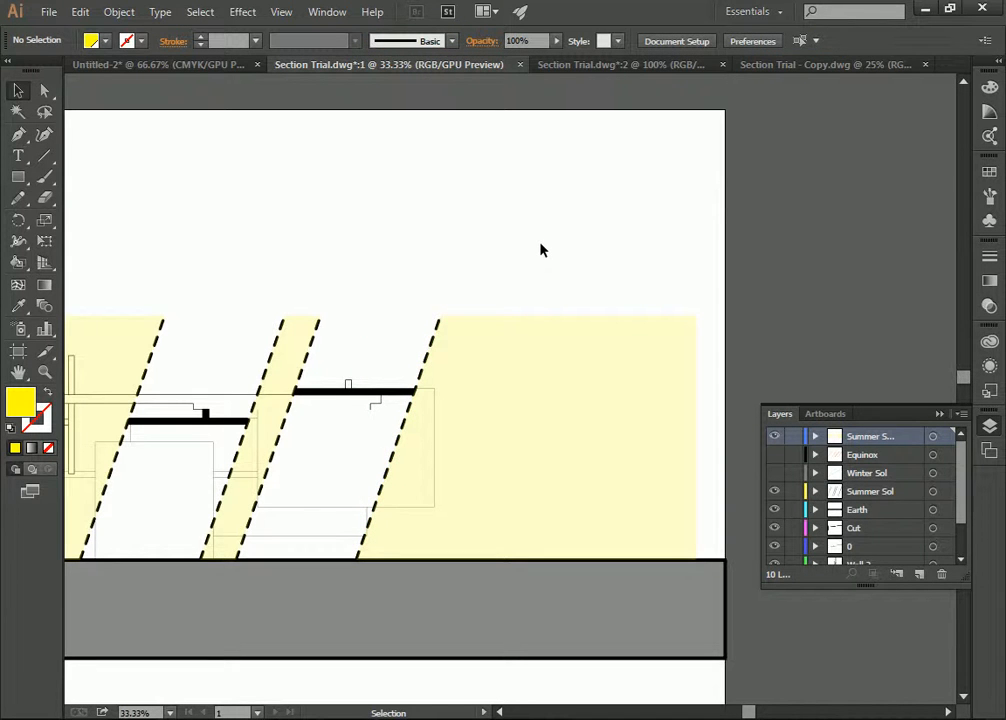
- Undo the right sun area's opacity, stroke and yellow fill changes back to before the Live Paint group was made
key("ctrl+z")
key("ctrl+z")
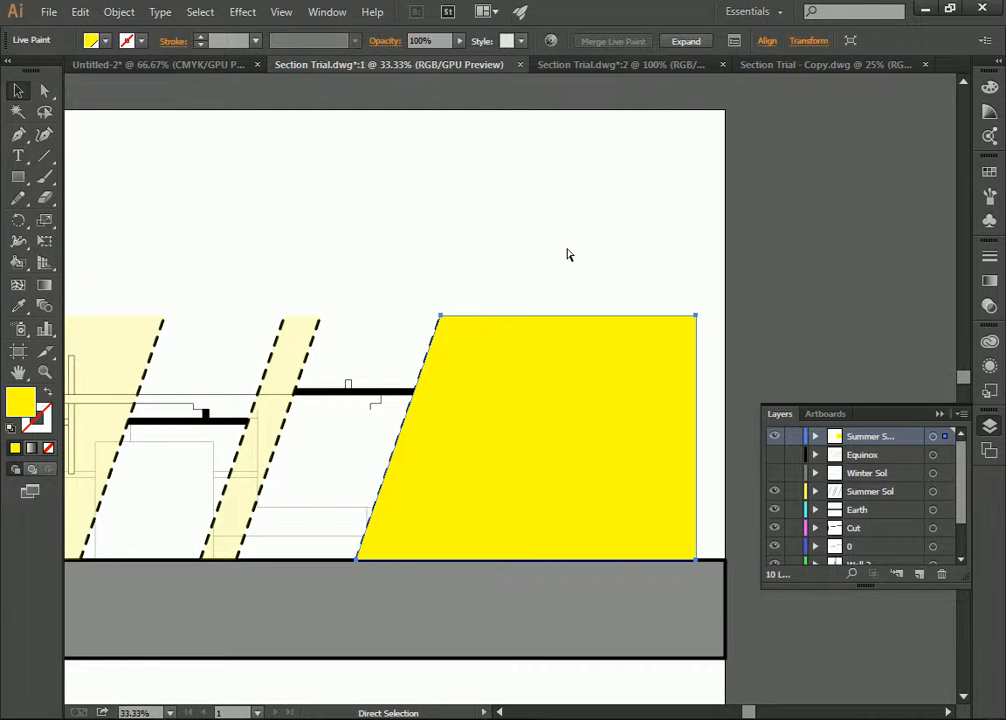
key("ctrl+z")
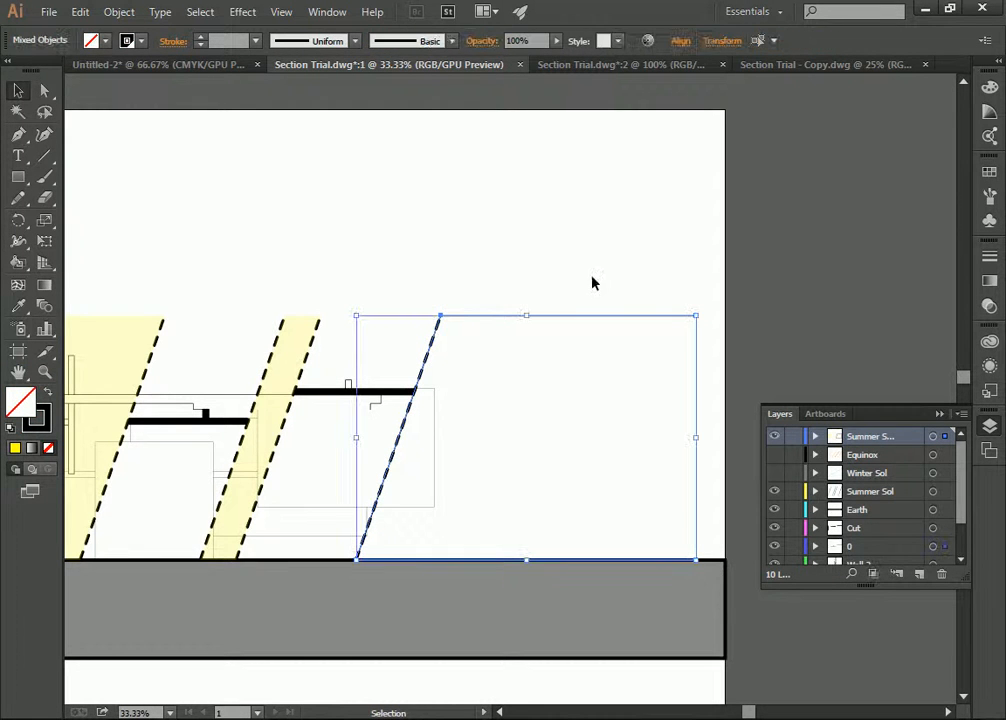